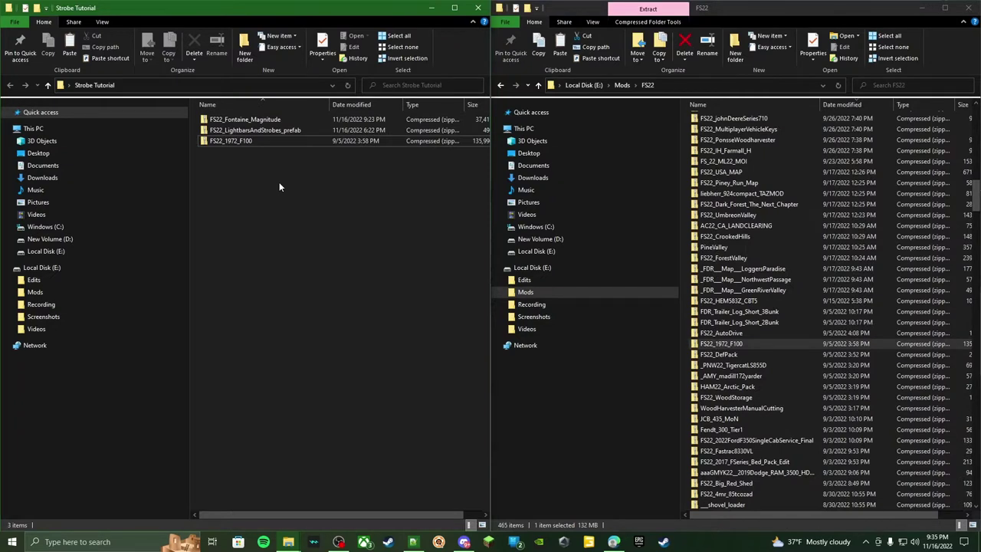
# Copy the FS22_1972_F100 zip from the Mods FS22 folder into the Strobe Tutorial folder
pyautogui.moveTo(233, 142); pyautogui.dragTo(245, 135)
# Extract the FS22_1972_F100 archive in place
pyautogui.rightClick(237, 144)
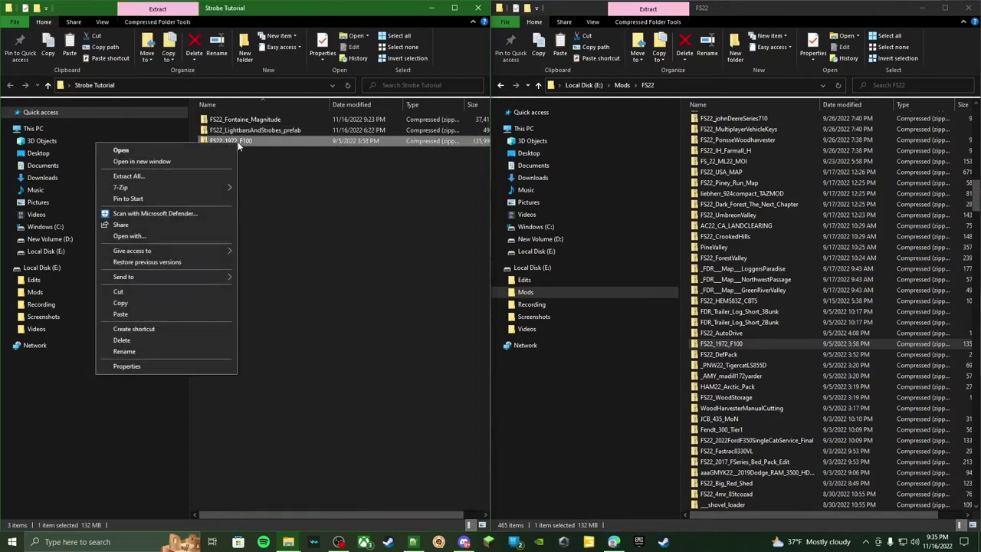
pyautogui.click(165, 174)
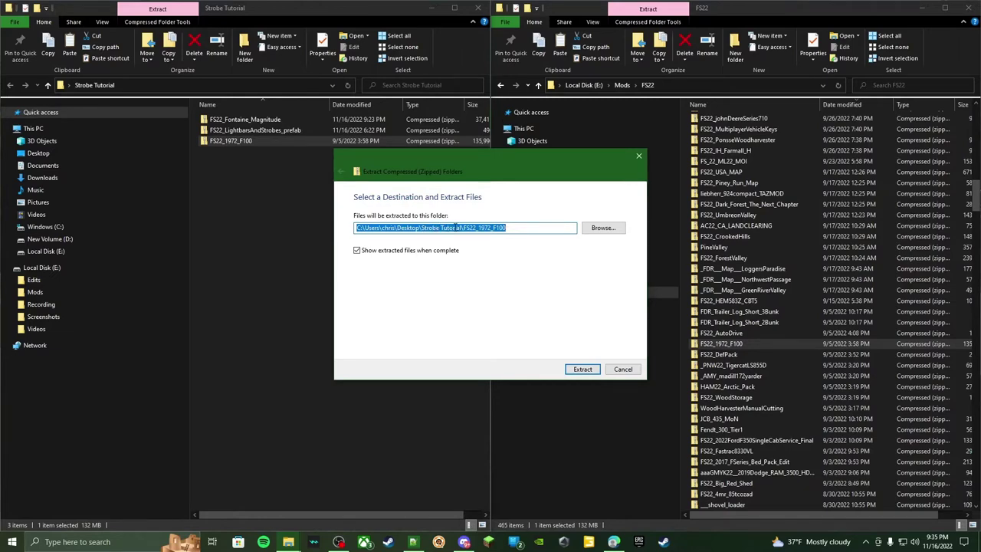
pyautogui.click(582, 369)
# Extract the FS22_LightbarsAndStrobes_prefab archive and open its beacons.i3d in GIANTS Editor
pyautogui.rightClick(259, 152)
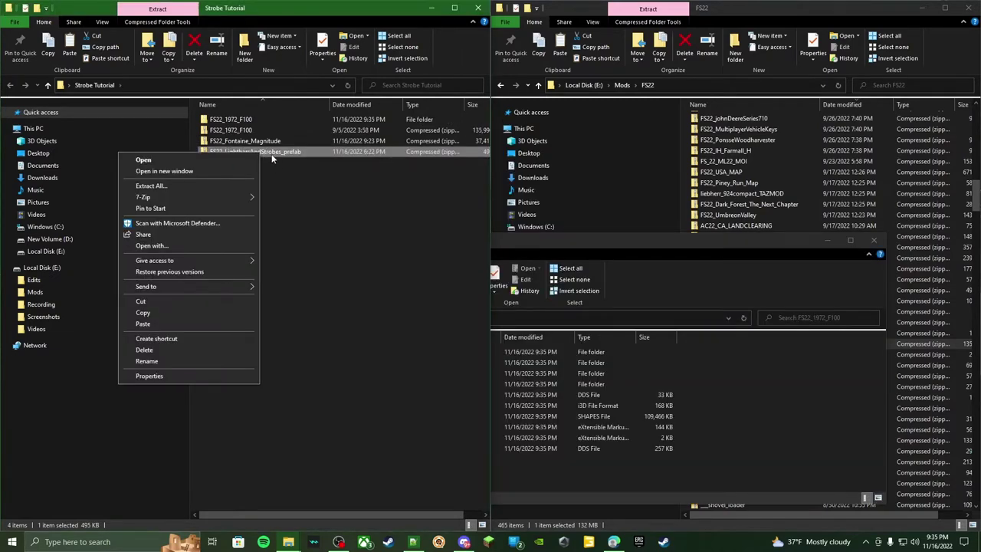
pyautogui.click(172, 185)
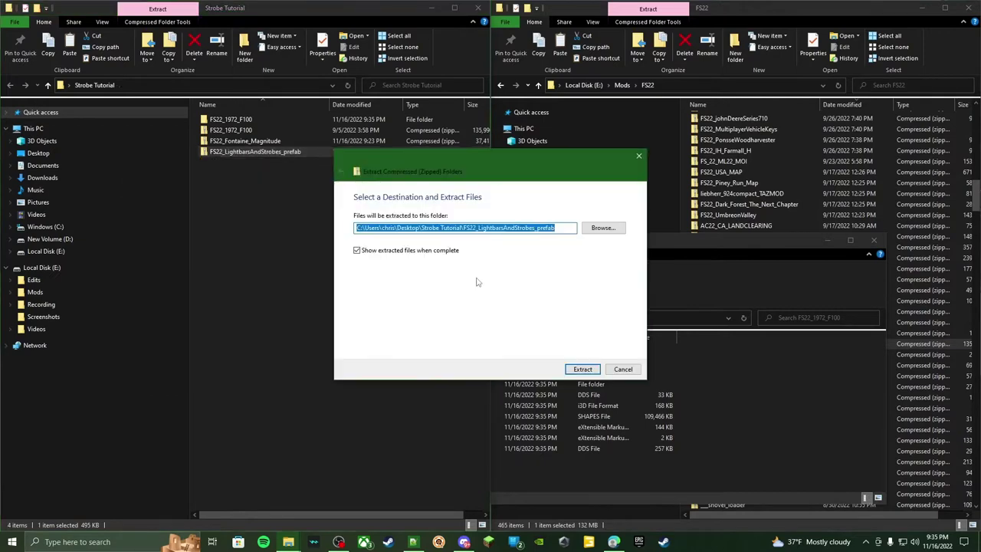
pyautogui.click(582, 369)
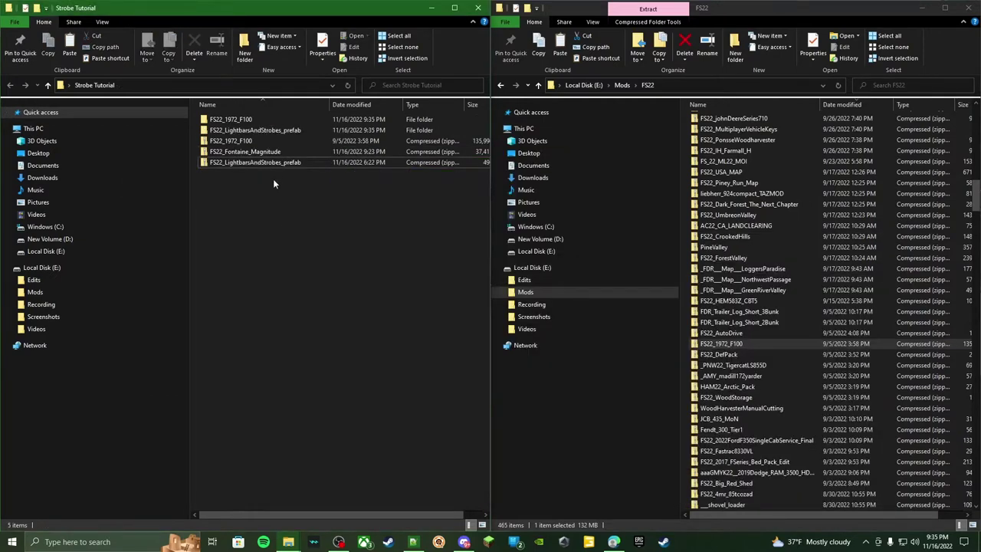
pyautogui.doubleClick(231, 132)
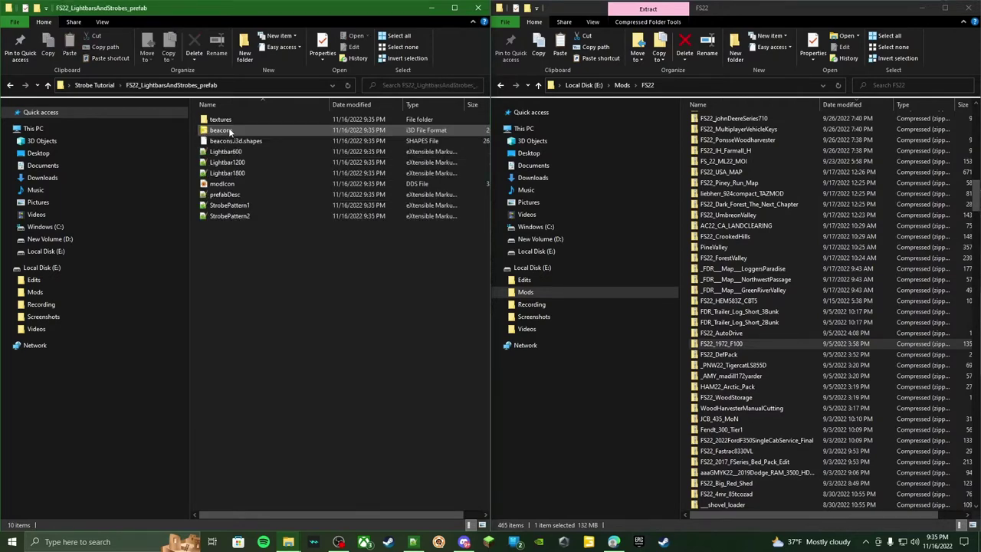
pyautogui.doubleClick(430, 129)
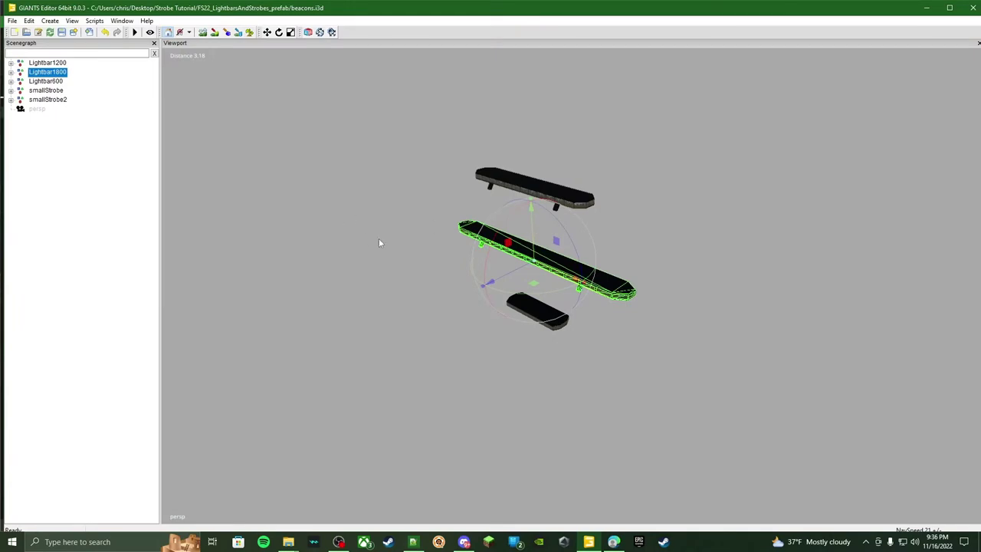
# Move Lightbar600 above the other lightbars and raise smallStrobe slightly
pyautogui.click(53, 83)
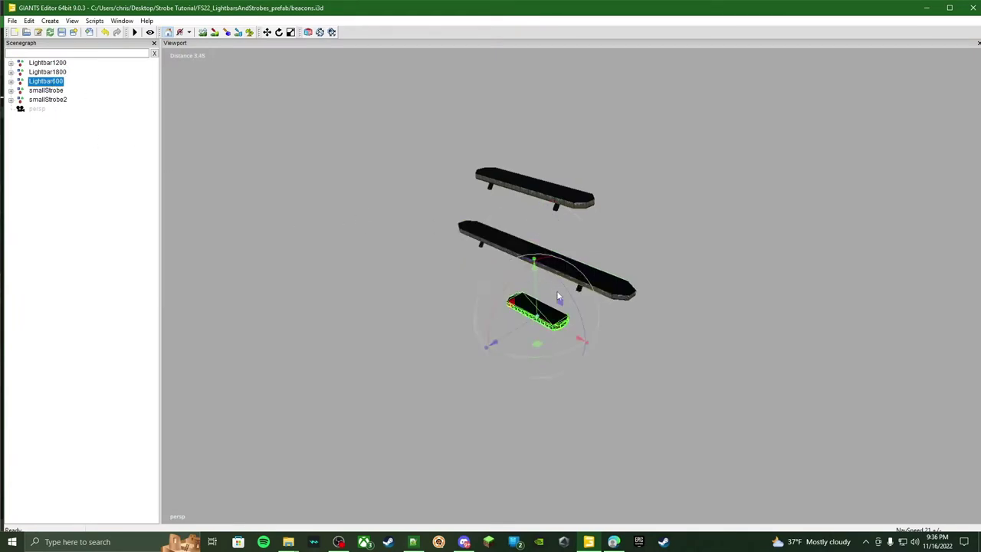
pyautogui.moveTo(558, 298); pyautogui.dragTo(547, 112)
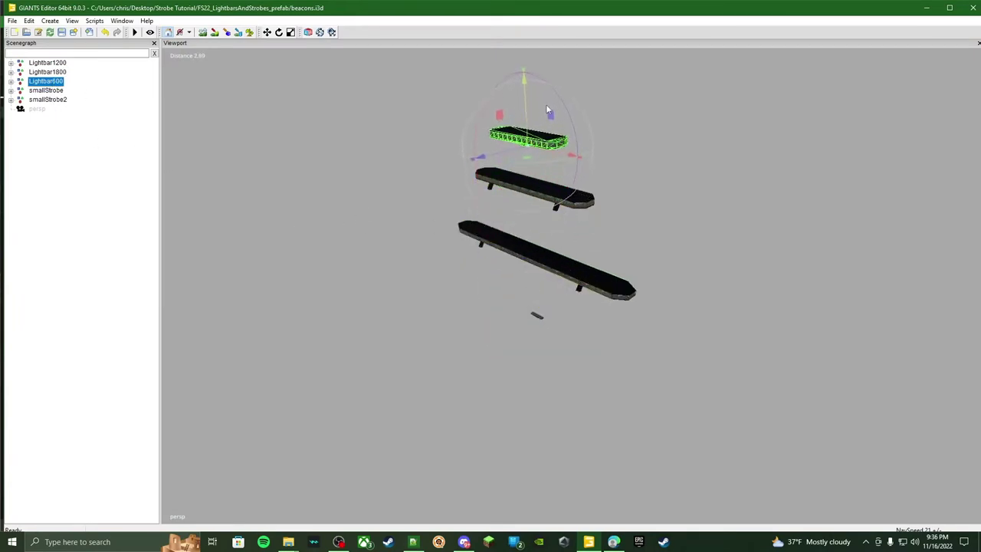
pyautogui.click(54, 90)
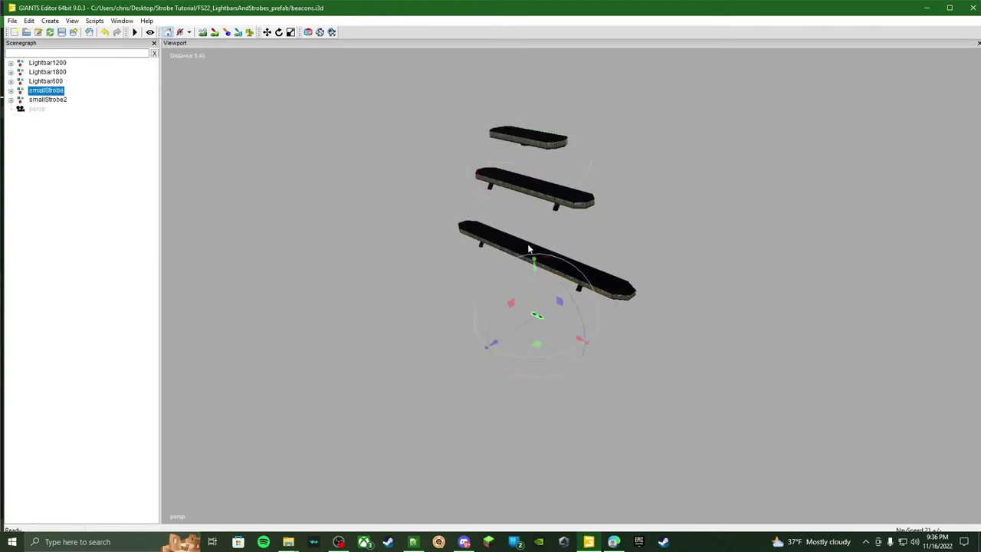
pyautogui.moveTo(532, 265); pyautogui.dragTo(532, 246)
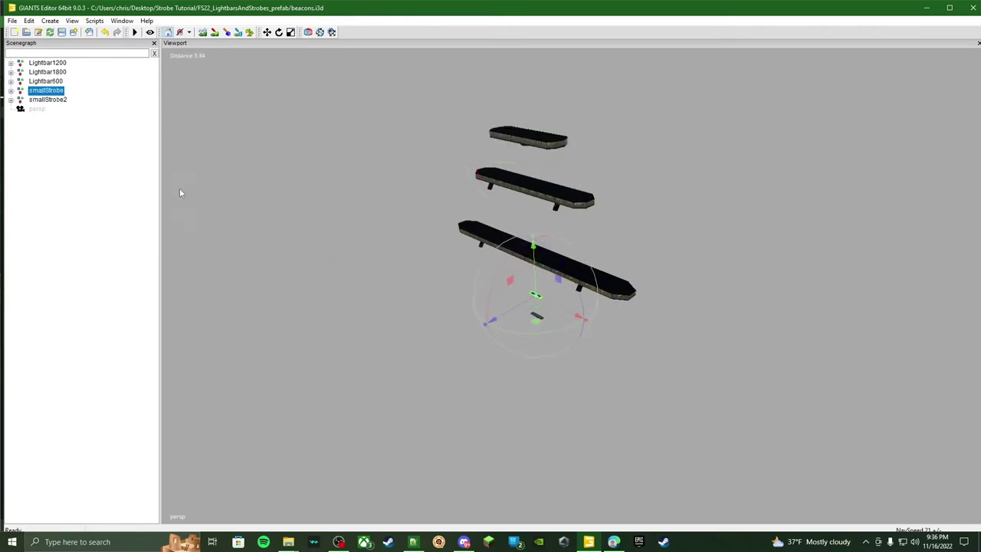
pyautogui.click(608, 269)
# Look over the rearranged lightbars, then select Lightbar1200 for export
pyautogui.moveTo(608, 269); pyautogui.dragTo(581, 250, button='middle')
pyautogui.scroll(5, 597, 266)
pyautogui.scroll(-5, 584, 249)
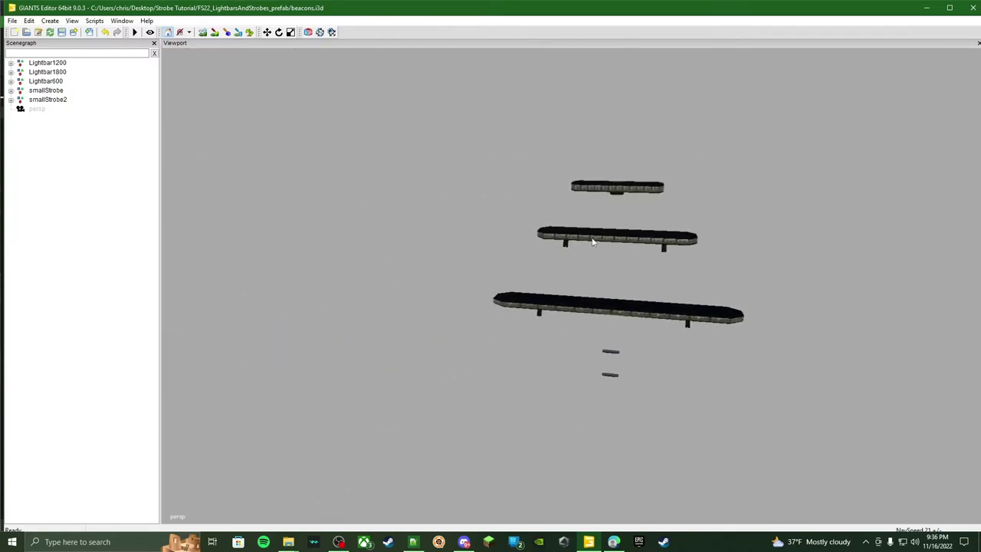
pyautogui.moveTo(563, 316); pyautogui.dragTo(646, 390, button='middle')
pyautogui.scroll(5, 612, 365)
pyautogui.scroll(-2, 611, 366)
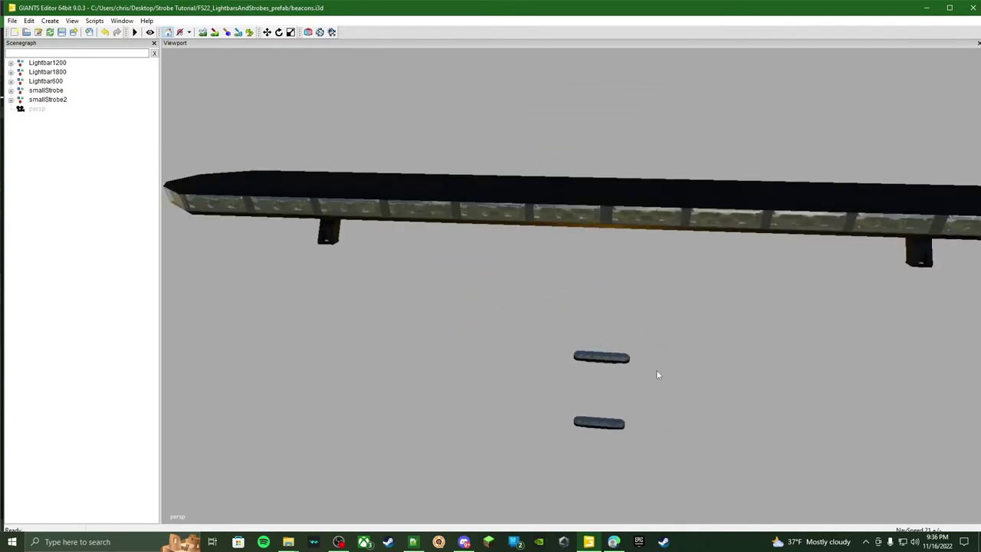
pyautogui.scroll(-3, 663, 344)
pyautogui.moveTo(661, 344); pyautogui.dragTo(566, 250, button='middle')
pyautogui.scroll(-1, 565, 247)
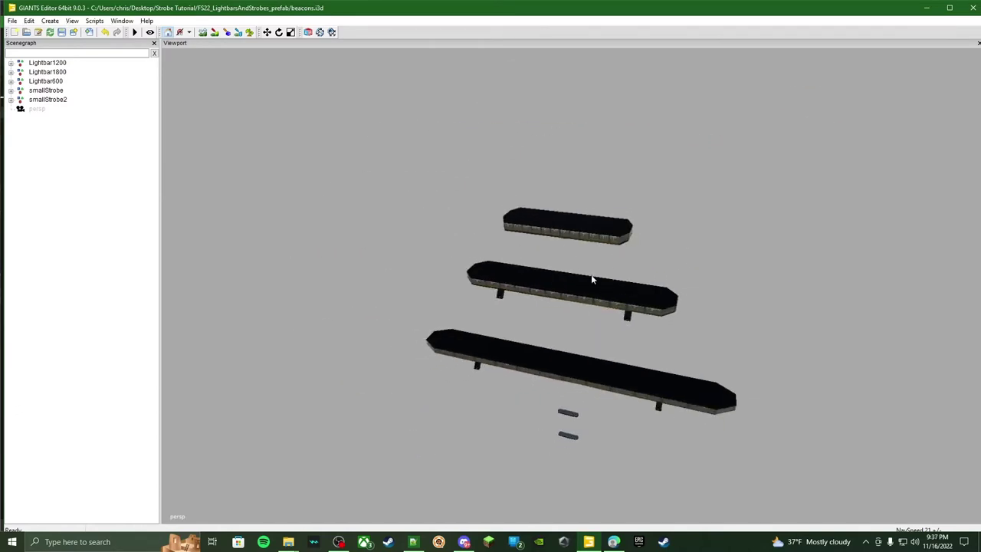
pyautogui.click(55, 64)
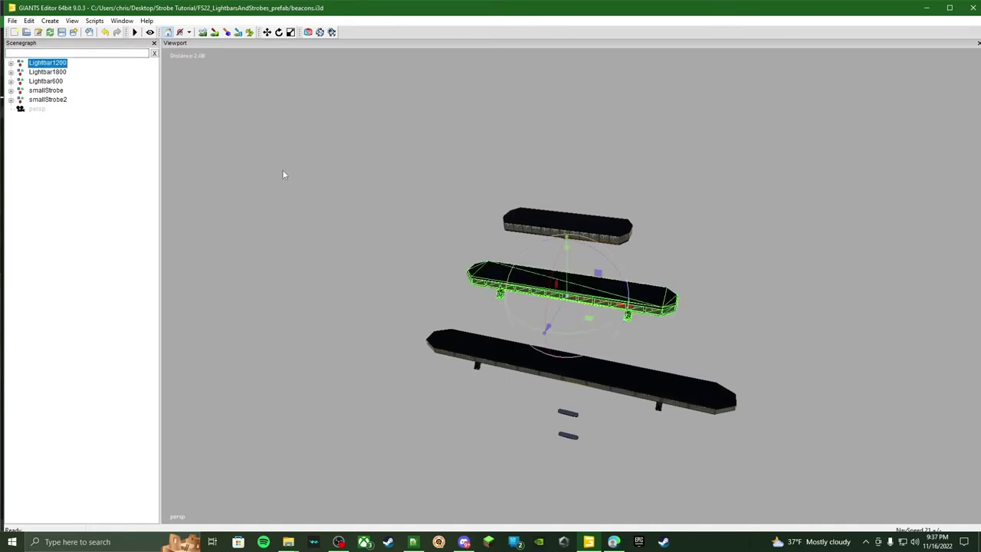
pyautogui.click(46, 65)
pyautogui.click(12, 21)
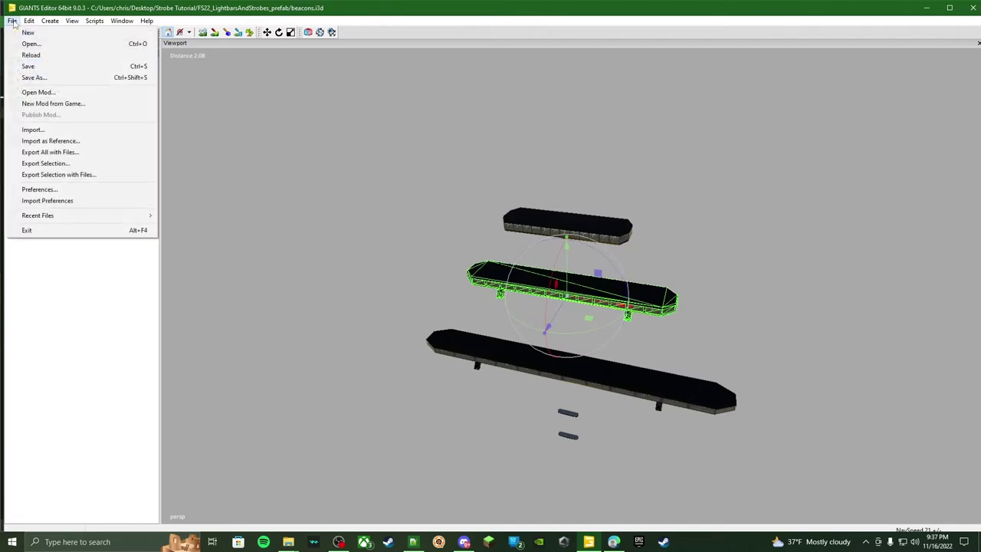
# Export Lightbar1200 with its files as LightBar into the FS22_1972_F100 folder
pyautogui.click(59, 174)
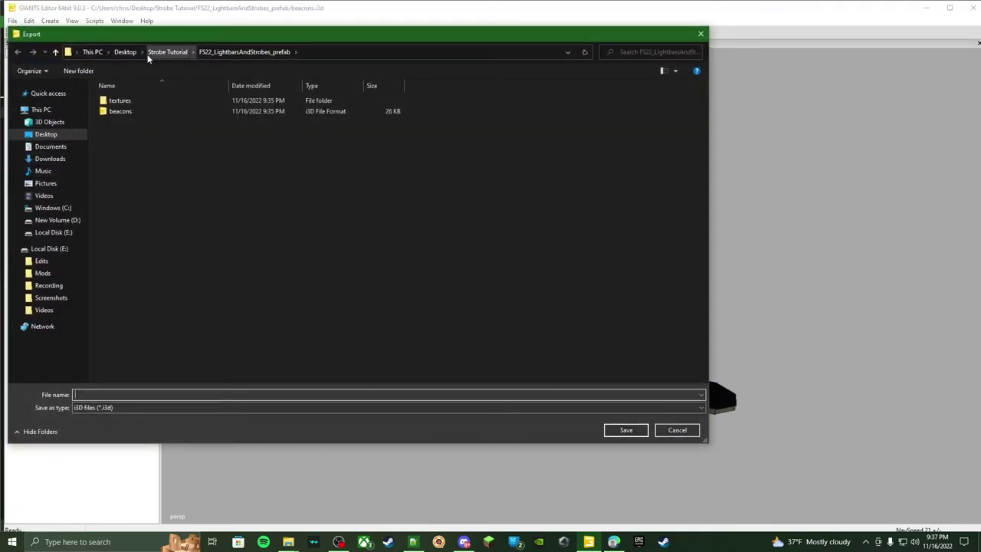
pyautogui.click(172, 53)
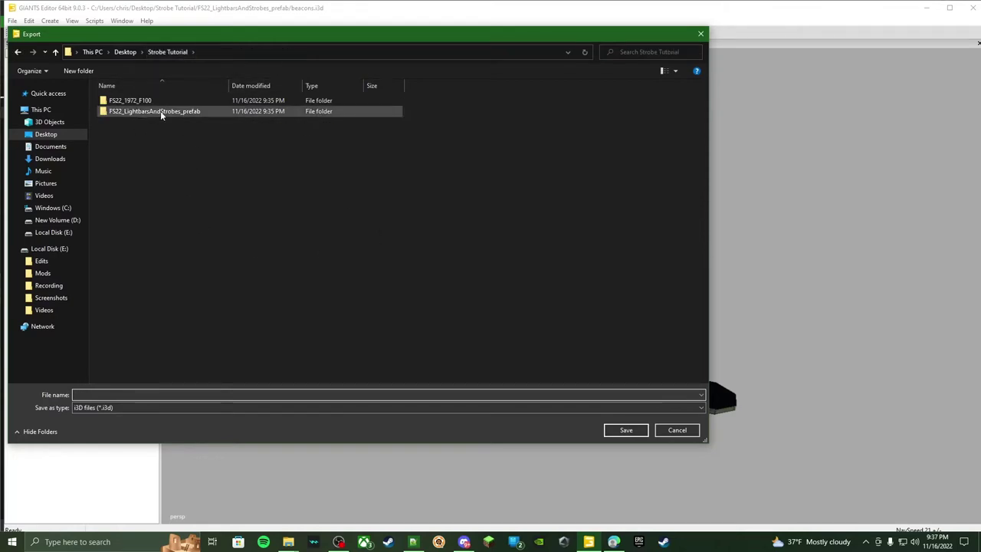
pyautogui.click(123, 101)
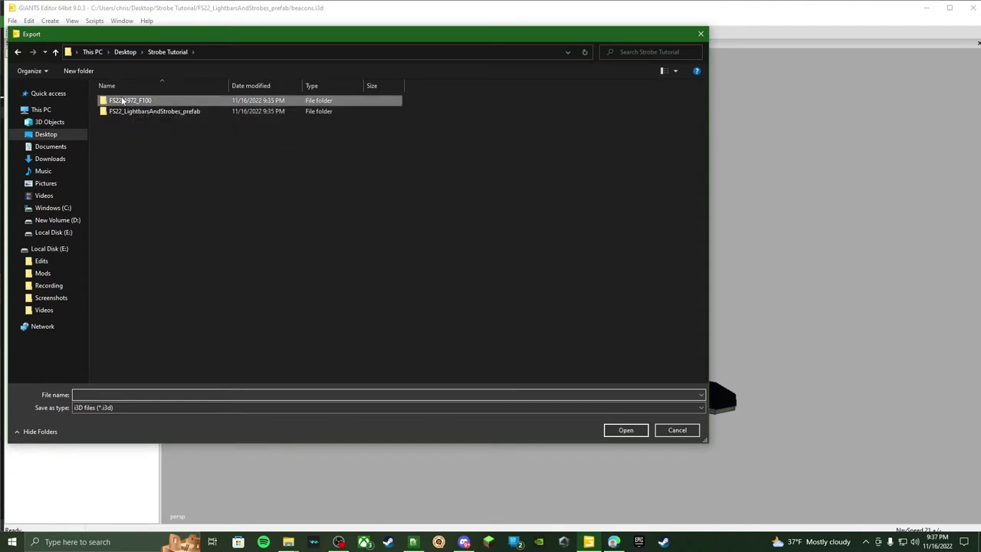
pyautogui.doubleClick(123, 101)
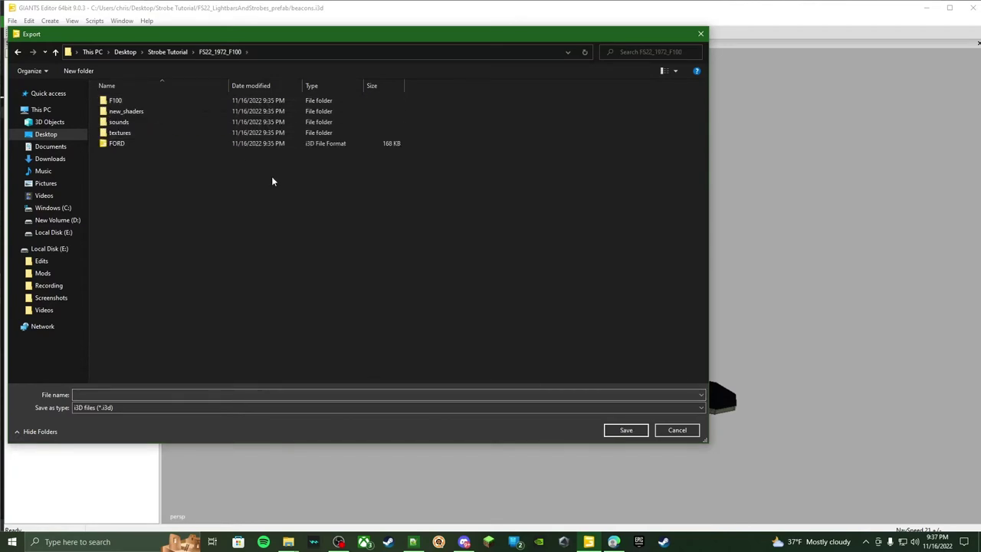
pyautogui.click(113, 393)
pyautogui.write('LightBar')
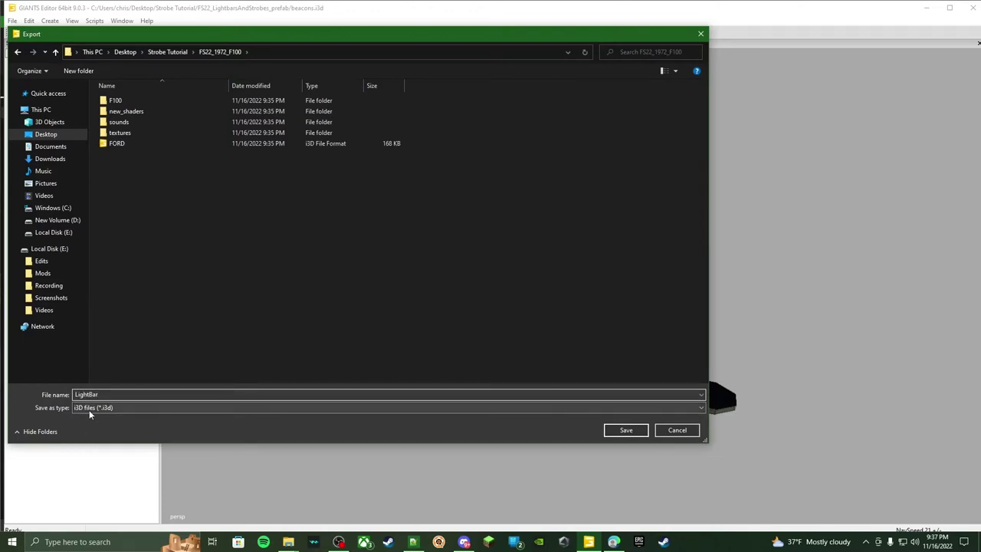
pyautogui.click(622, 431)
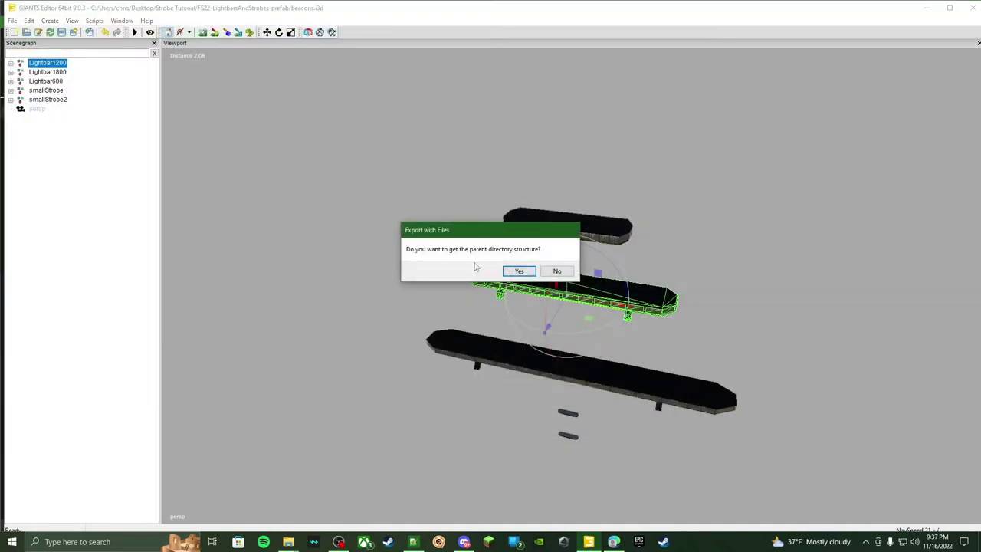
# Keep the parent directory structure and game-relative paths, then minimize the editor
pyautogui.click(519, 271)
pyautogui.click(520, 272)
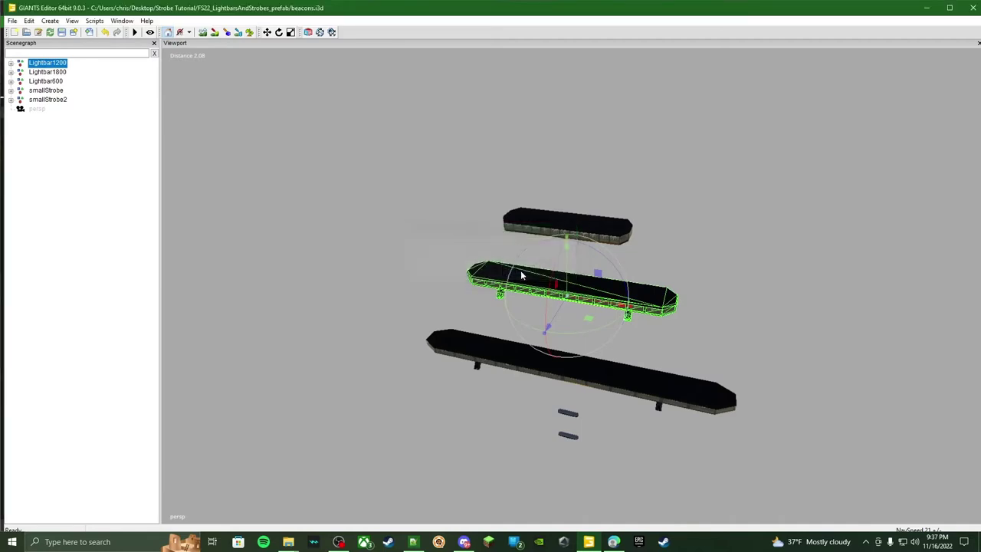
pyautogui.click(927, 8)
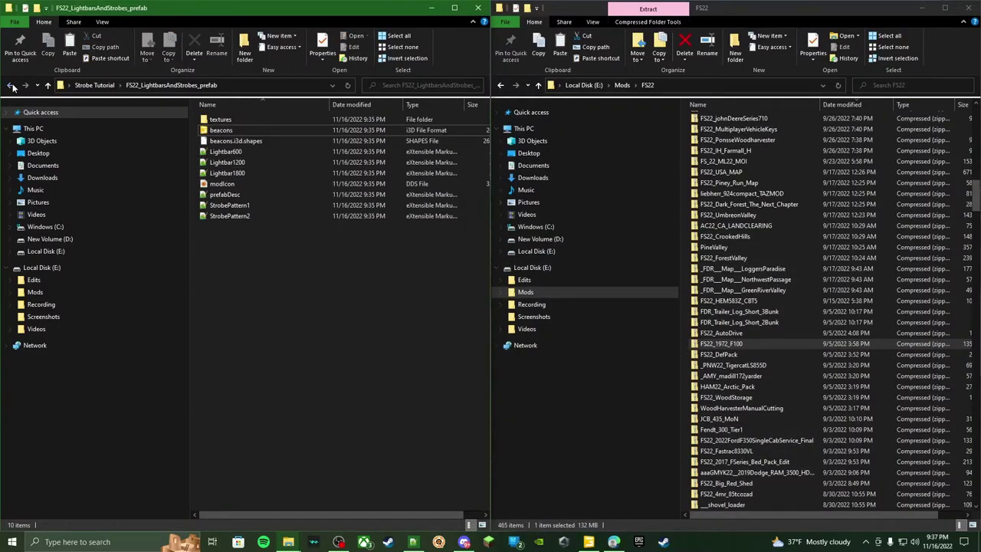
# Open FORD.i3d from the FS22_1972_F100 folder in GIANTS Editor
pyautogui.click(10, 85)
pyautogui.click(267, 201)
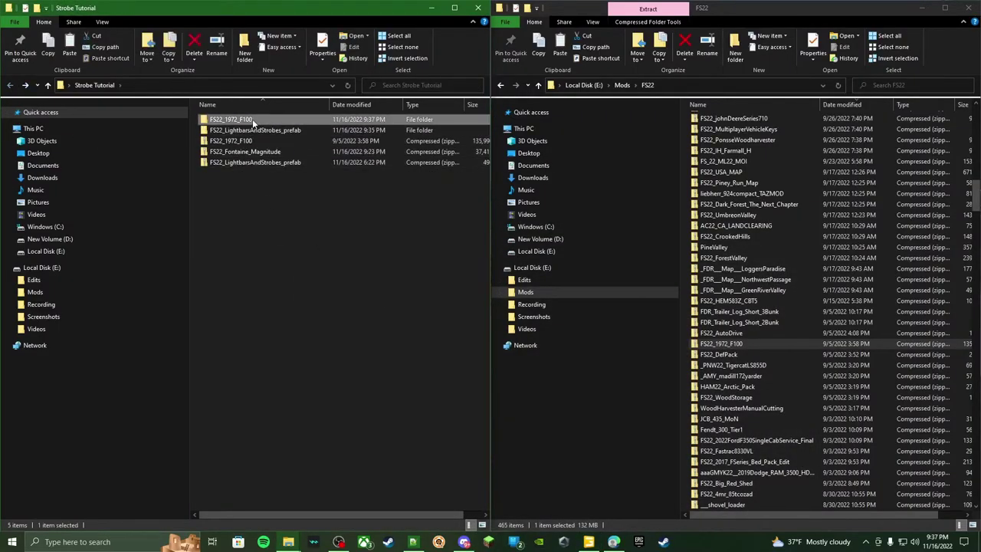
pyautogui.doubleClick(230, 119)
pyautogui.click(10, 85)
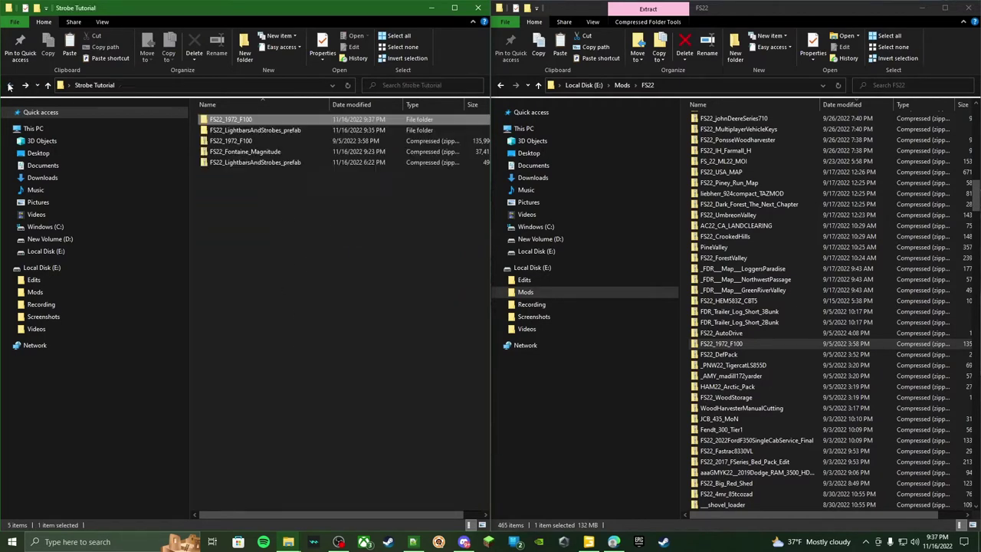
pyautogui.doubleClick(230, 119)
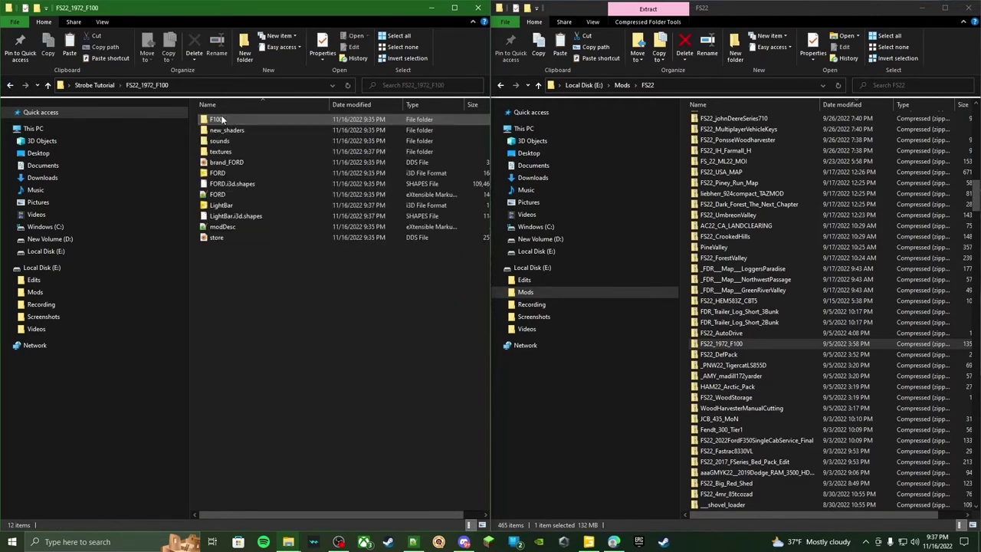
pyautogui.doubleClick(218, 174)
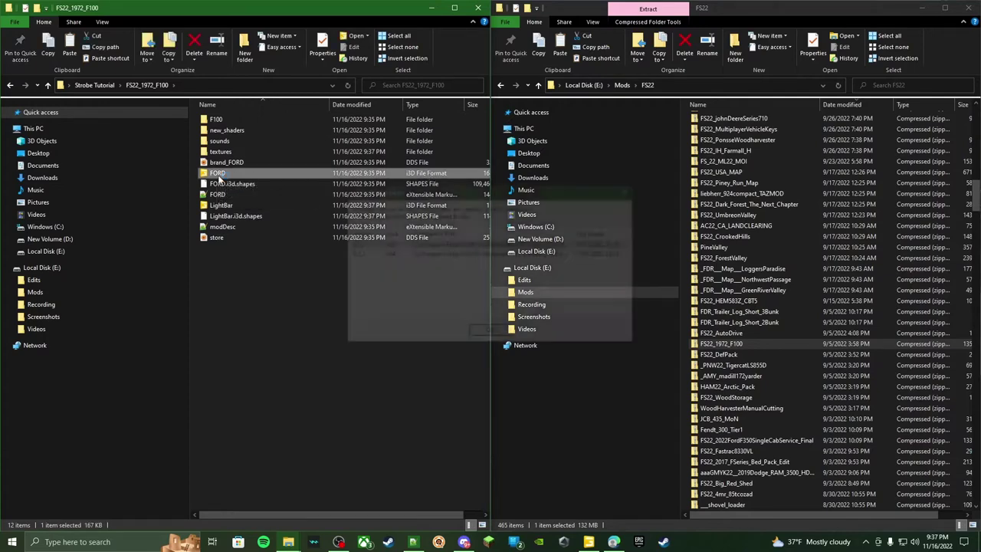
pyautogui.click(490, 333)
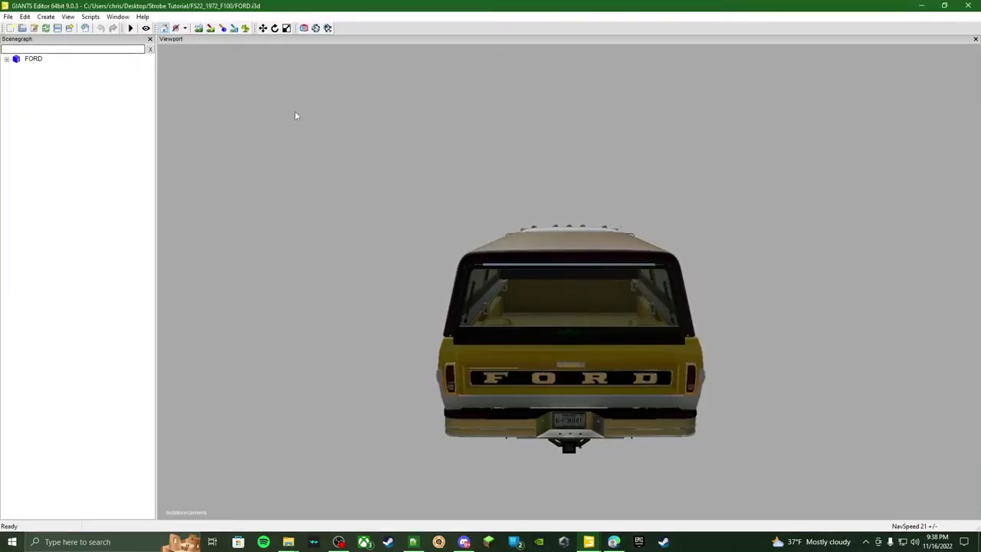
# Add a camera to the scene and view the truck through it
pyautogui.click(46, 17)
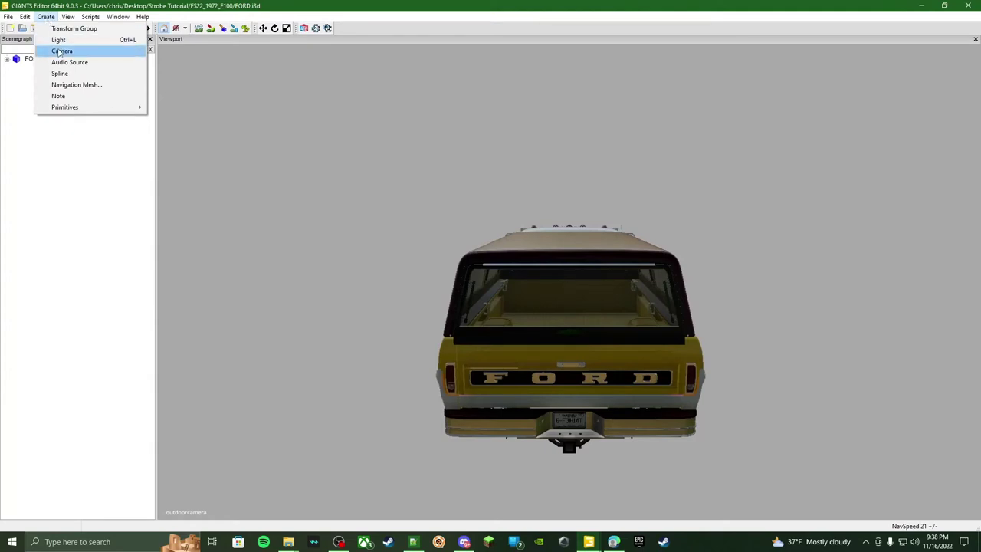
pyautogui.click(61, 51)
pyautogui.click(68, 17)
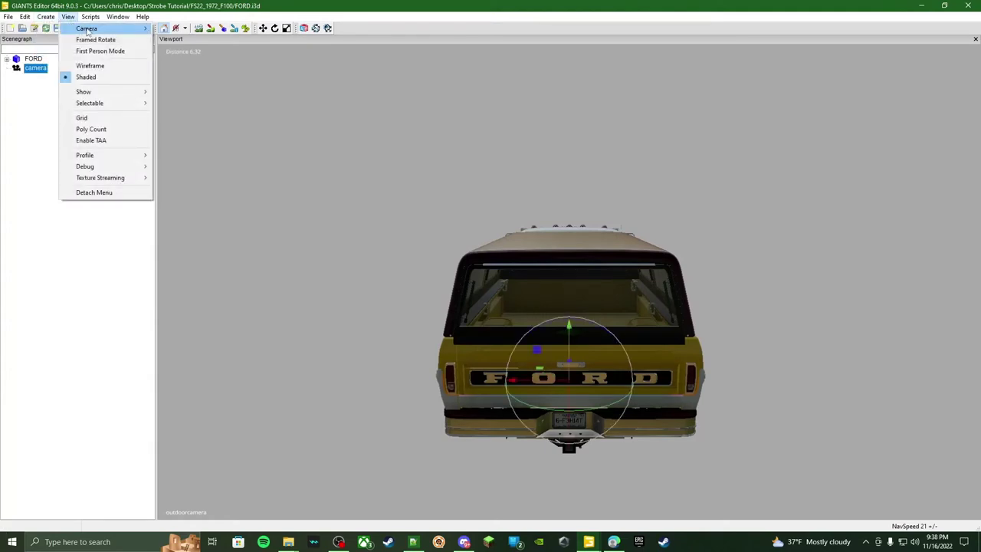
pyautogui.moveTo(86, 29)
pyautogui.click(207, 96)
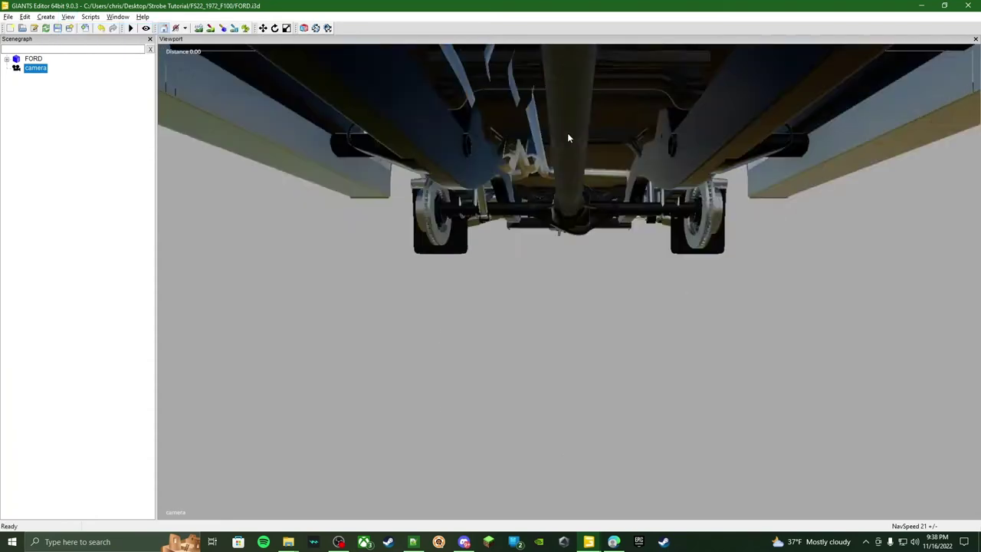
pyautogui.moveTo(567, 138); pyautogui.dragTo(591, 167, button='middle')
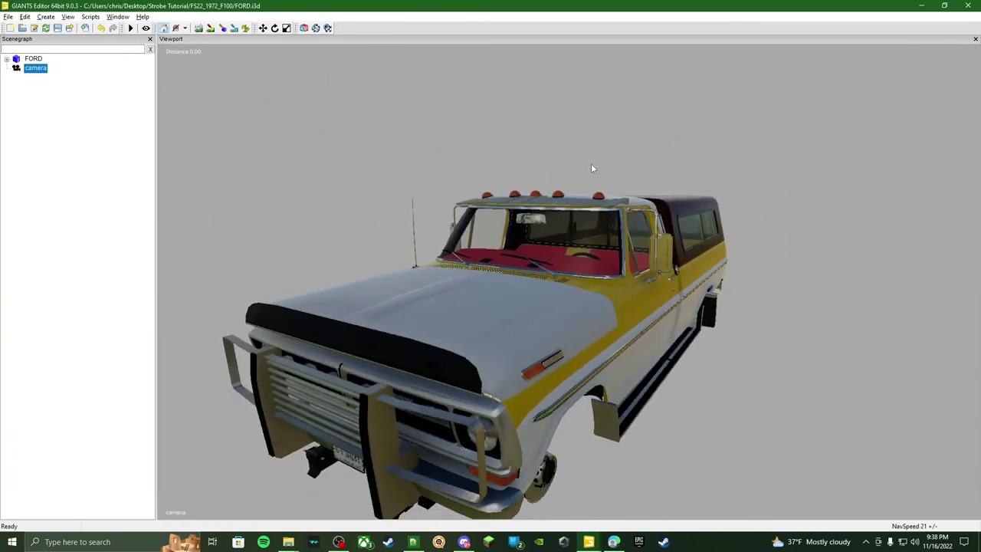
# Inspect the FORD truck from a side and a high front view, then clear the selection
pyautogui.click(67, 16)
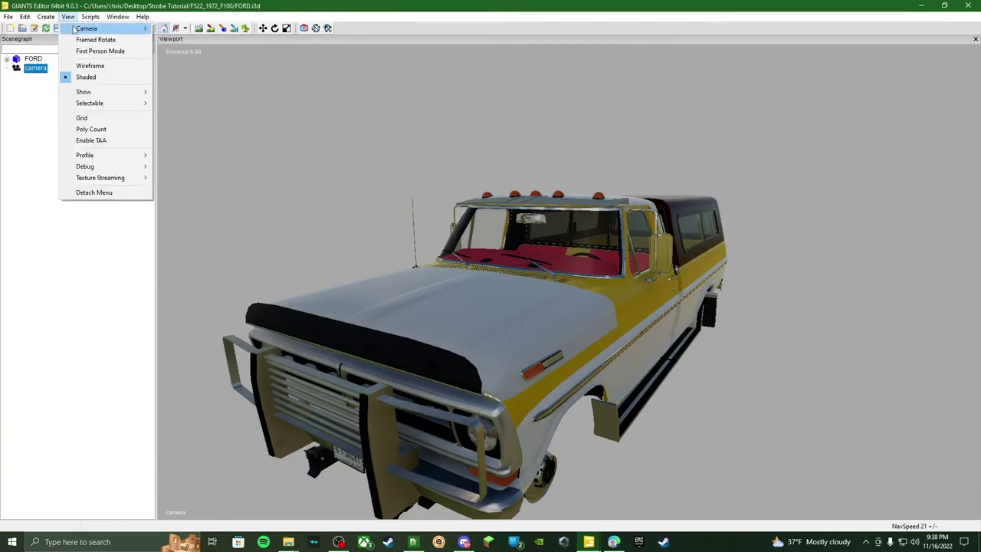
pyautogui.moveTo(82, 32)
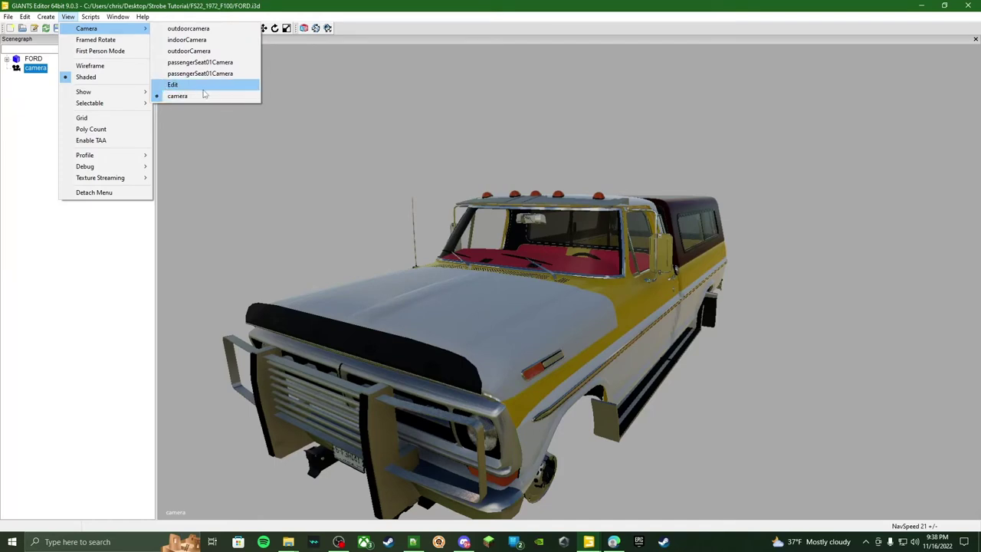
pyautogui.click(125, 208)
pyautogui.moveTo(475, 214); pyautogui.dragTo(628, 215, button='right')
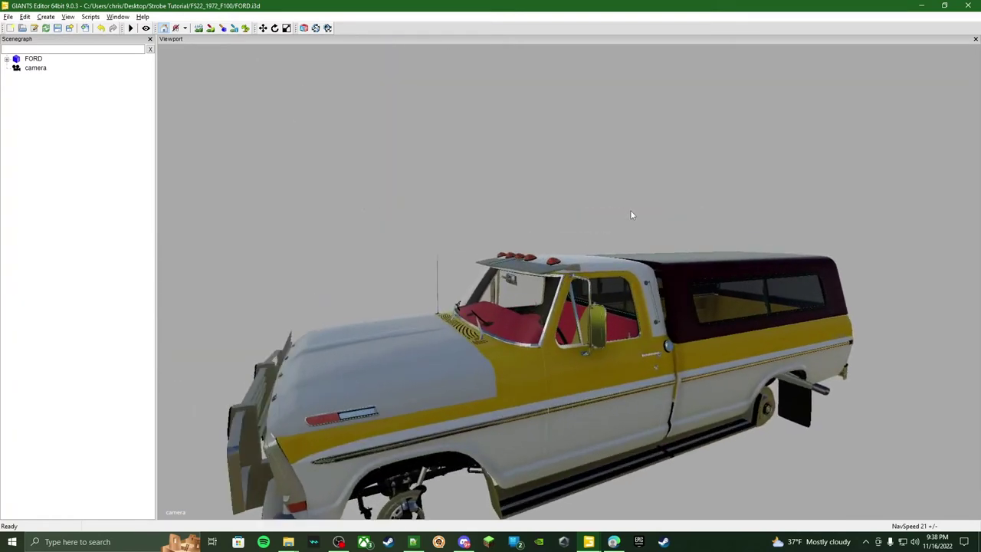
pyautogui.click(34, 59)
pyautogui.scroll(3, 469, 151)
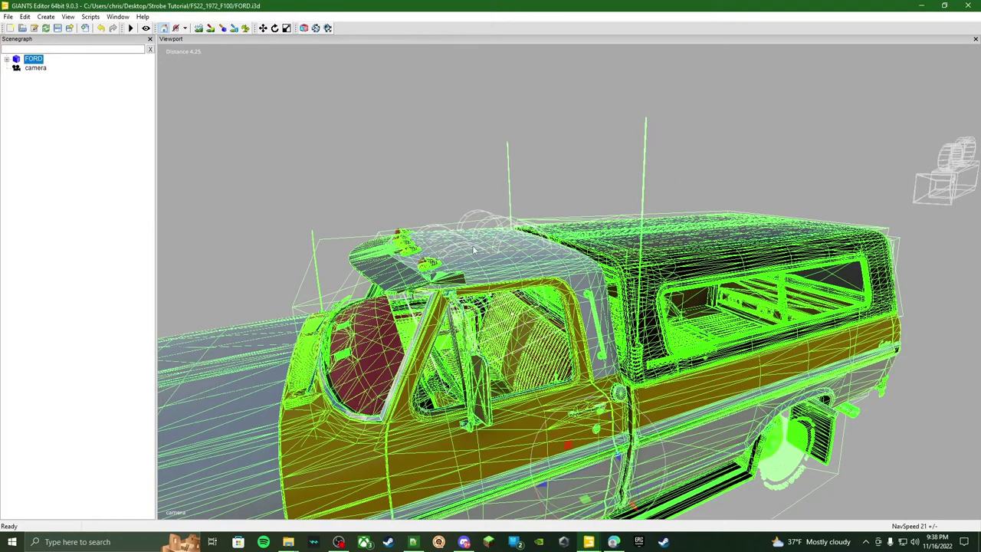
pyautogui.moveTo(494, 226); pyautogui.dragTo(575, 239, button='middle')
pyautogui.click(106, 112)
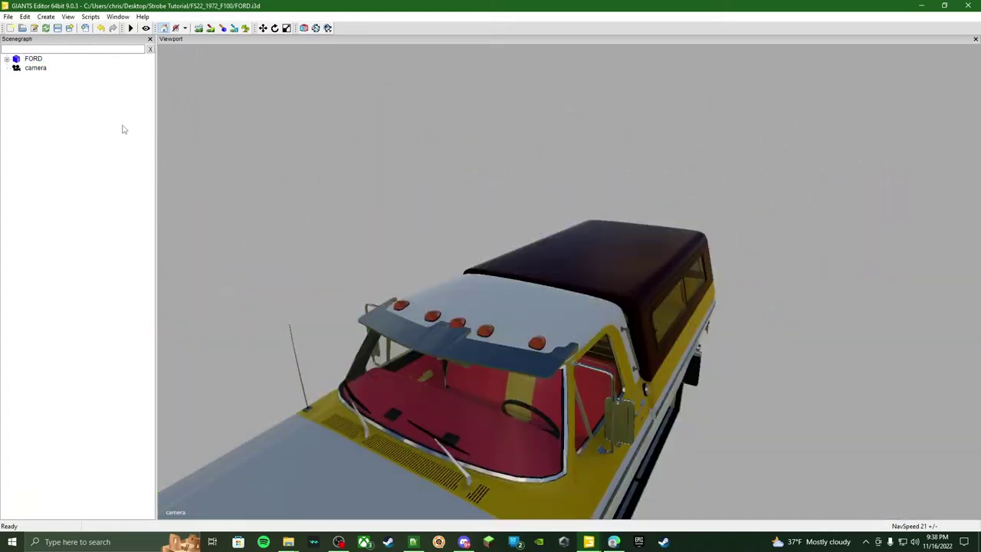
# Import the LightBar i3d file from FS22_1972_F100 into the FORD scene
pyautogui.click(9, 17)
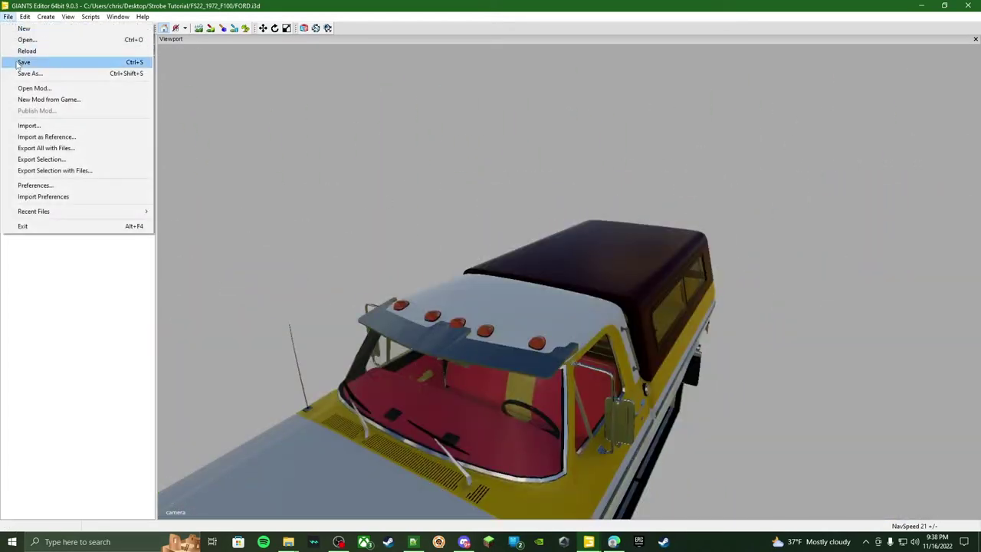
pyautogui.click(70, 128)
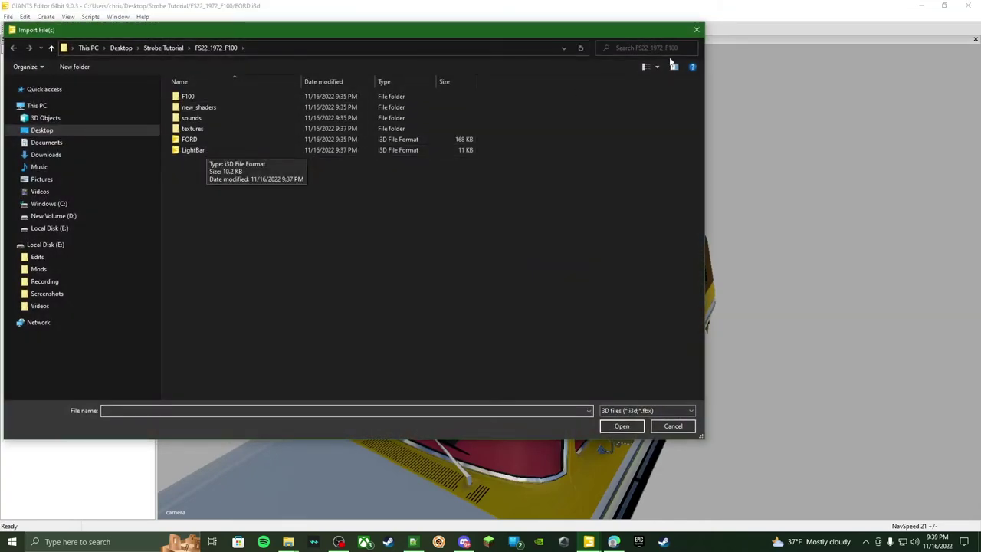
pyautogui.press('Escape')
pyautogui.click(8, 17)
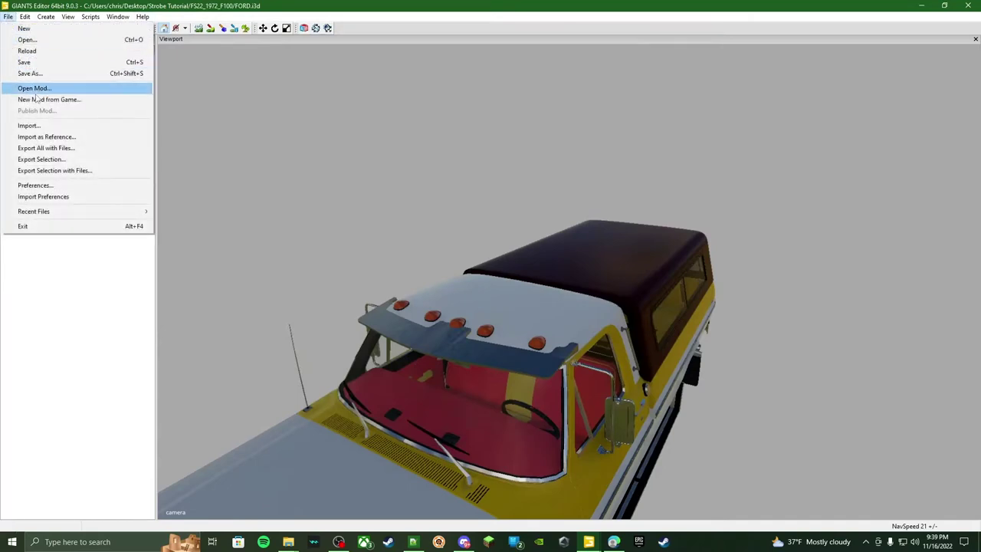
pyautogui.click(70, 126)
pyautogui.click(201, 151)
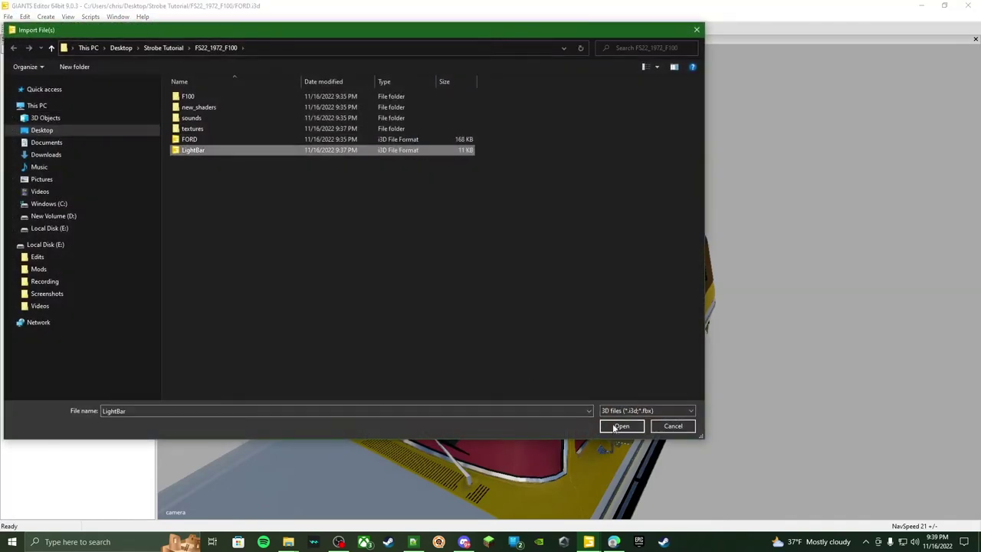
pyautogui.click(621, 426)
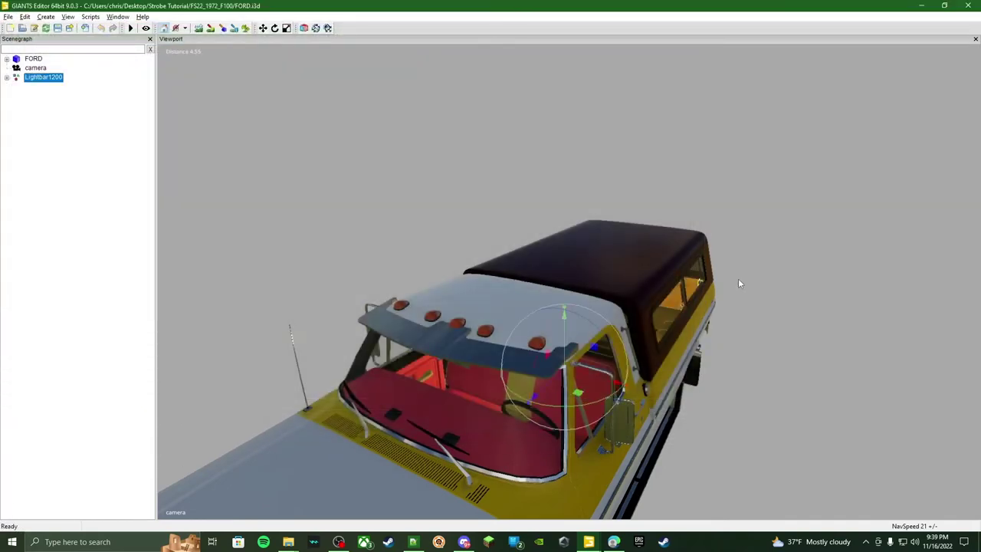
# Raise the imported Lightbar1200 out of the cab onto the truck's roof and reselect it
pyautogui.moveTo(653, 222); pyautogui.dragTo(669, 254, button='right')
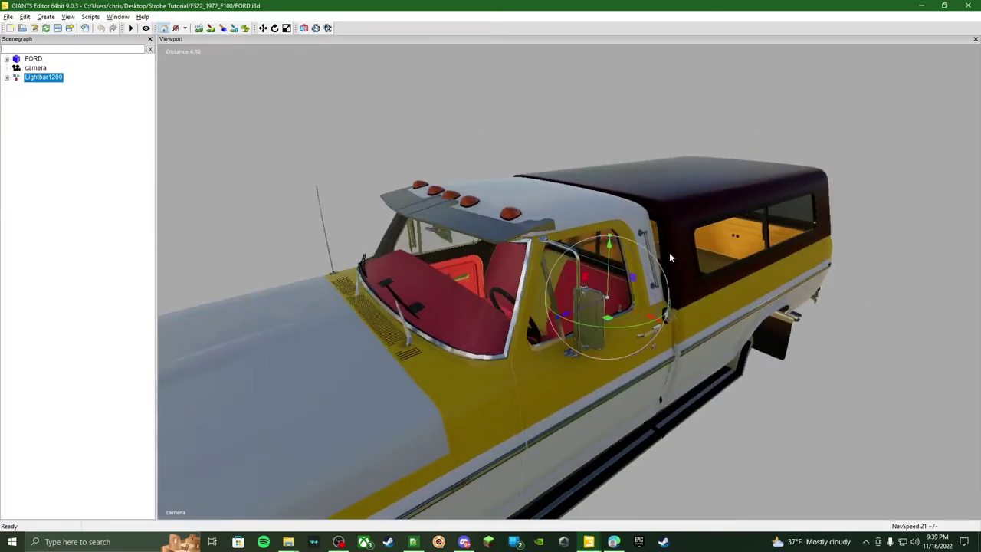
pyautogui.moveTo(608, 267); pyautogui.dragTo(614, 119)
pyautogui.click(36, 87)
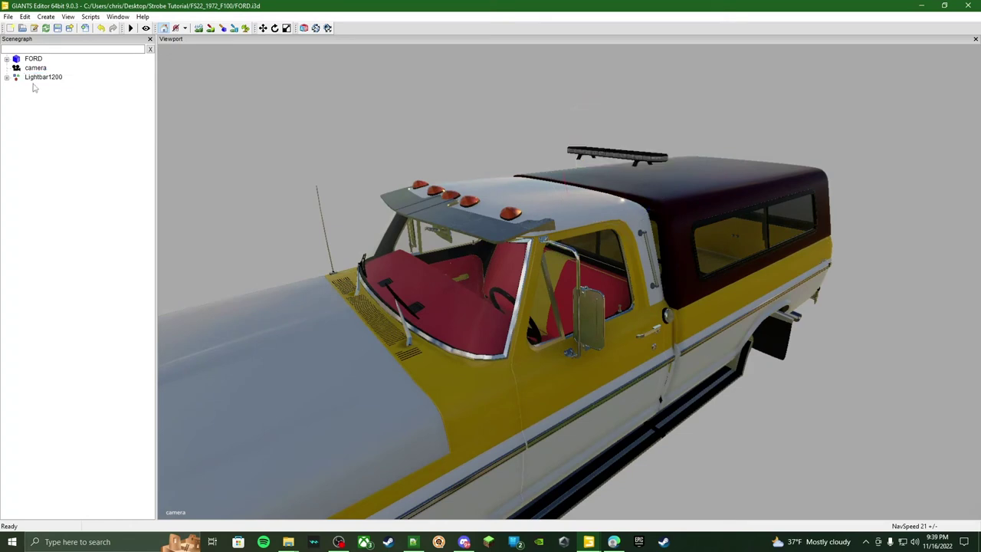
pyautogui.click(47, 78)
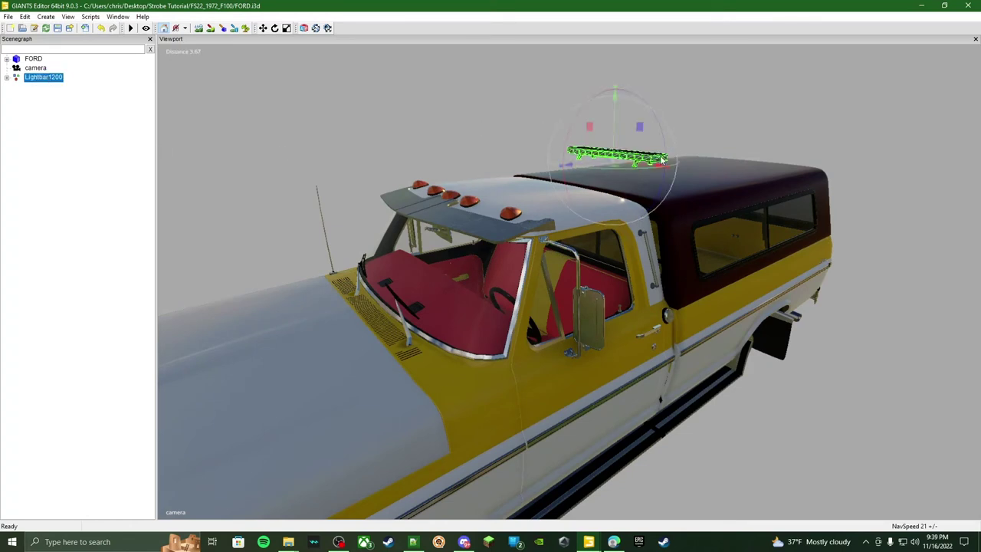
pyautogui.click(36, 87)
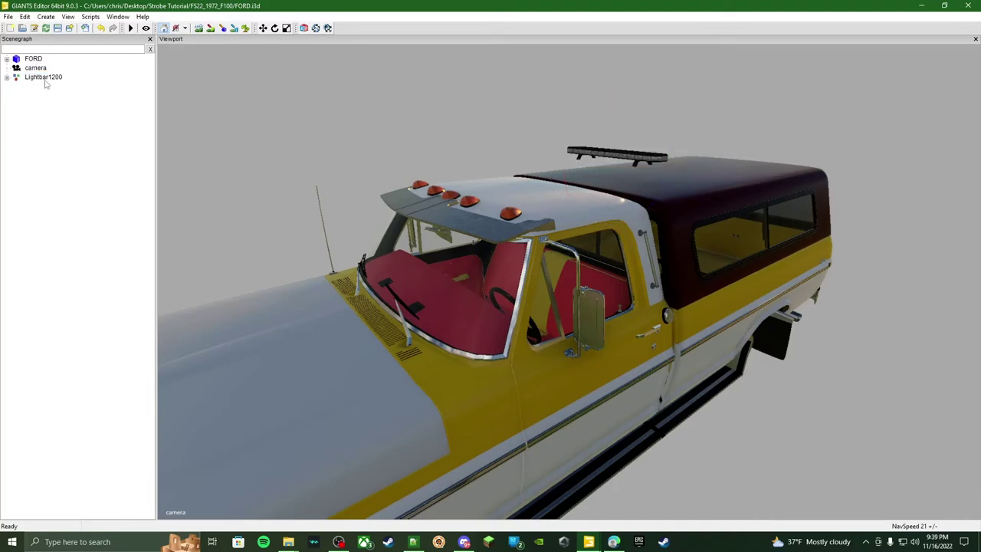
pyautogui.click(45, 80)
# Reparent Lightbar1200 under the FORD node
pyautogui.press('Delete')
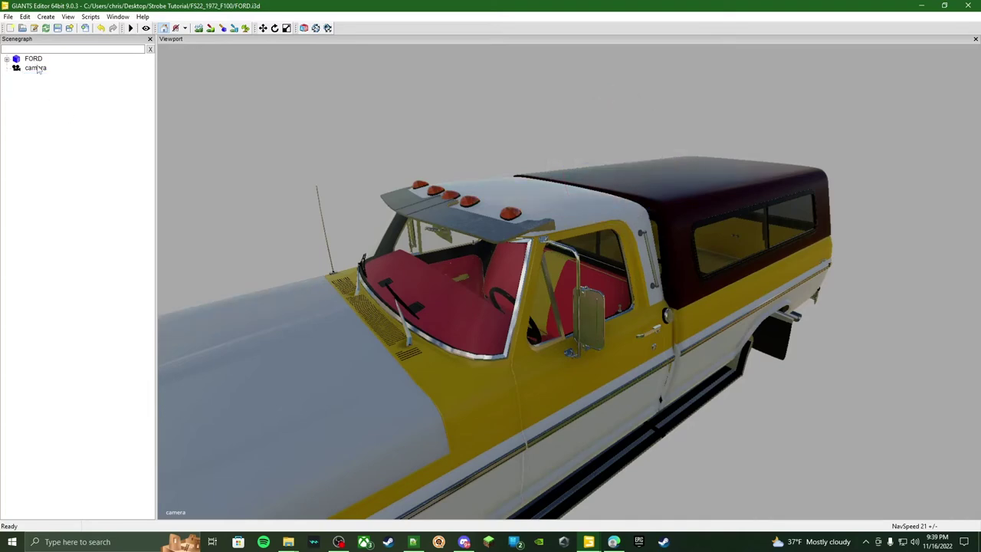
pyautogui.click(34, 59)
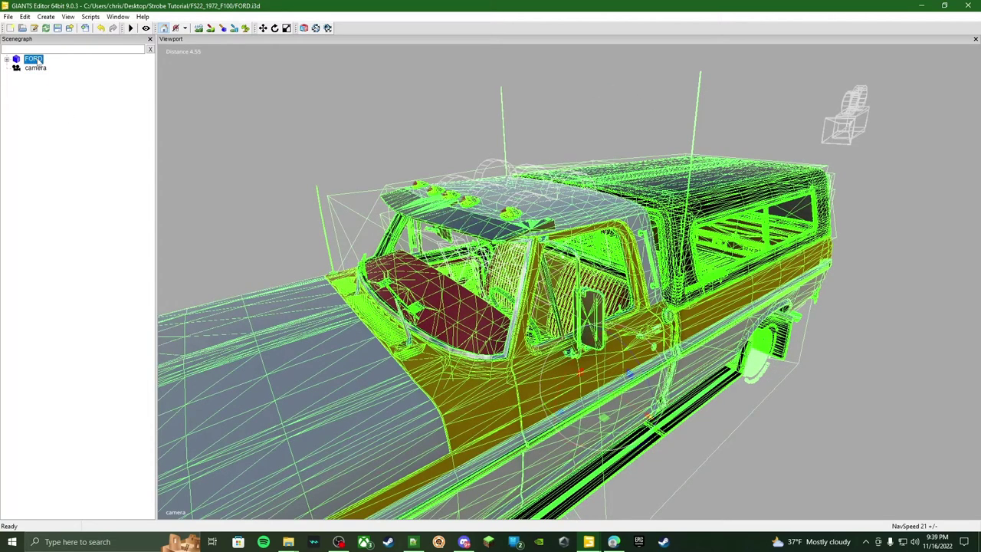
pyautogui.hotkey('ctrl', 'z')
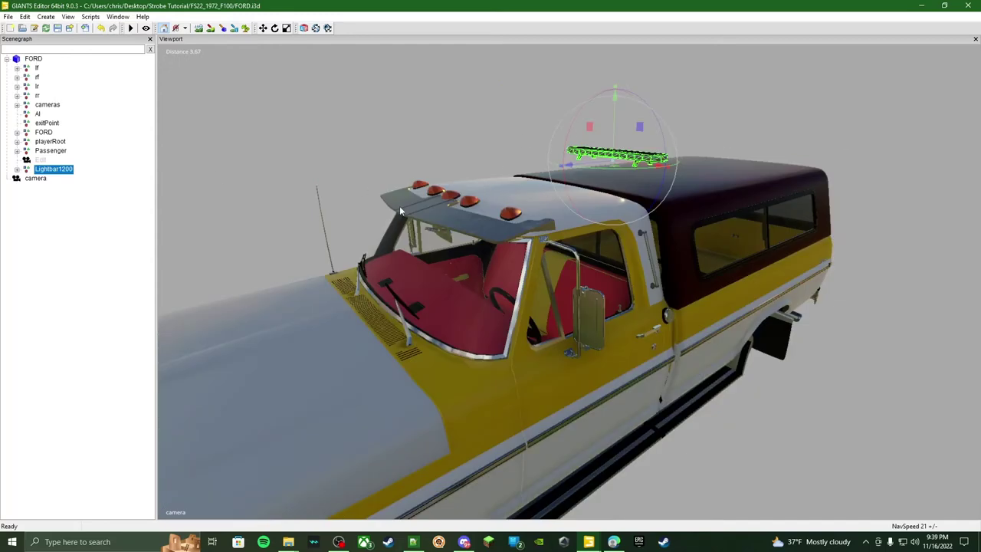
# Rotate the lightbar about its vertical axis to lie across the cab roof
pyautogui.moveTo(722, 284); pyautogui.dragTo(656, 300, button='middle')
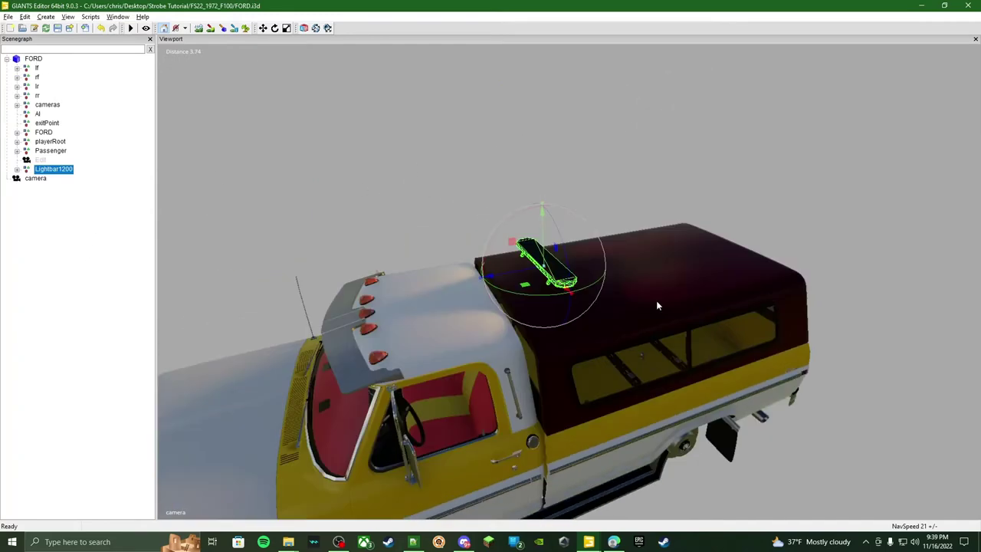
pyautogui.scroll(3, 656, 301)
pyautogui.scroll(-3, 662, 300)
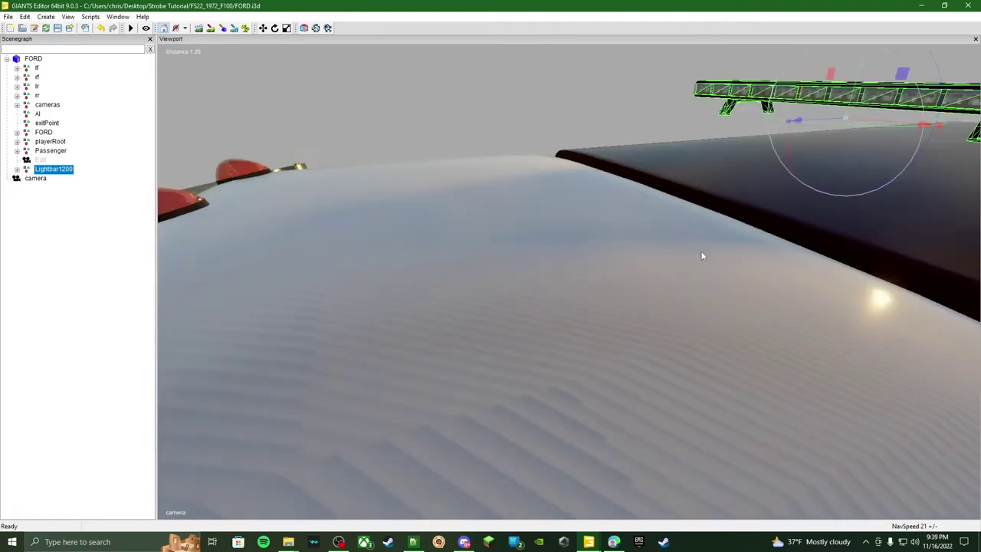
pyautogui.moveTo(700, 250); pyautogui.dragTo(760, 196, button='middle')
pyautogui.scroll(4, 760, 196)
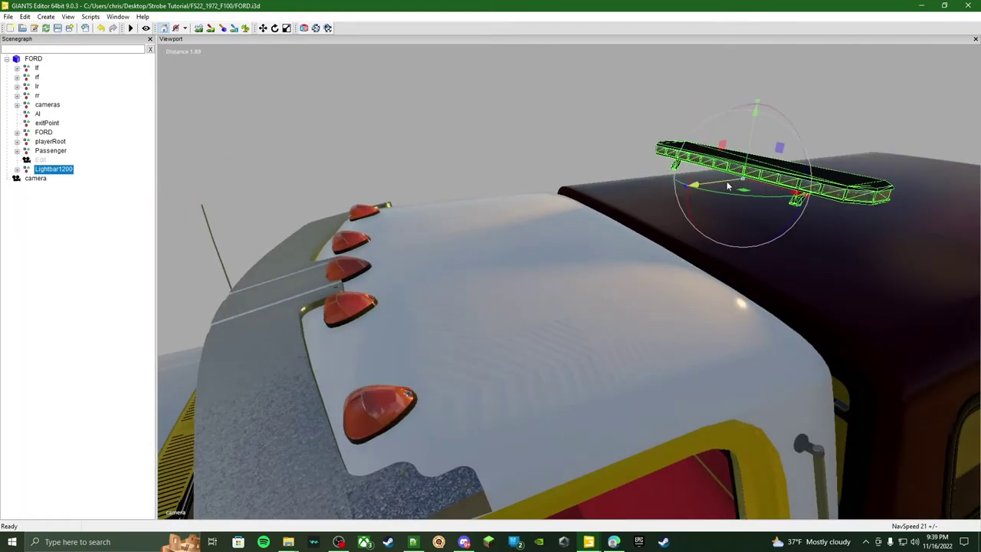
pyautogui.moveTo(624, 211); pyautogui.dragTo(650, 220)
pyautogui.scroll(-5, 650, 221)
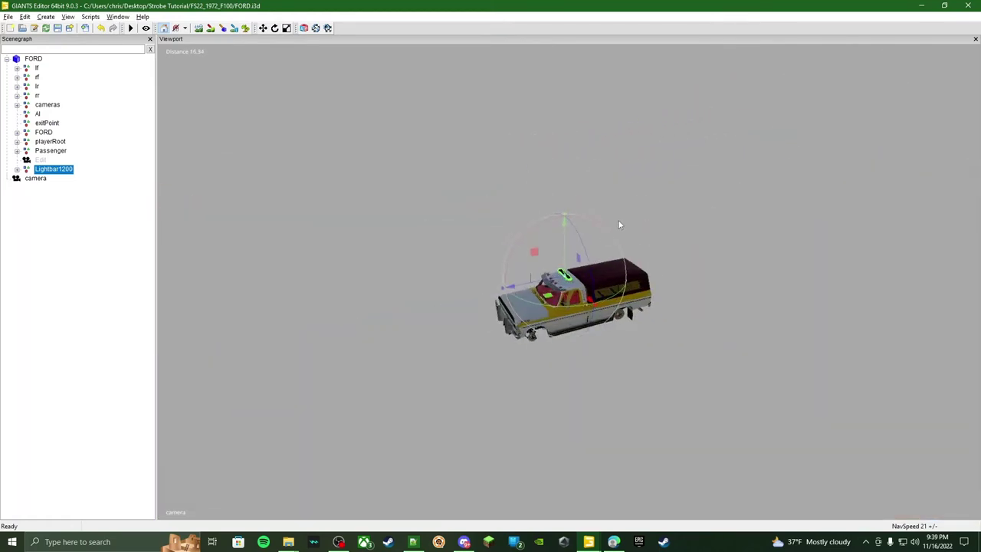
pyautogui.scroll(2, 617, 219)
pyautogui.scroll(5, 553, 171)
pyautogui.moveTo(553, 171); pyautogui.dragTo(624, 190, button='middle')
# Expand Lightbar1200's beacon, realLightsGroup and staticGroup nodes, then minimize GIANTS Editor
pyautogui.click(57, 218)
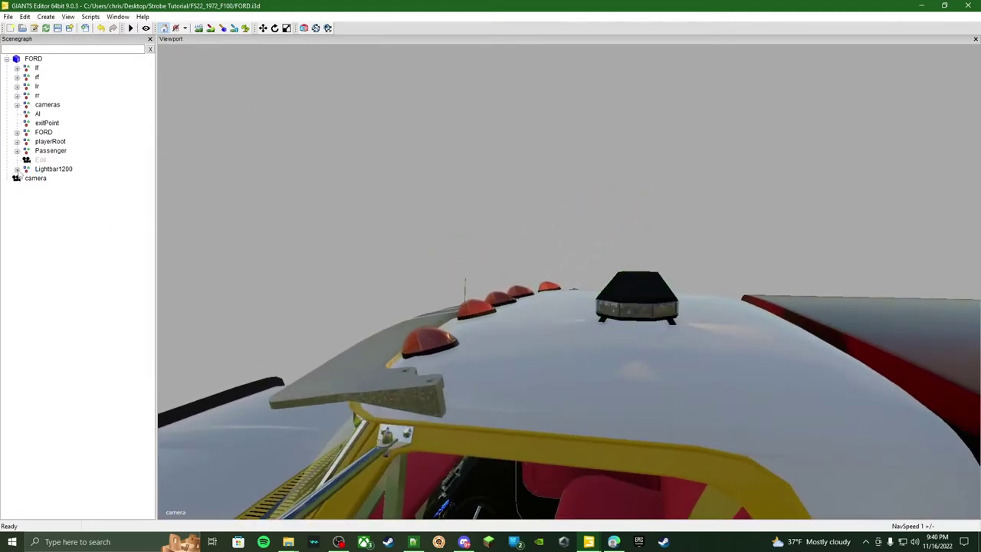
pyautogui.click(17, 168)
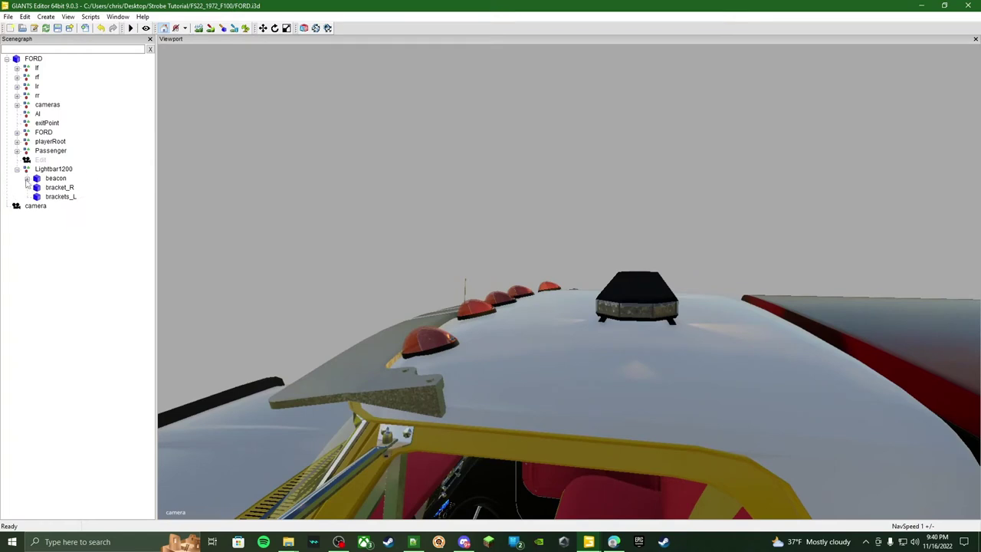
pyautogui.click(27, 179)
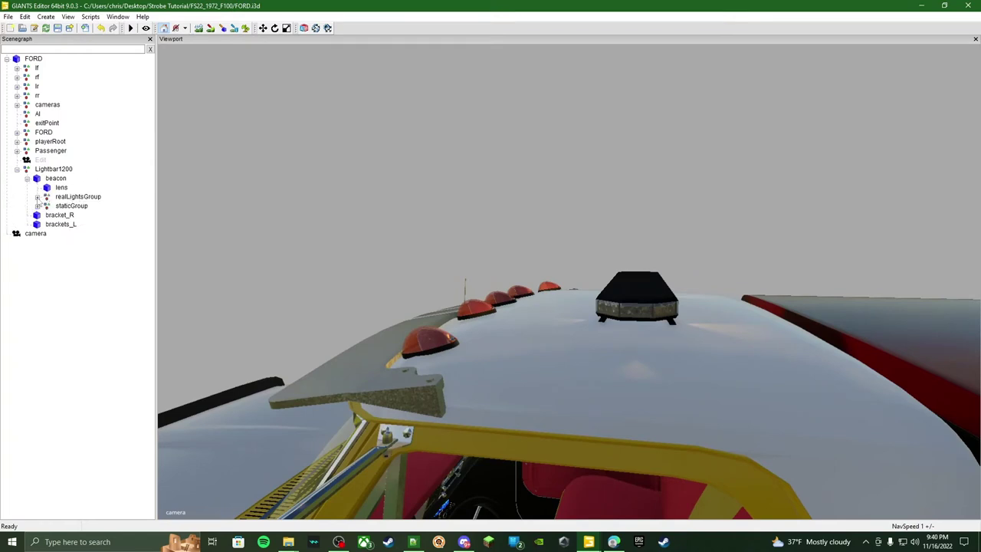
pyautogui.click(37, 197)
pyautogui.click(37, 225)
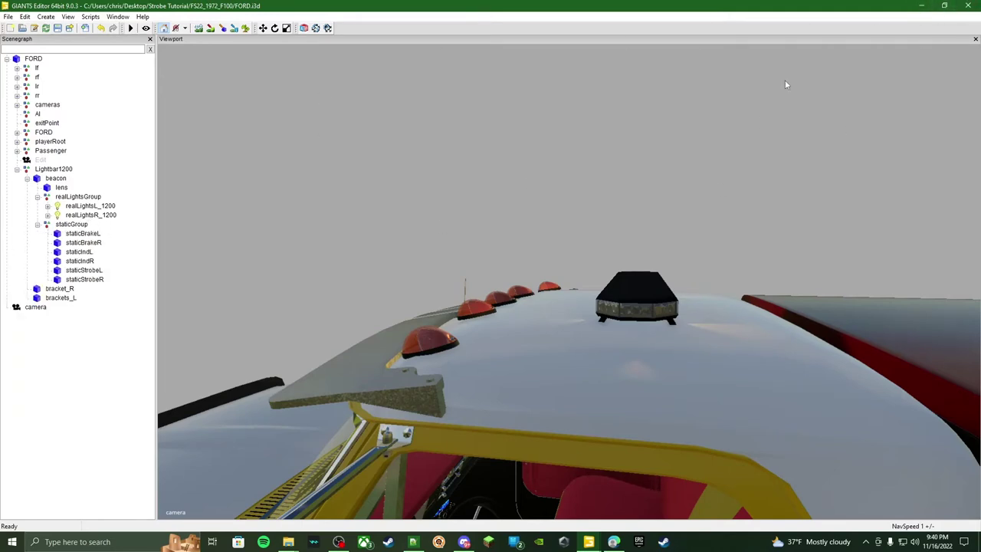
pyautogui.click(921, 5)
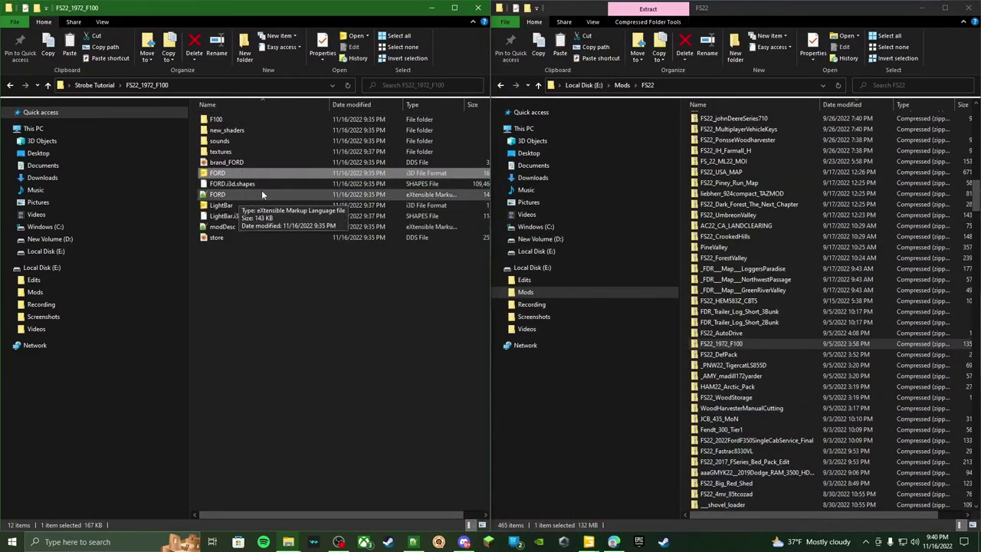
# Open FORD.xml in Notepad++, accept the reload, and place the cursor just above the <lights> section near line 1151
pyautogui.doubleClick(216, 195)
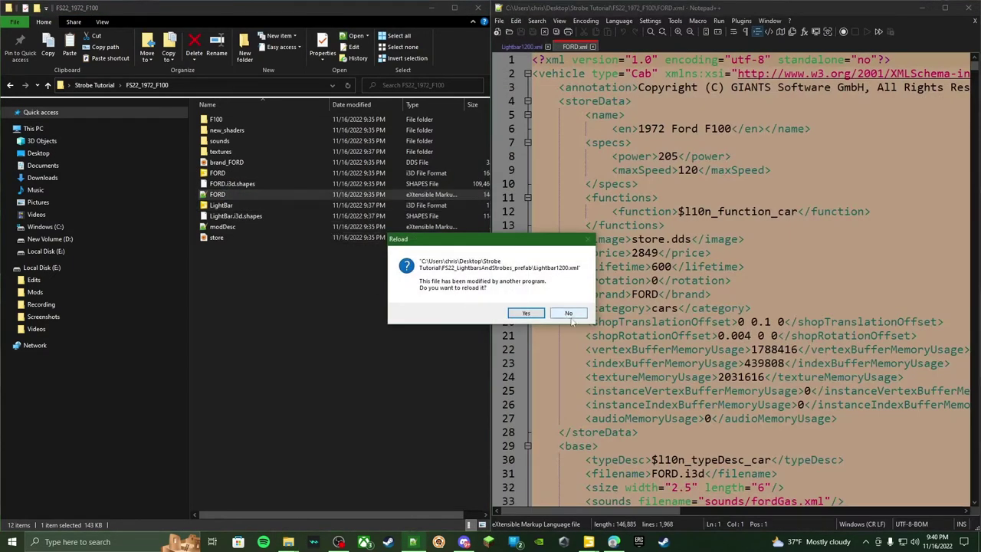
pyautogui.click(526, 313)
pyautogui.scroll(-11, 713, 187)
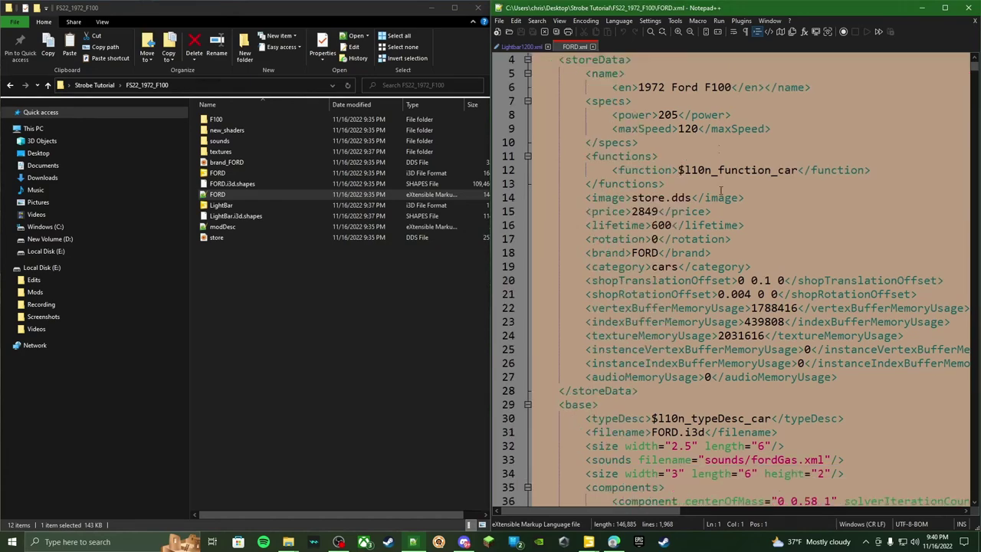
pyautogui.scroll(-20, 716, 186)
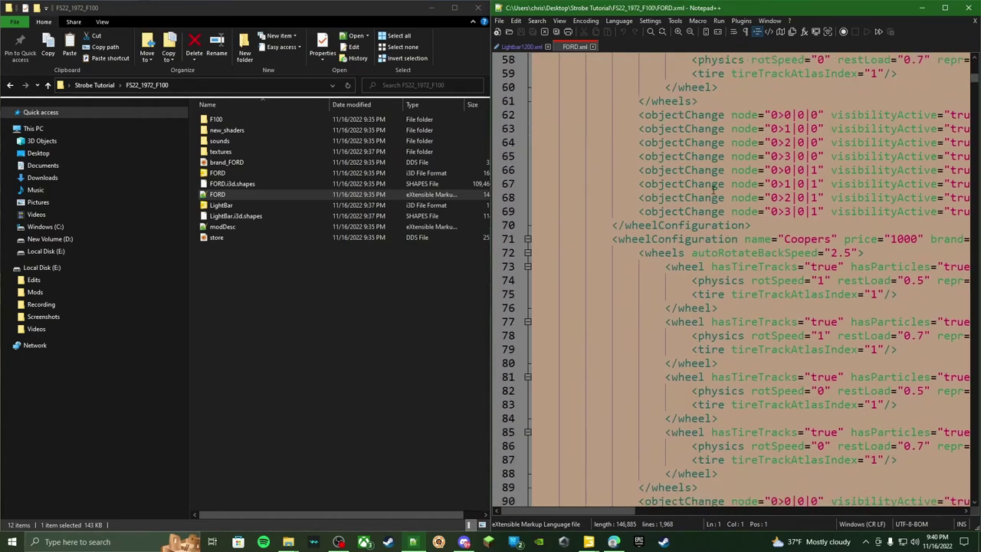
pyautogui.scroll(-20, 700, 184)
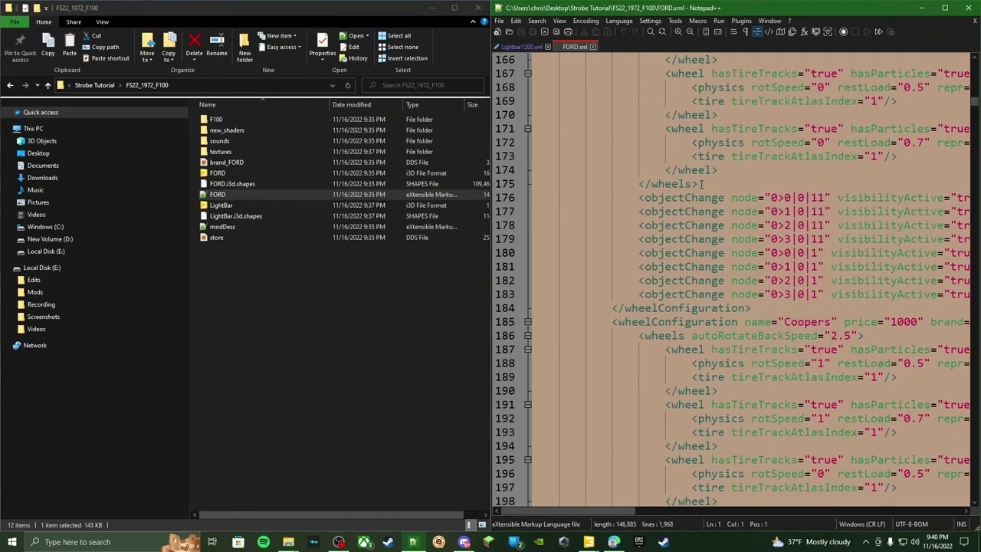
pyautogui.scroll(-2, 689, 176)
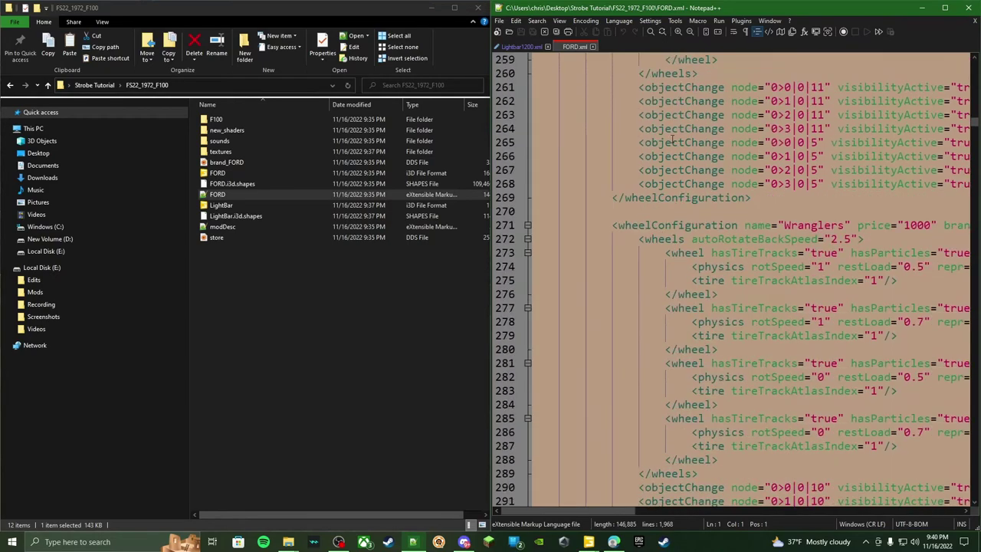
pyautogui.scroll(-20, 686, 227)
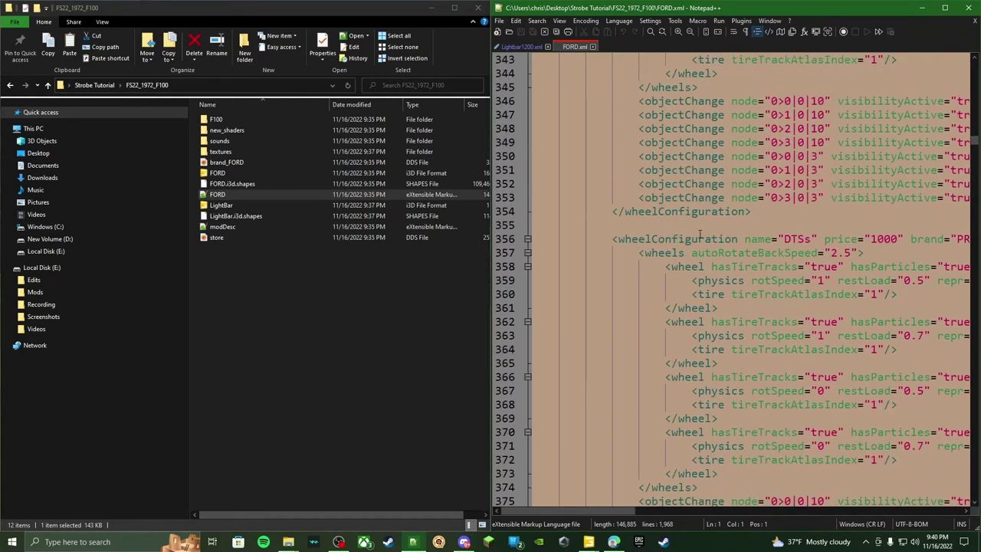
pyautogui.scroll(-20, 694, 234)
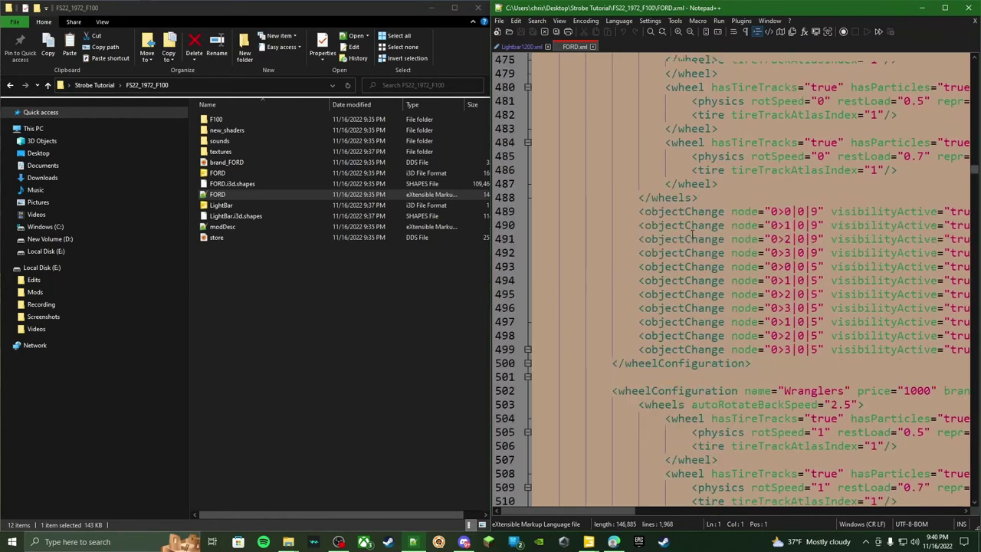
pyautogui.scroll(-20, 693, 233)
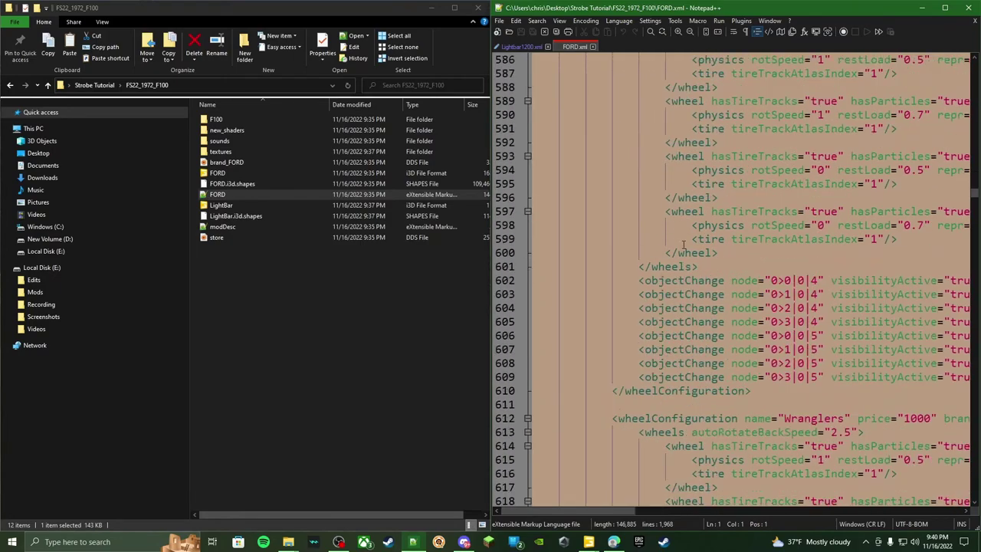
pyautogui.scroll(-20, 680, 243)
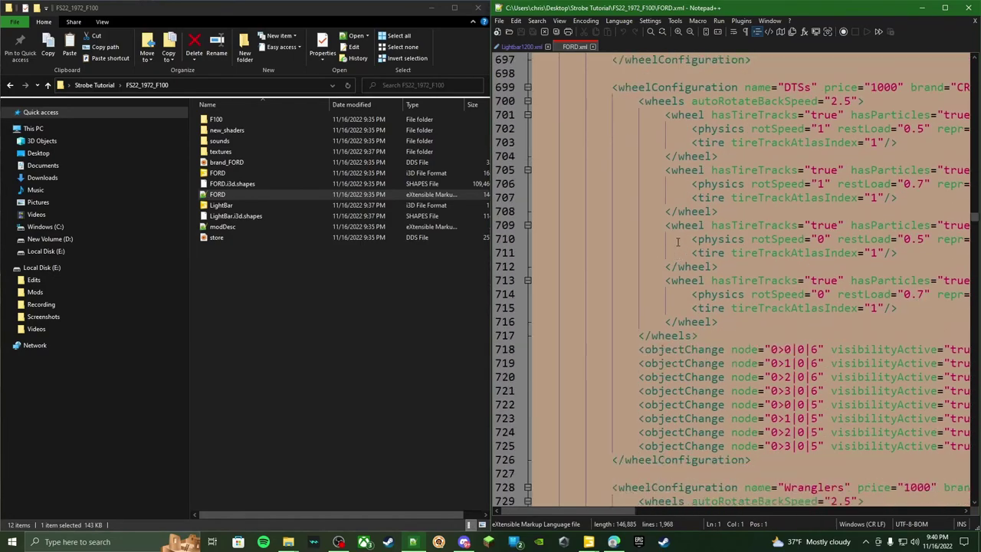
pyautogui.scroll(-20, 678, 242)
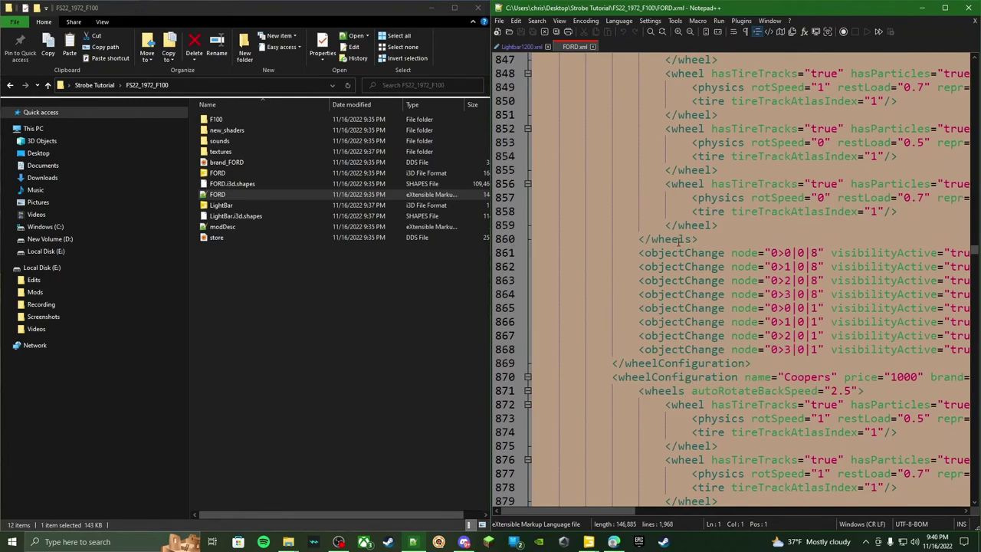
pyautogui.scroll(-20, 678, 242)
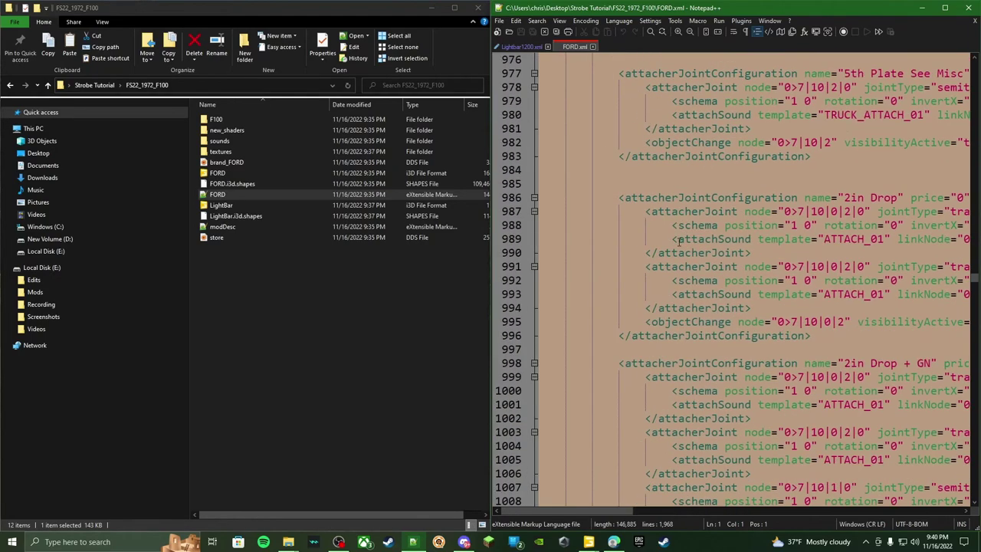
pyautogui.scroll(-20, 678, 242)
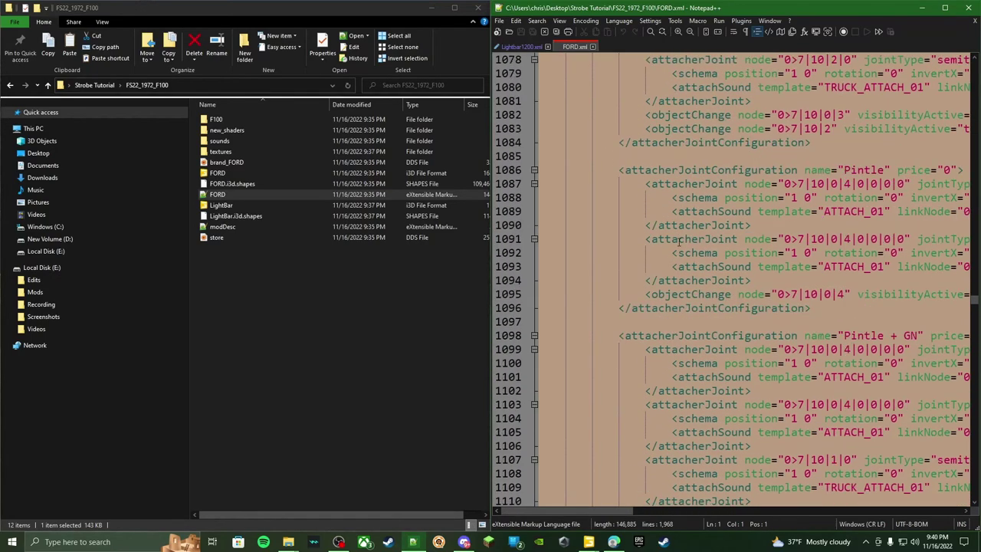
pyautogui.scroll(-13, 678, 242)
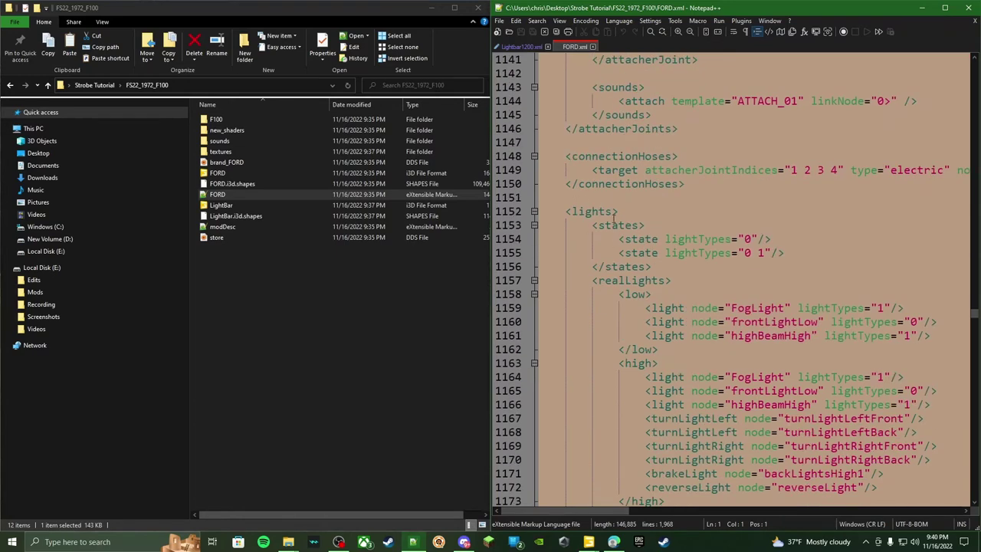
pyautogui.click(564, 210)
# Open Lightbar1200.xml from Desktop > Strobe Tutorial > FS22_LightbarsAndStrobes_prefab in a maximized Notepad++
pyautogui.press('Up')
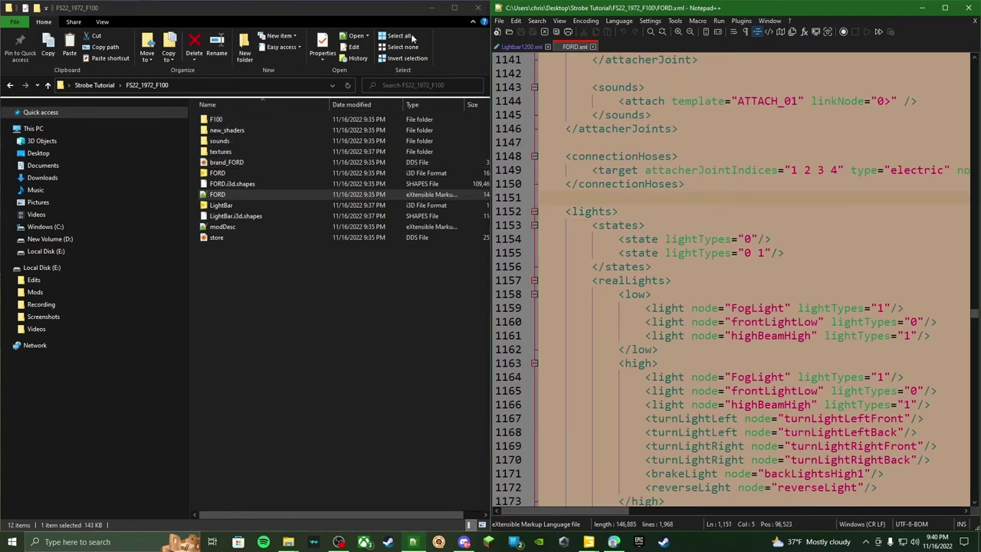
pyautogui.click(431, 7)
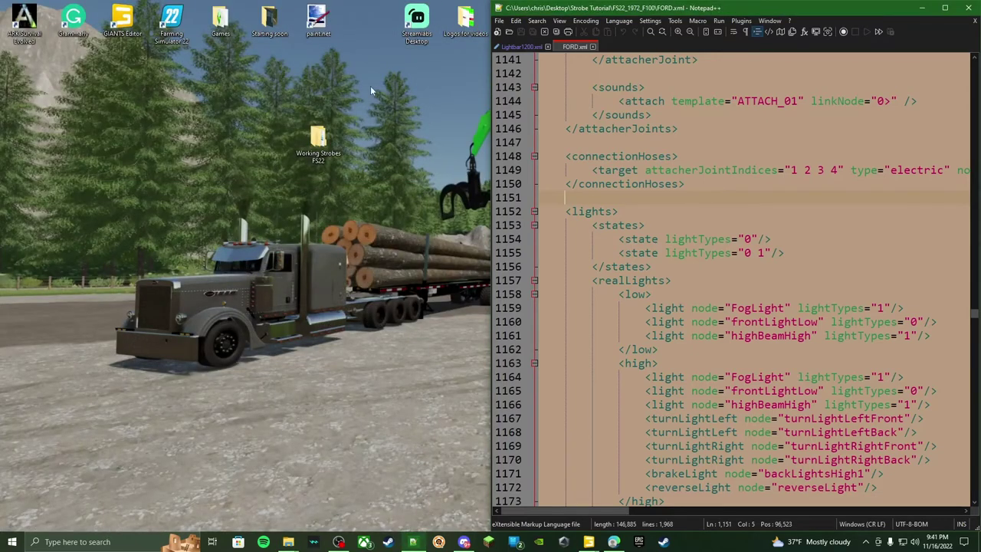
pyautogui.moveTo(705, 6); pyautogui.dragTo(216, 131)
pyautogui.click(925, 8)
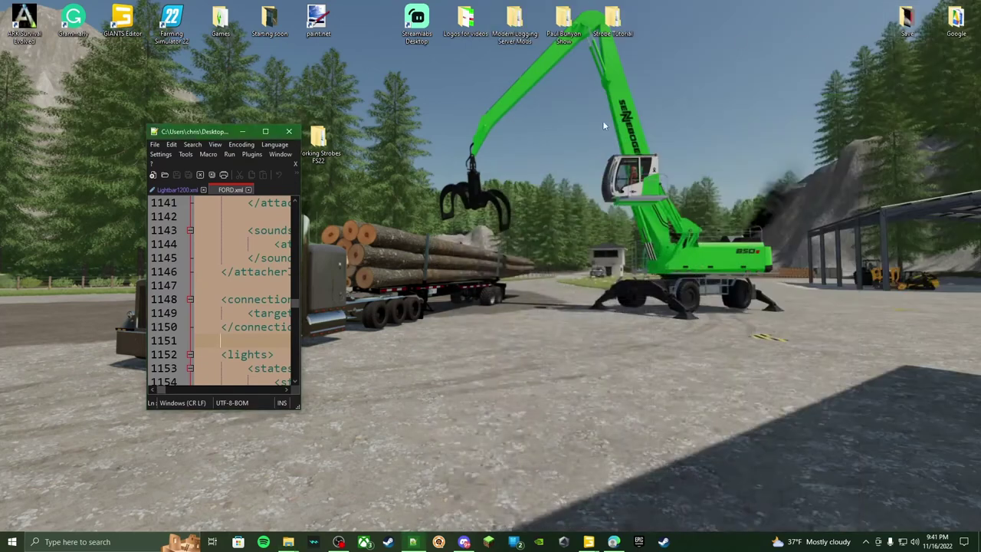
pyautogui.doubleClick(613, 22)
pyautogui.click(421, 302)
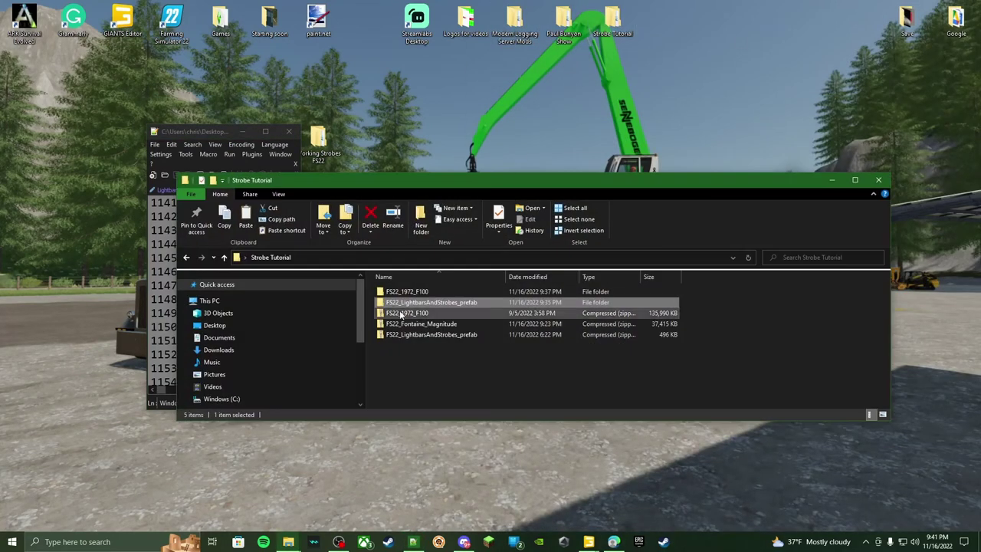
pyautogui.doubleClick(450, 303)
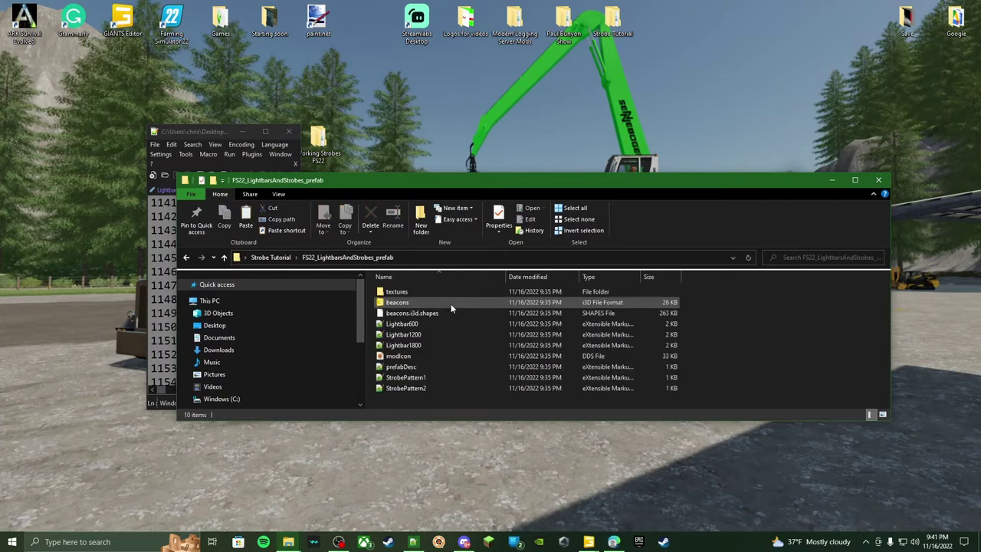
pyautogui.doubleClick(406, 334)
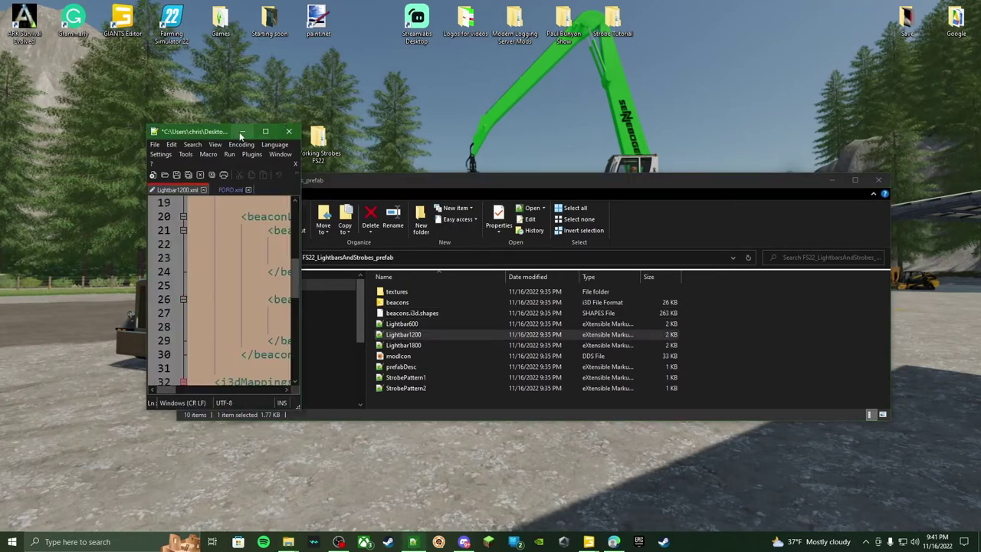
pyautogui.moveTo(222, 131); pyautogui.dragTo(253, 179)
pyautogui.doubleClick(253, 179)
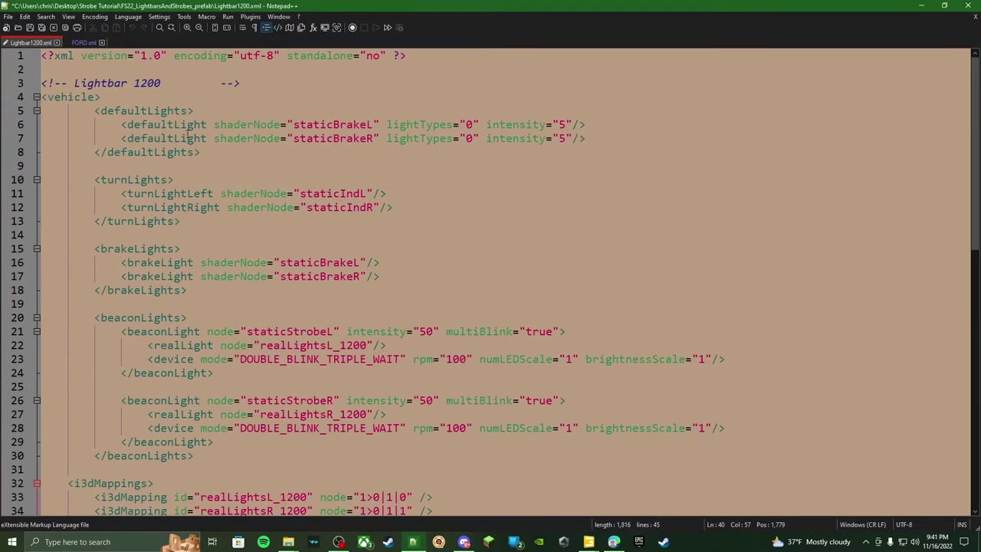
# Paste the lightbar's staticBrakeL and staticBrakeR defaultLight lines at the end of FORD.xml's defaultLights
pyautogui.moveTo(122, 123); pyautogui.dragTo(582, 141)
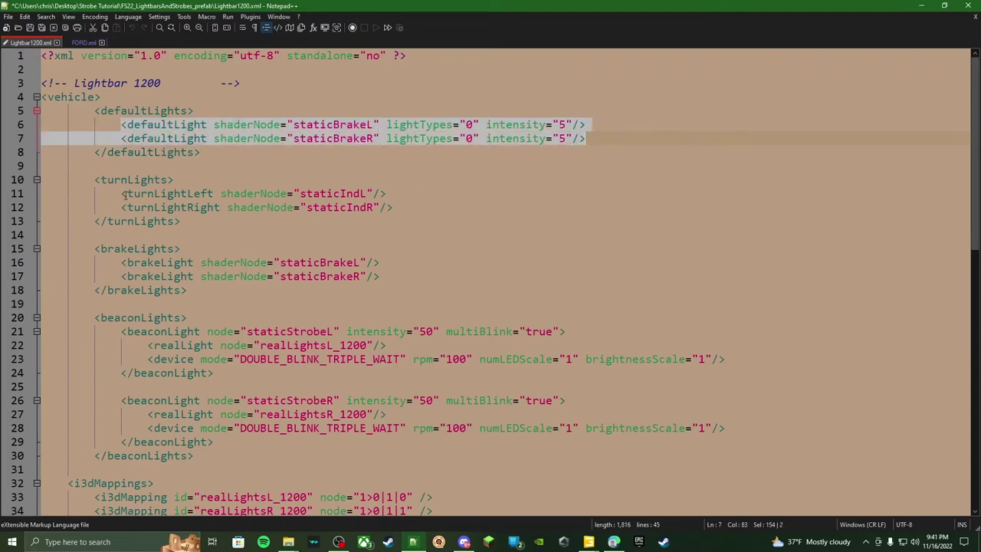
pyautogui.moveTo(123, 194); pyautogui.dragTo(393, 209)
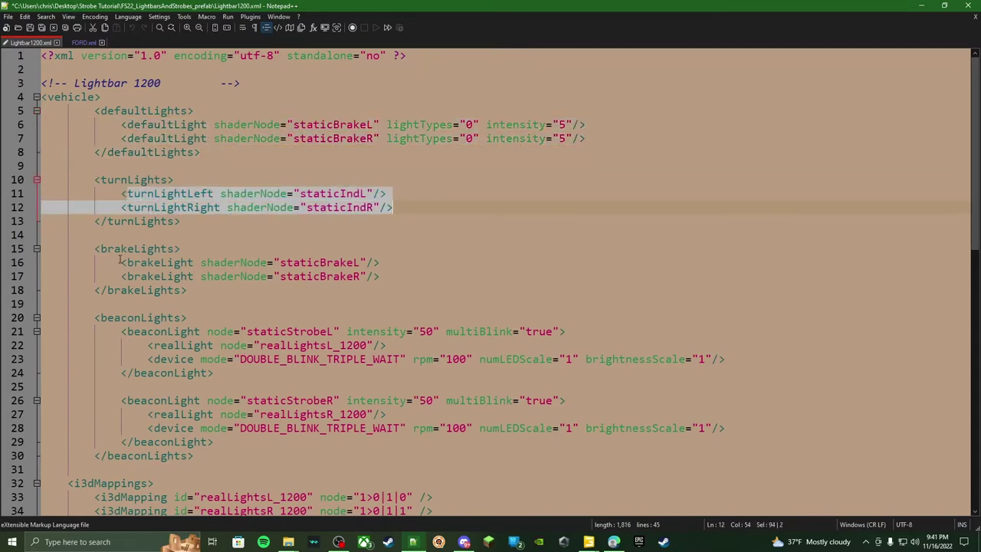
pyautogui.moveTo(120, 261); pyautogui.dragTo(396, 281)
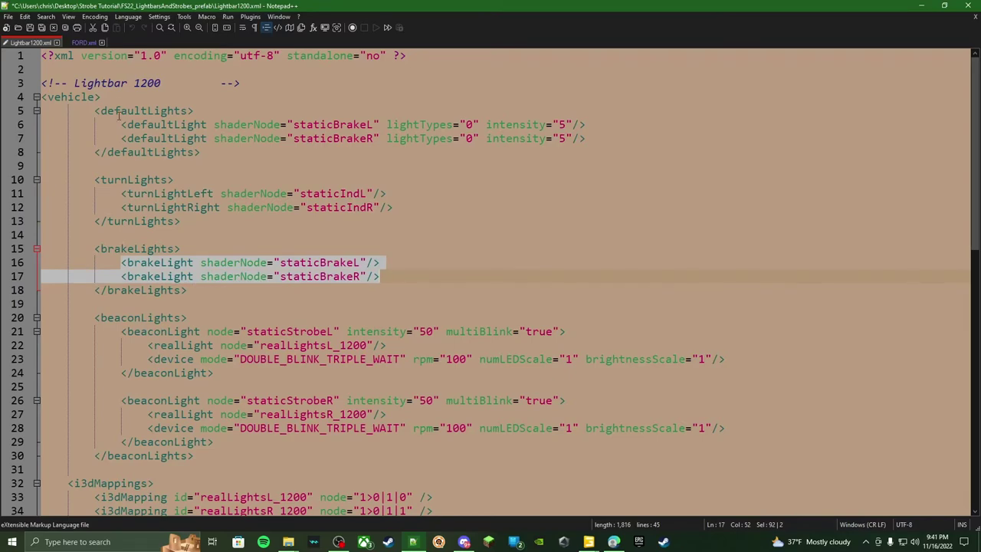
pyautogui.moveTo(122, 124); pyautogui.dragTo(590, 142)
pyautogui.hotkey('ctrl', 'c')
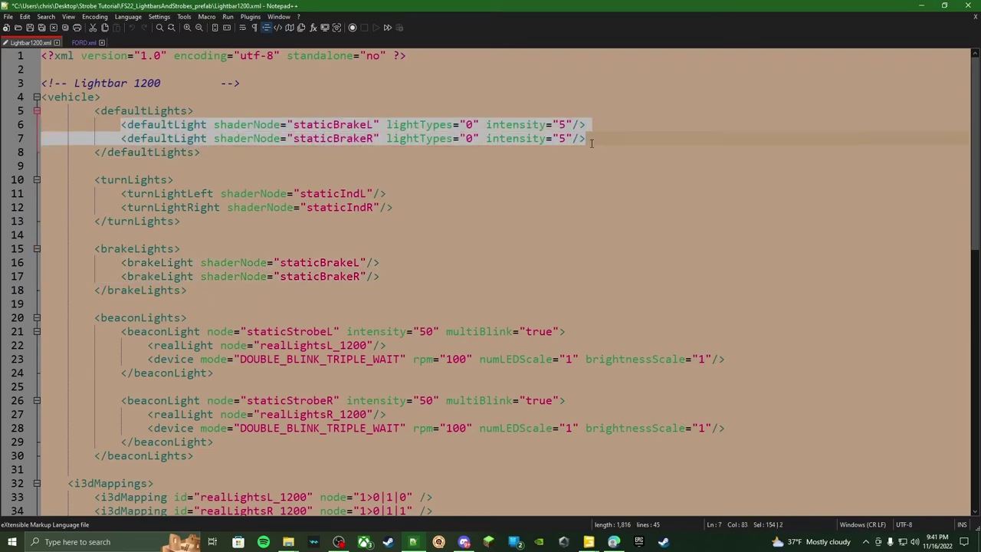
pyautogui.click(84, 42)
pyautogui.scroll(-6, 220, 214)
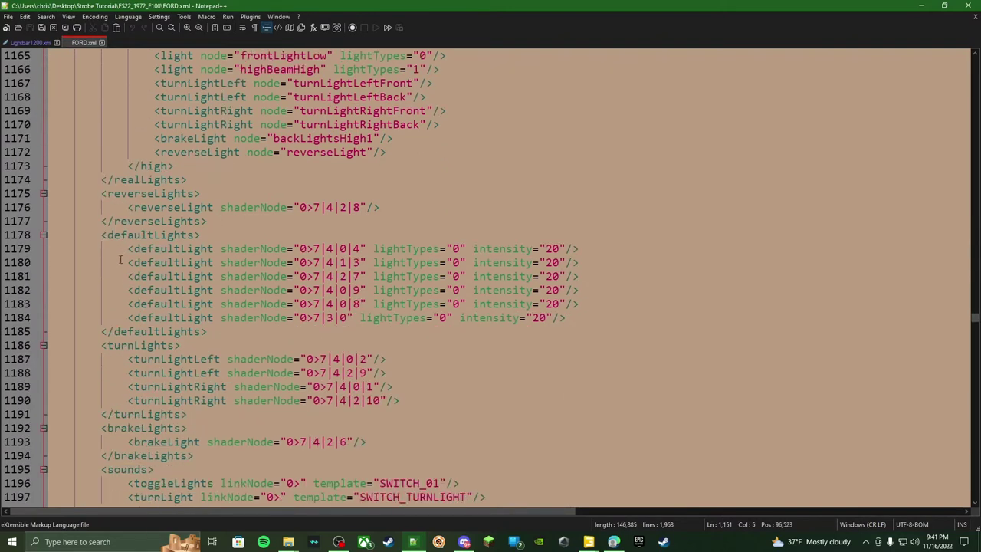
pyautogui.click(570, 318)
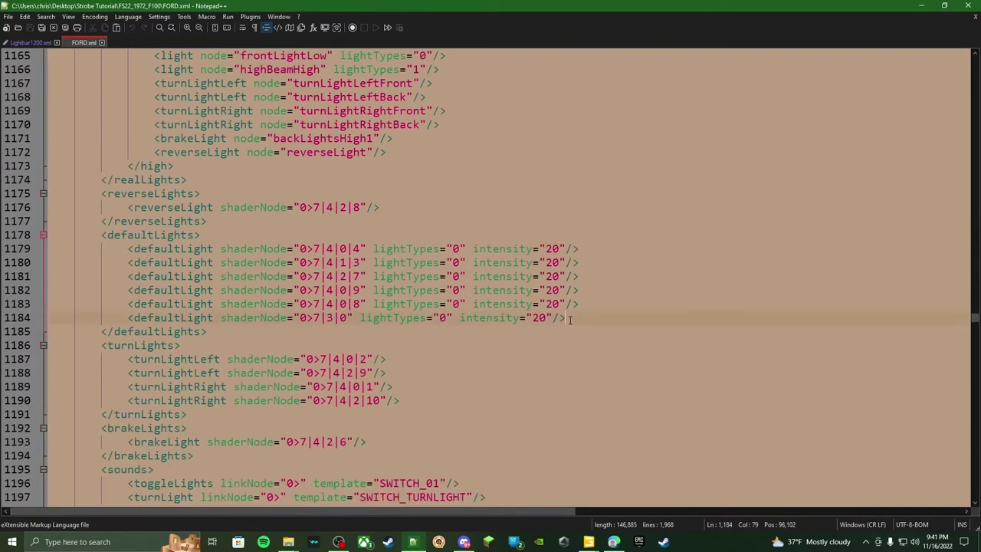
pyautogui.press('Return')
pyautogui.hotkey('ctrl', 'v')
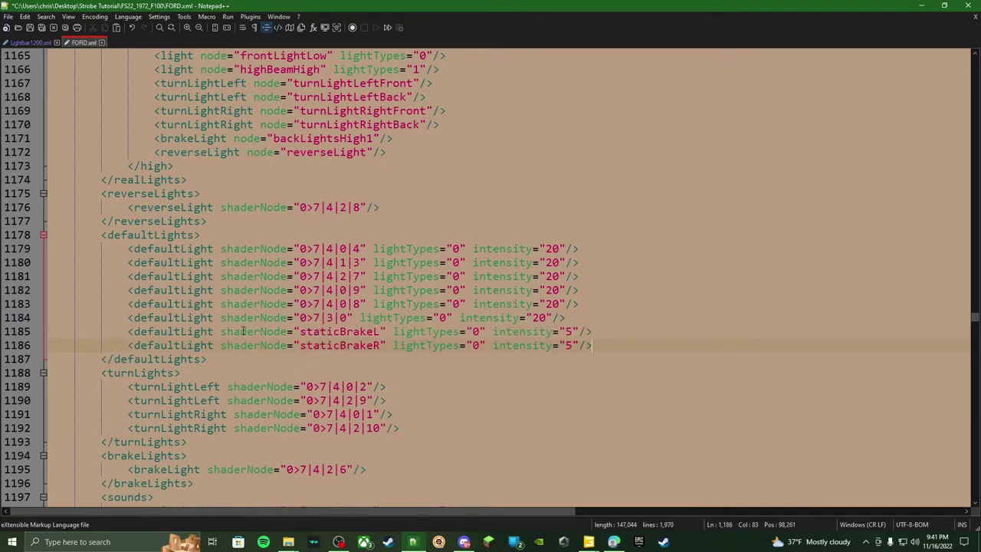
# Add a few empty lines after FORD.xml's brakeLights block
pyautogui.hotkey('ctrl', 'Tab')
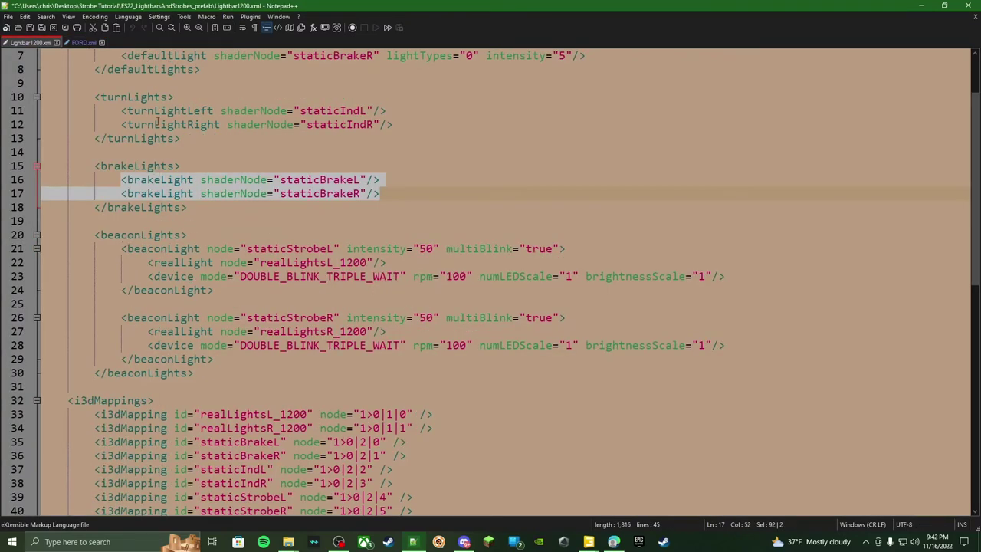
pyautogui.click(82, 42)
pyautogui.scroll(-2, 185, 256)
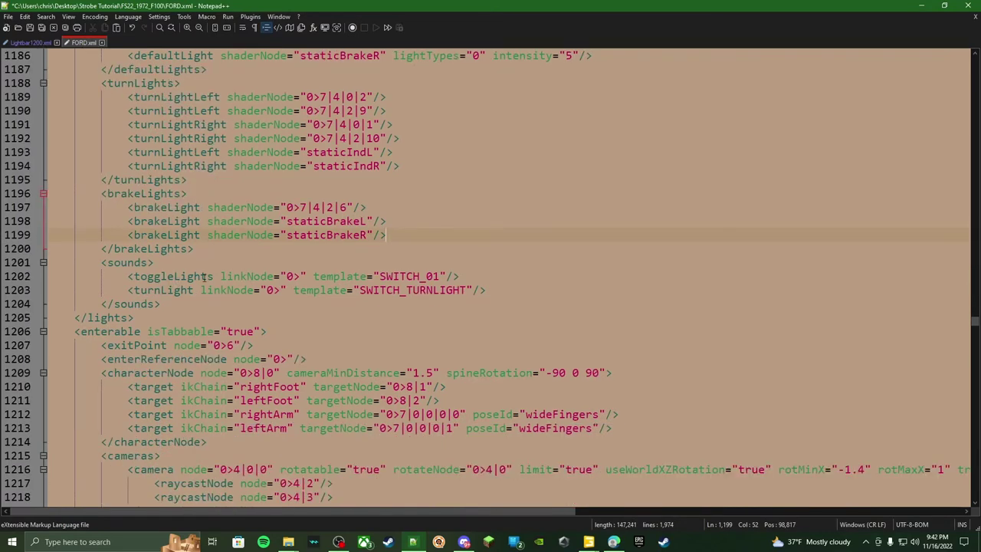
pyautogui.scroll(1, 262, 290)
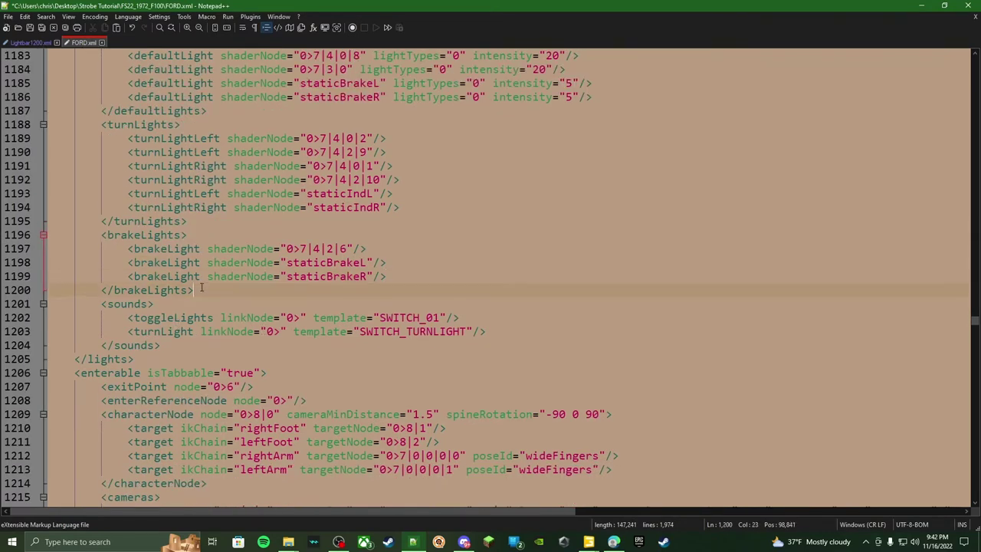
pyautogui.press('Return')
pyautogui.press('Return')
pyautogui.press('Return')
pyautogui.press('Return')
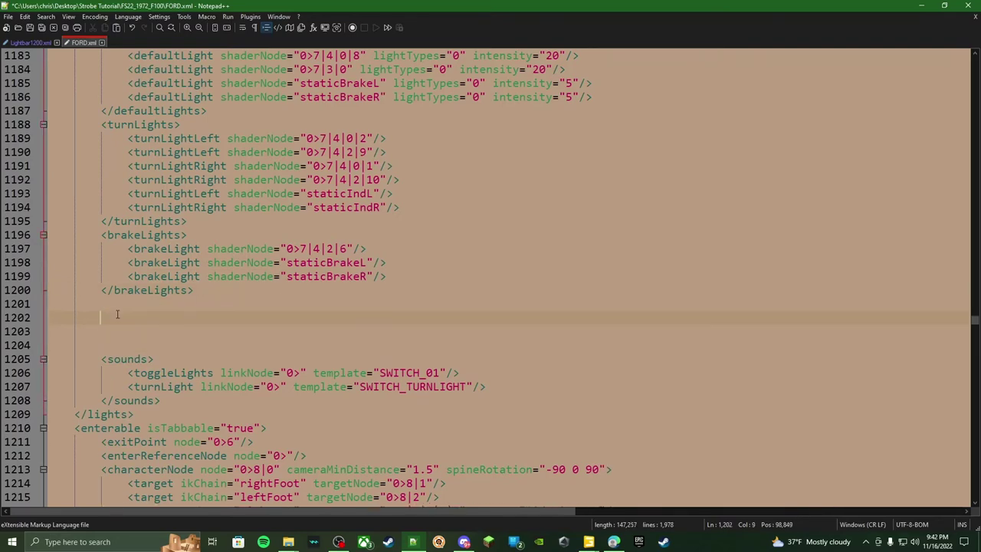
pyautogui.click(29, 43)
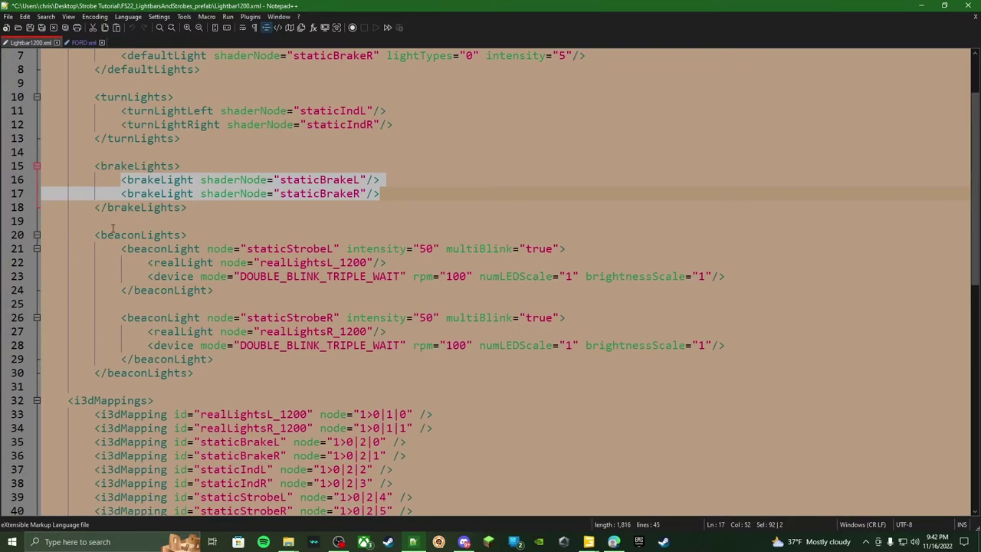
# Paste the lightbar's beaconLights block into FORD.xml and remove the extra blank line below it
pyautogui.moveTo(92, 234); pyautogui.dragTo(213, 370)
pyautogui.hotkey('ctrl', 'c')
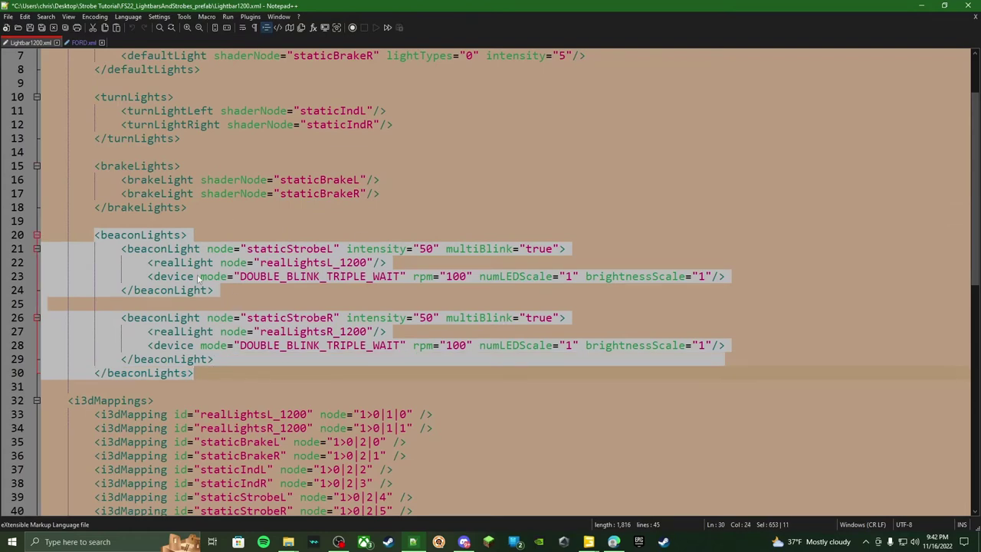
pyautogui.click(83, 43)
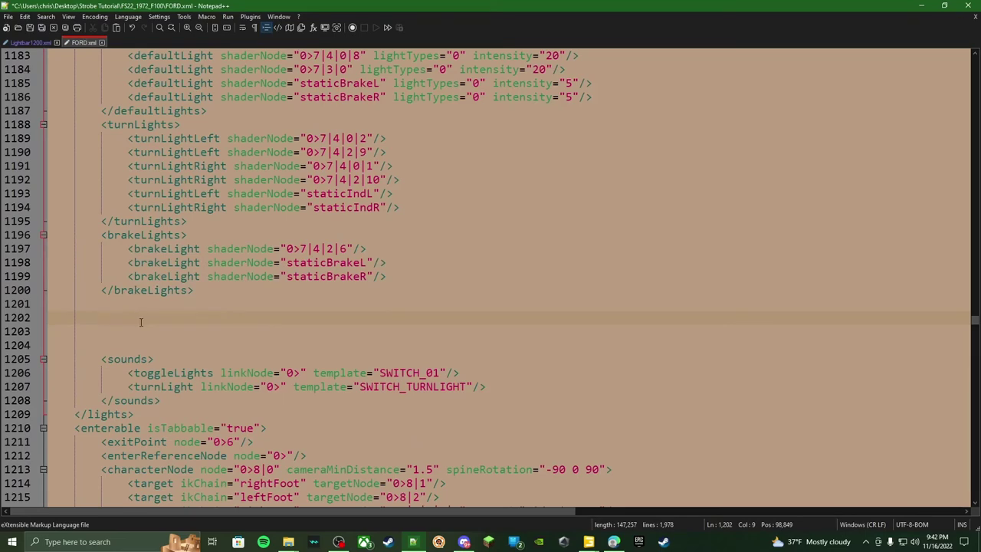
pyautogui.hotkey('ctrl', 'v')
pyautogui.scroll(-3, 153, 337)
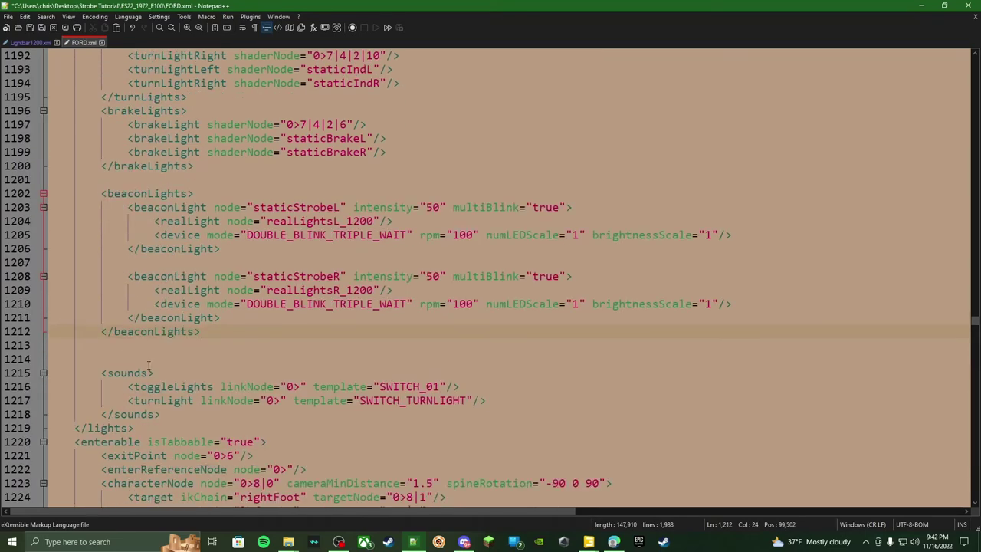
pyautogui.click(125, 358)
pyautogui.press('BackSpace')
pyautogui.press('BackSpace')
pyautogui.press('BackSpace')
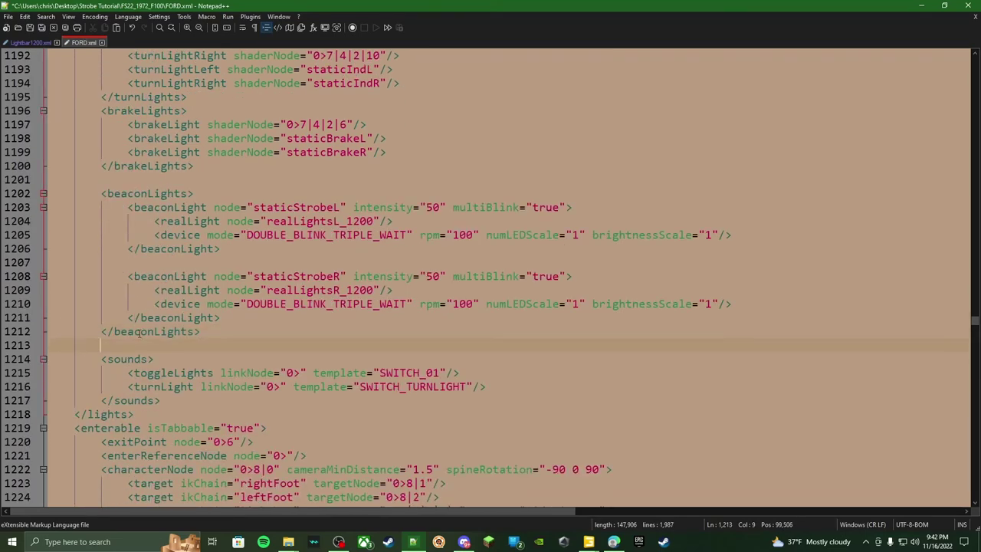
# Select the eight i3dMapping entries in Lightbar1200.xml
pyautogui.click(27, 43)
pyautogui.scroll(-4, 222, 242)
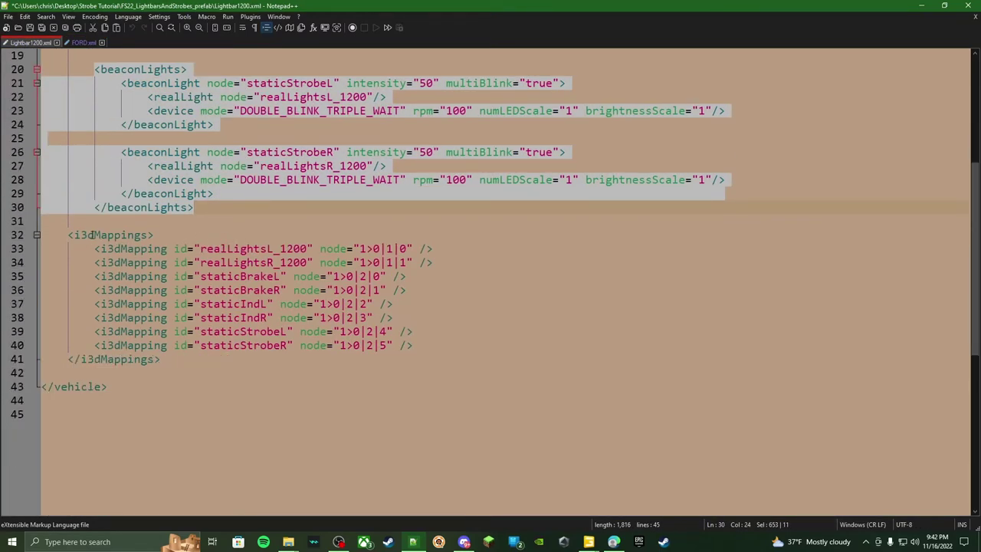
pyautogui.moveTo(93, 249); pyautogui.dragTo(449, 345)
pyautogui.hotkey('ctrl', 'c')
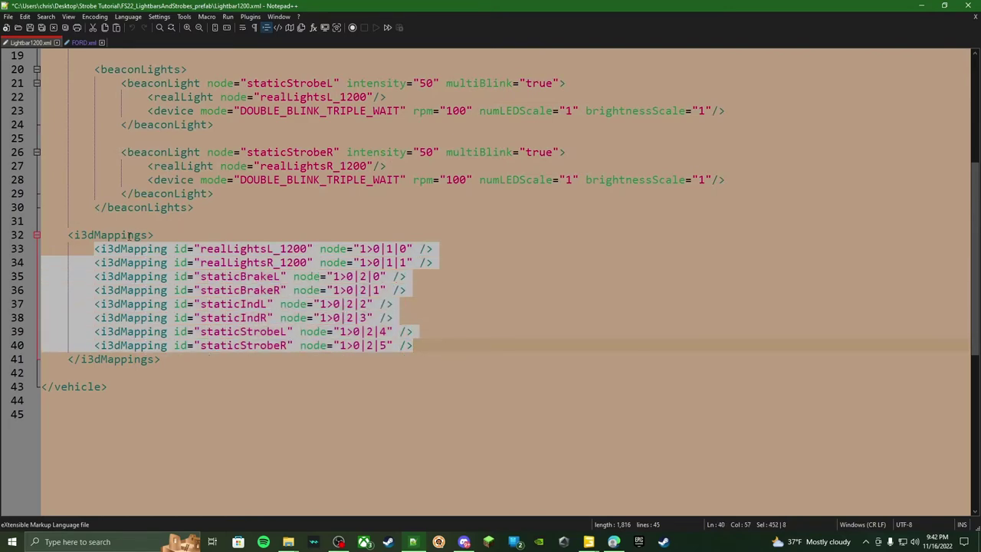
# Add a new line after FORD.xml's last i3dMapping and undo the mistakenly pasted beaconLights block
pyautogui.click(81, 43)
pyautogui.scroll(-18, 864, 416)
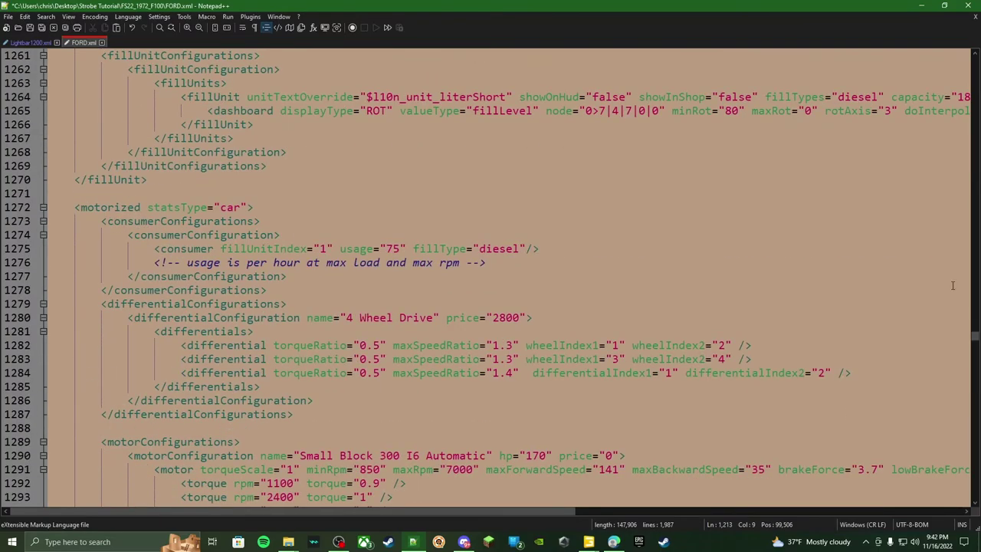
pyautogui.moveTo(973, 338); pyautogui.dragTo(972, 487)
pyautogui.scroll(-10, 498, 302)
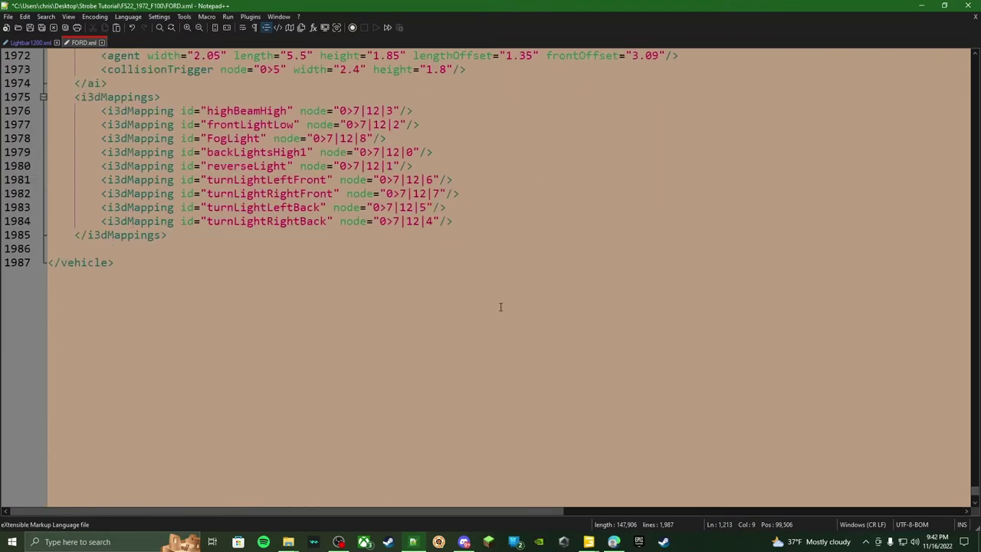
pyautogui.click(462, 180)
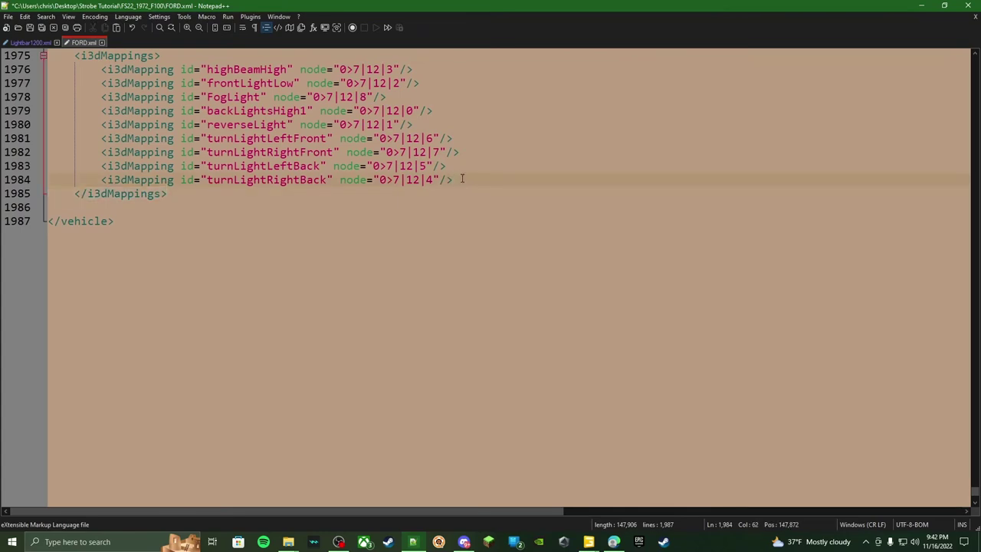
pyautogui.press('Return')
pyautogui.write('<beaconLights>             <beaconLight node="staticStrobeL" intensity="50" multiBlink="true">                 <realLight node="realLightsL_1200"/>                 <device mode="DOUBLE_BLINK_TRIPLE_WAIT" rpm="100" numLEDScale="1" brightnessScale="1"/>             </beaconLight>              <beaconLight node="staticStrobeR" intensity="50" multiBlink="true">                 <realLight node="realLightsR_1200"/>                 <device mode="DOUBLE_BLINK_TRIPLE_WAIT" rpm="100" numLEDScale="1" brightnessScale="1"/>             </beaconLight>         </beaconLights>')
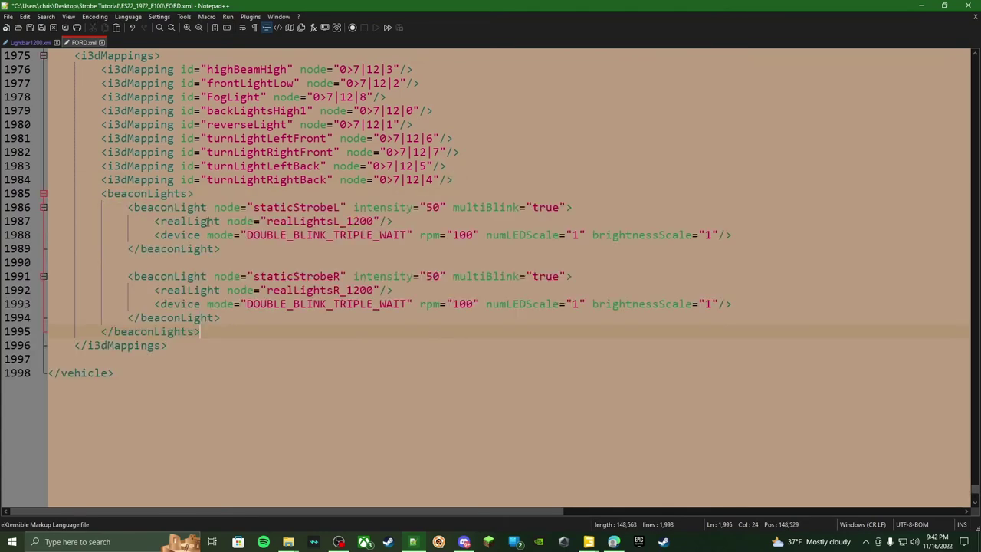
pyautogui.hotkey('ctrl', 'z')
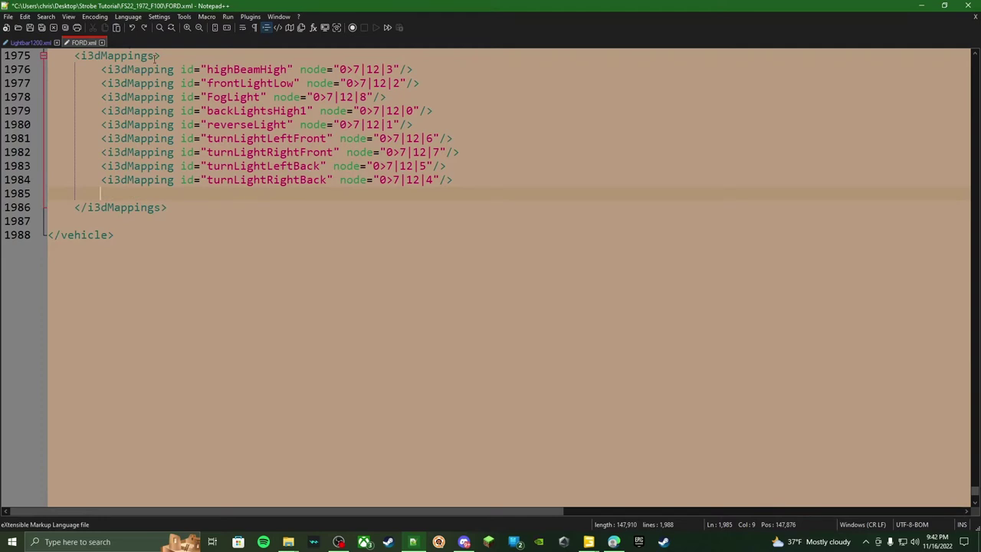
# Paste the eight lightbar i3dMapping entries into FORD.xml and save the file
pyautogui.click(17, 42)
pyautogui.click(175, 262)
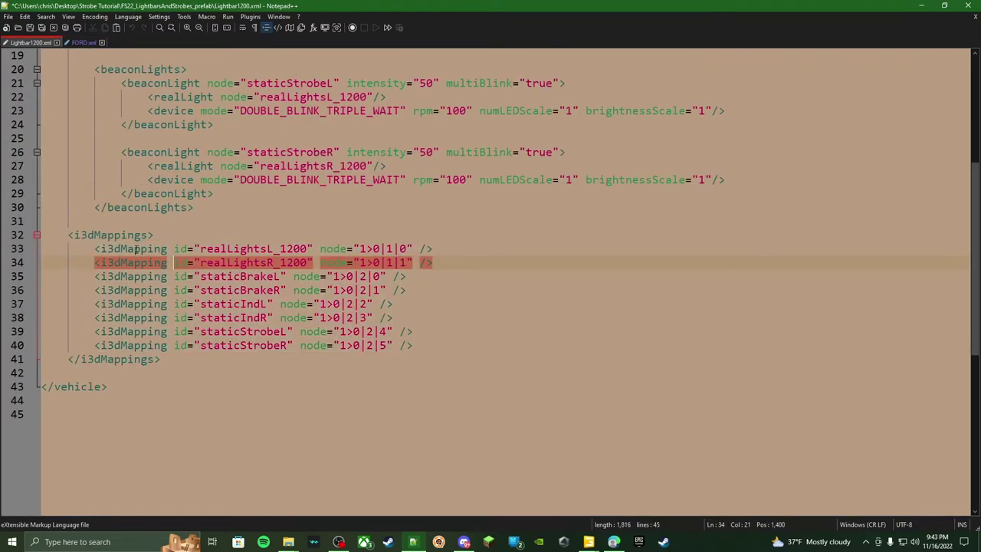
pyautogui.moveTo(94, 244); pyautogui.dragTo(450, 349)
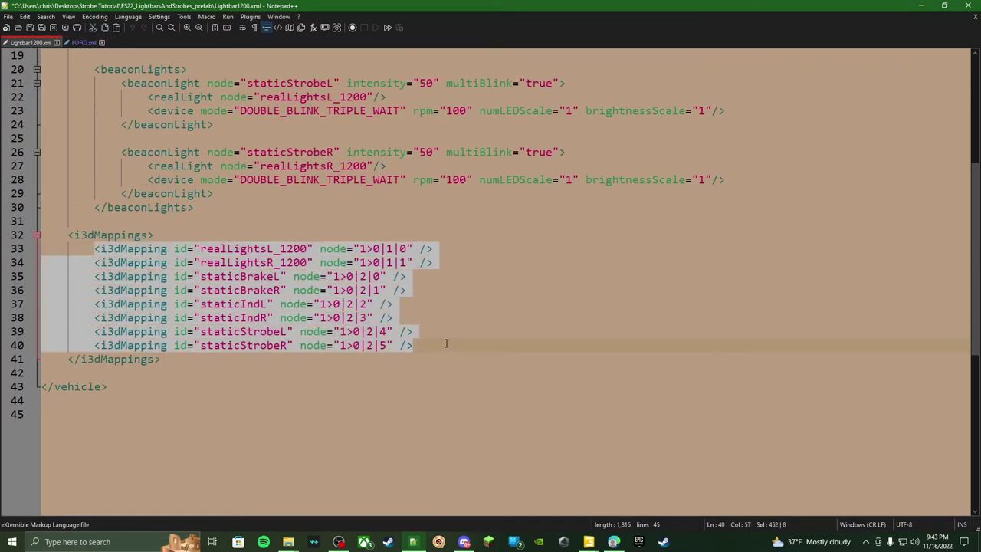
pyautogui.click(81, 43)
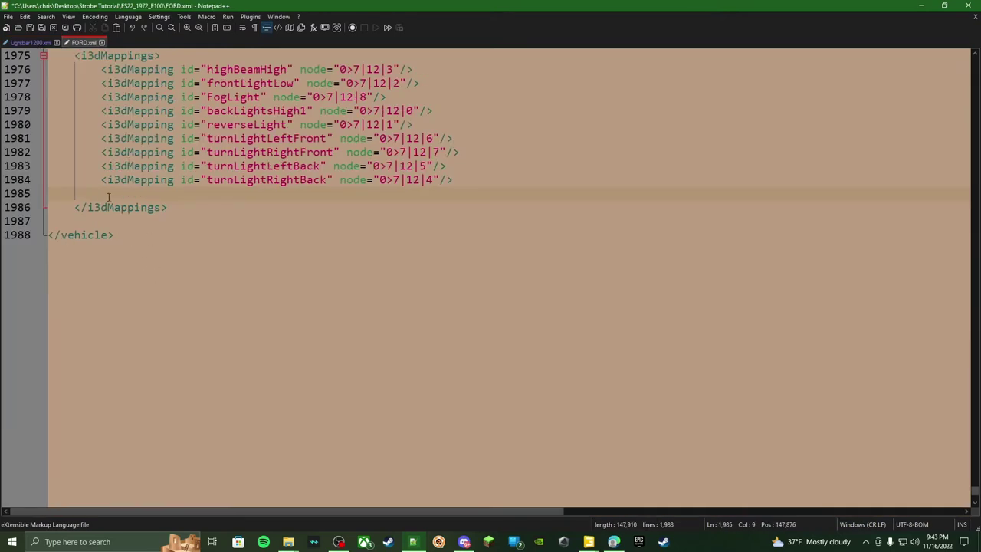
pyautogui.hotkey('ctrl', 'v')
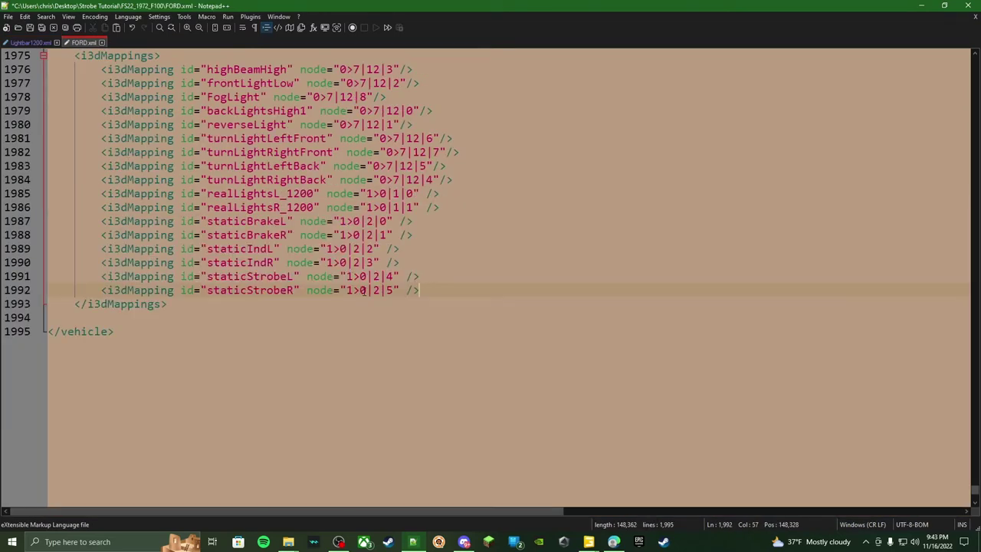
pyautogui.scroll(1, 363, 290)
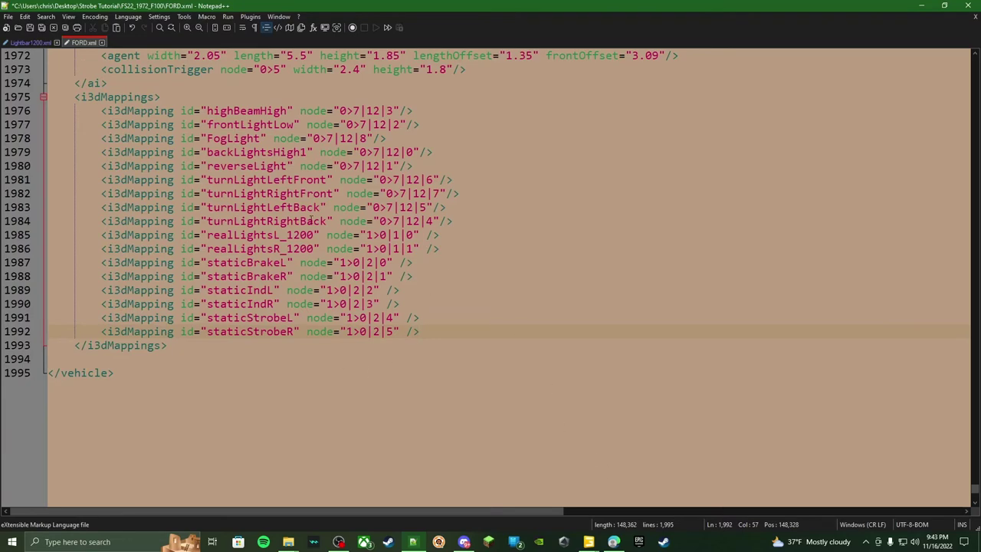
pyautogui.click(30, 45)
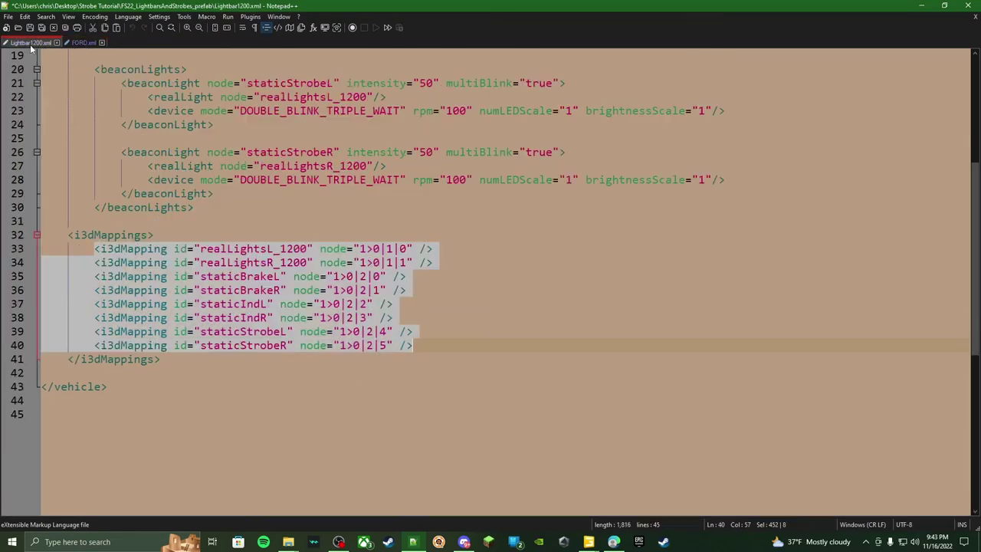
pyautogui.click(79, 43)
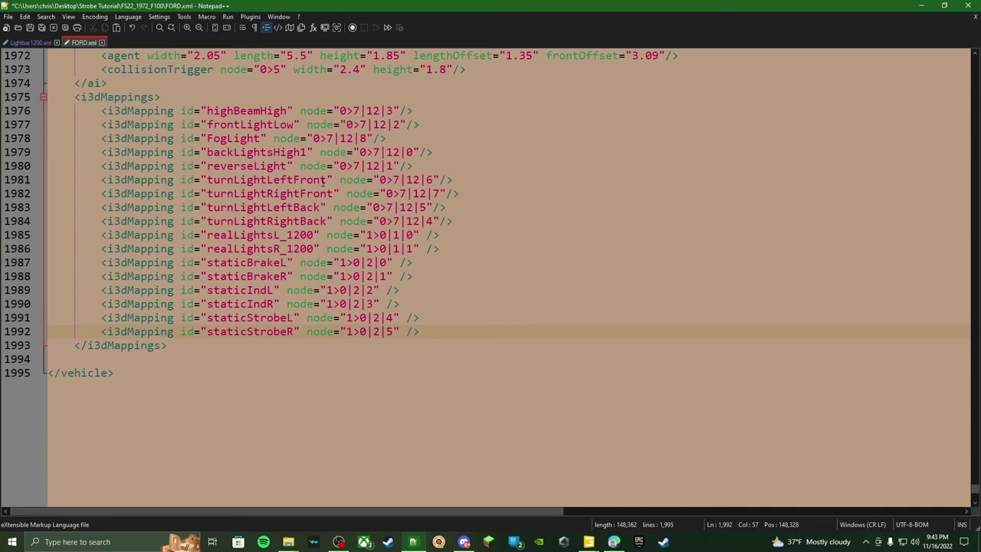
pyautogui.click(32, 29)
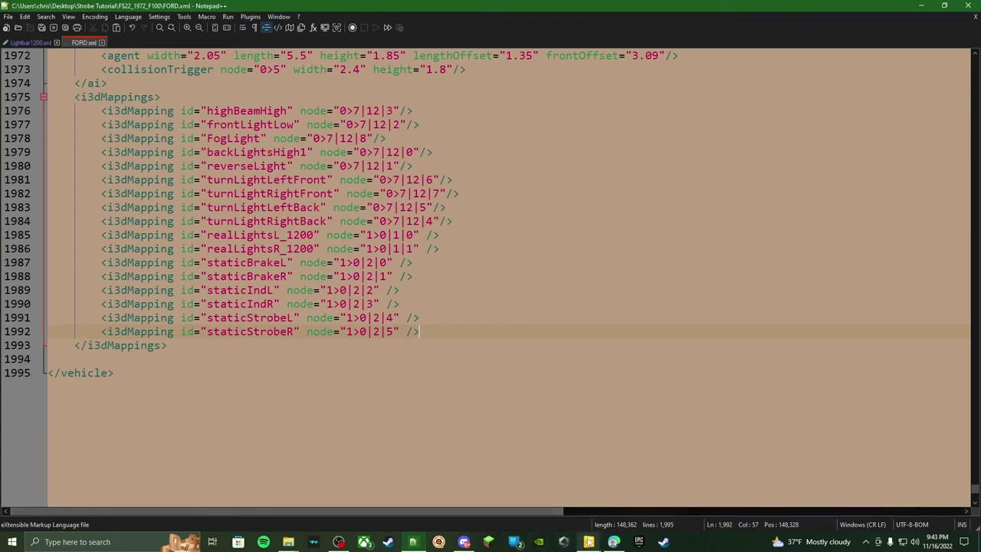
# Place GIANTS Editor on the left half of the screen and Notepad++ on the right
pyautogui.moveTo(589, 542)
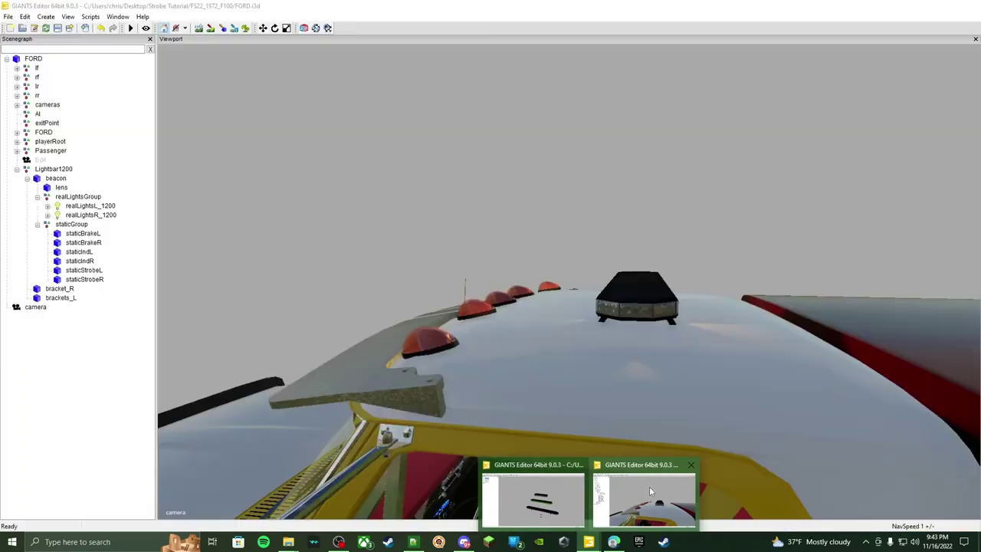
pyautogui.click(649, 486)
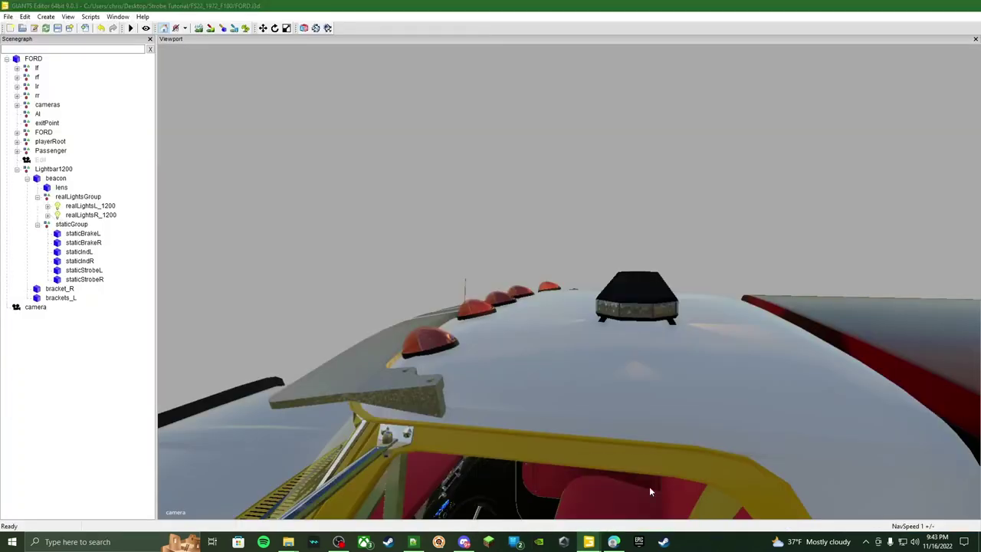
pyautogui.moveTo(405, 11); pyautogui.dragTo(1, 51)
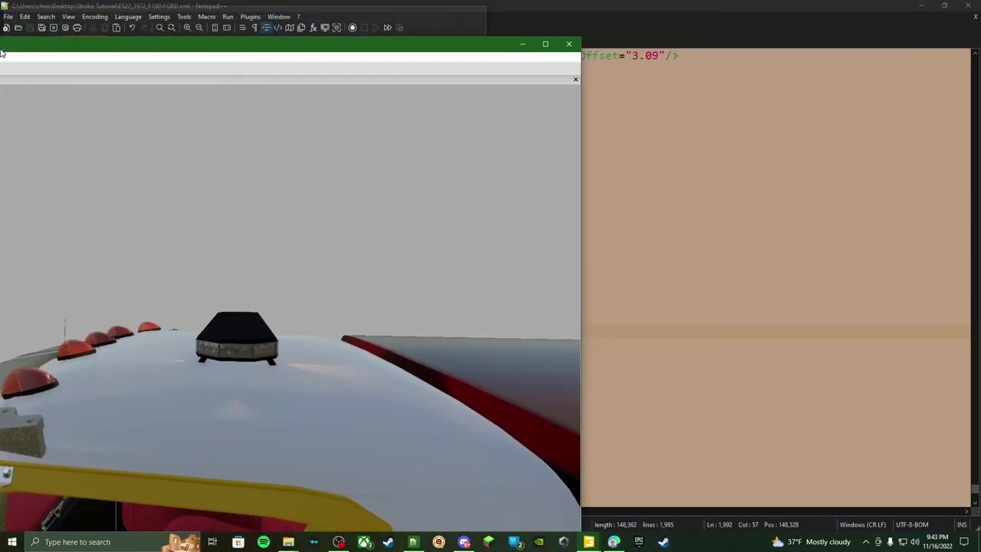
pyautogui.click(565, 69)
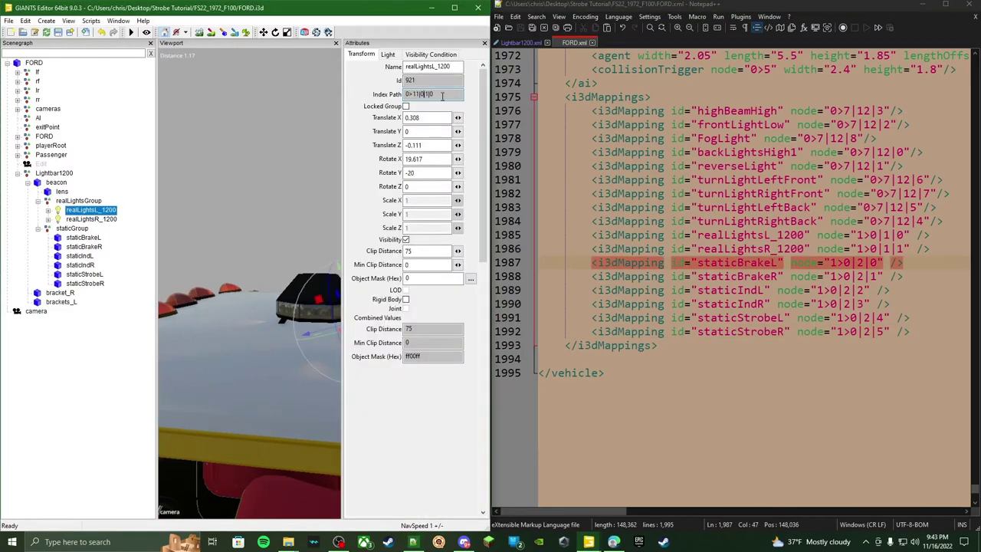
# Replace the realLightsL_1200 and realLightsR_1200 mapping node values with their GIANTS Editor index paths
pyautogui.moveTo(414, 93); pyautogui.dragTo(431, 93)
pyautogui.moveTo(424, 94); pyautogui.dragTo(401, 97)
pyautogui.hotkey('ctrl', 'c')
pyautogui.click(144, 206)
pyautogui.moveTo(856, 235); pyautogui.dragTo(905, 235)
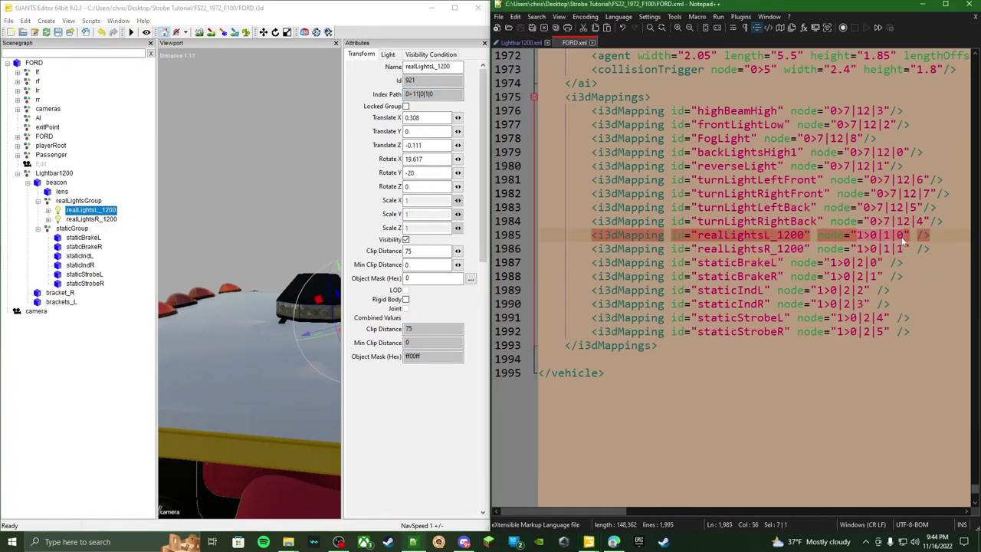
pyautogui.hotkey('ctrl', 'v')
pyautogui.click(103, 219)
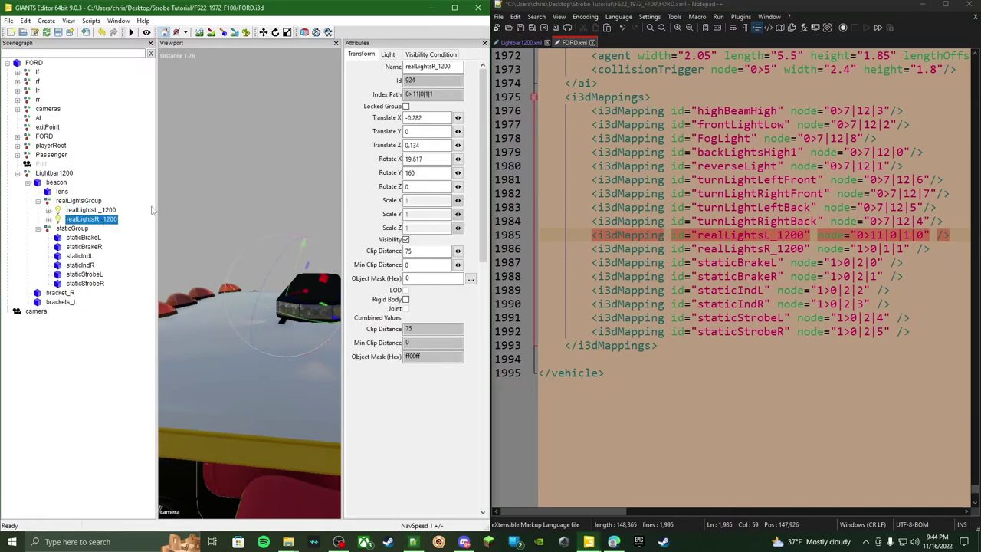
pyautogui.moveTo(435, 94); pyautogui.dragTo(400, 106)
pyautogui.hotkey('ctrl', 'c')
pyautogui.moveTo(856, 249); pyautogui.dragTo(907, 248)
pyautogui.hotkey('ctrl', 'v')
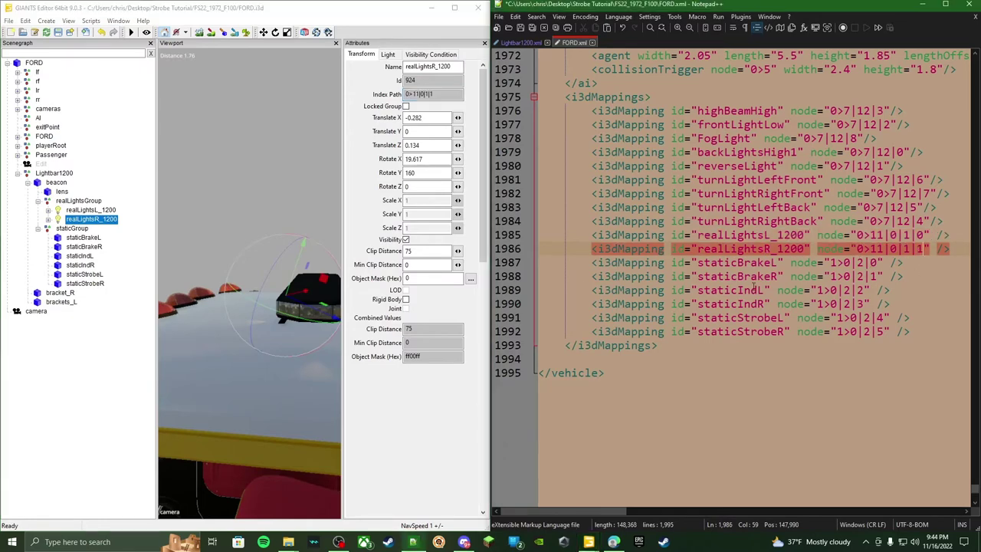
# Paste index paths into the staticBrakeL, staticBrakeR and later mappings, leaving them at 0>11|0|2|1
pyautogui.click(84, 239)
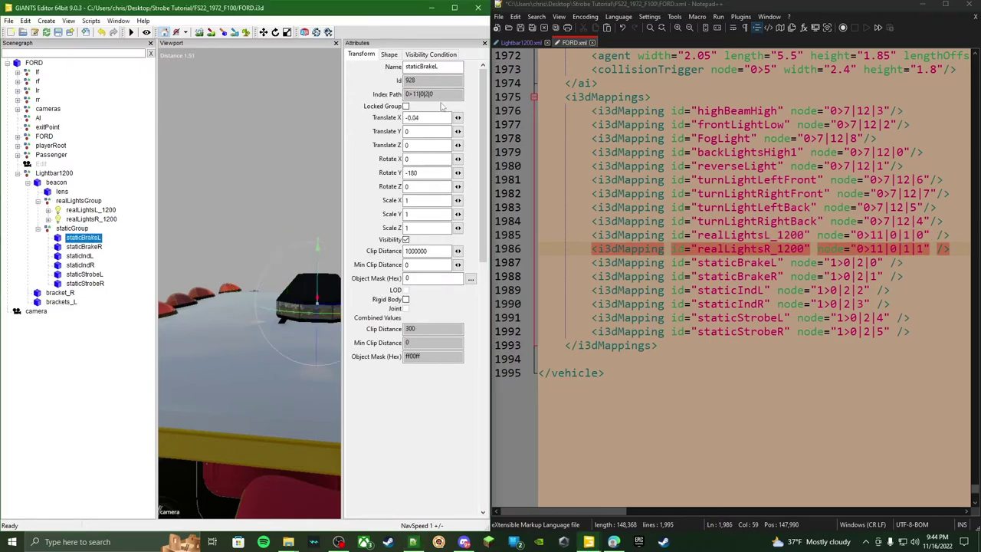
pyautogui.moveTo(433, 94); pyautogui.dragTo(392, 95)
pyautogui.hotkey('ctrl', 'c')
pyautogui.moveTo(832, 262); pyautogui.dragTo(881, 262)
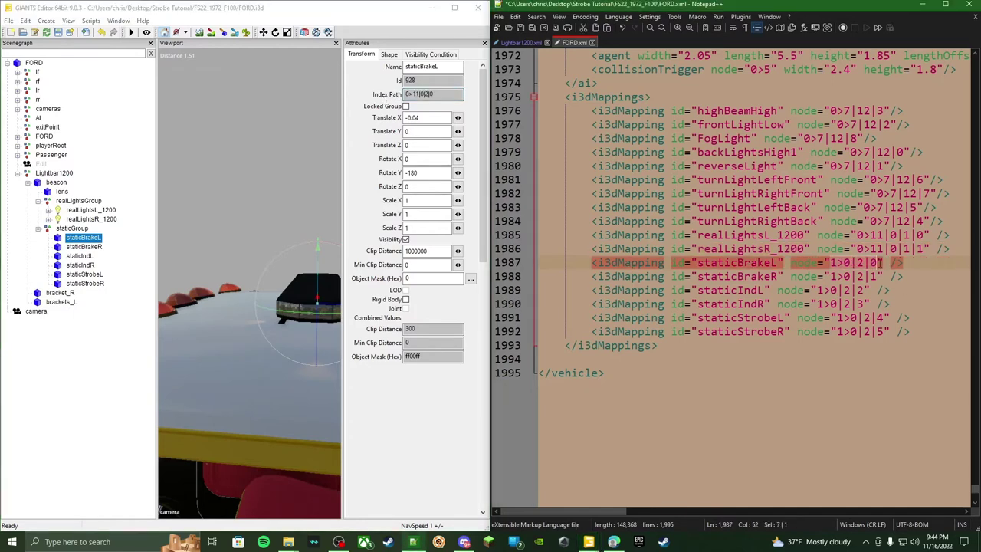
pyautogui.hotkey('ctrl', 'v')
pyautogui.click(84, 246)
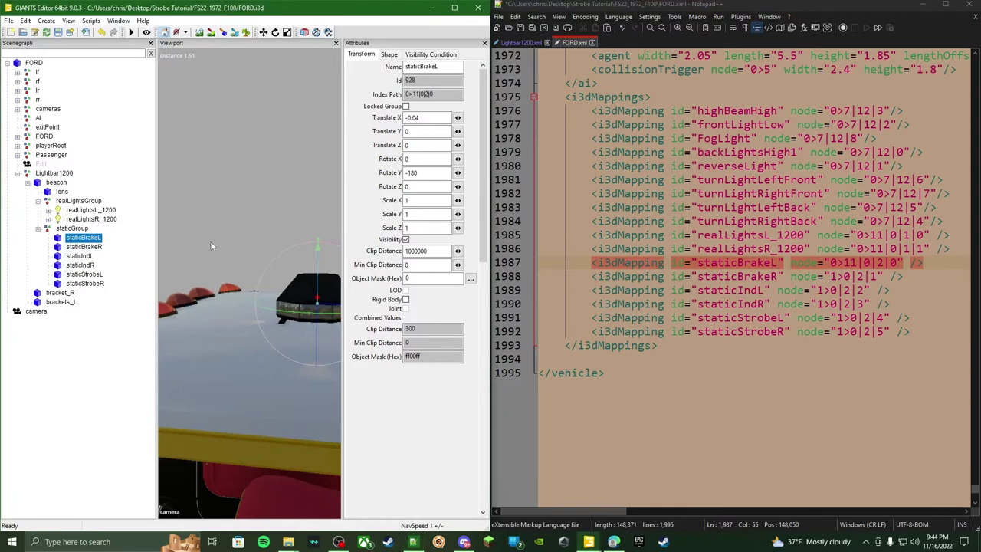
pyautogui.moveTo(433, 93); pyautogui.dragTo(396, 93)
pyautogui.hotkey('ctrl', 'c')
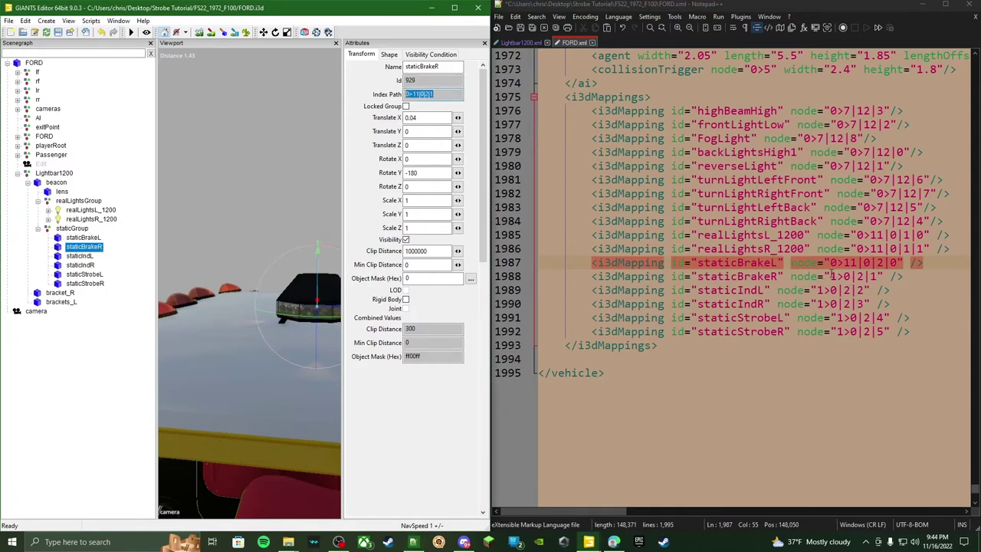
pyautogui.moveTo(833, 276); pyautogui.dragTo(878, 276)
pyautogui.hotkey('ctrl', 'v')
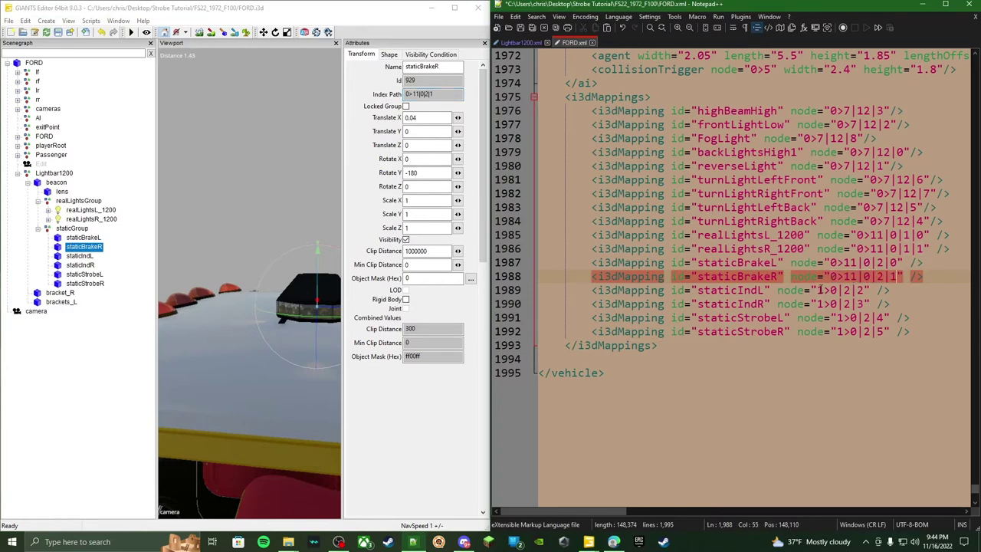
pyautogui.moveTo(818, 290); pyautogui.dragTo(884, 332)
pyautogui.hotkey('ctrl', 'v')
pyautogui.hotkey('ctrl', 'v')
pyautogui.hotkey('ctrl', 'v')
pyautogui.hotkey('ctrl', 'v')
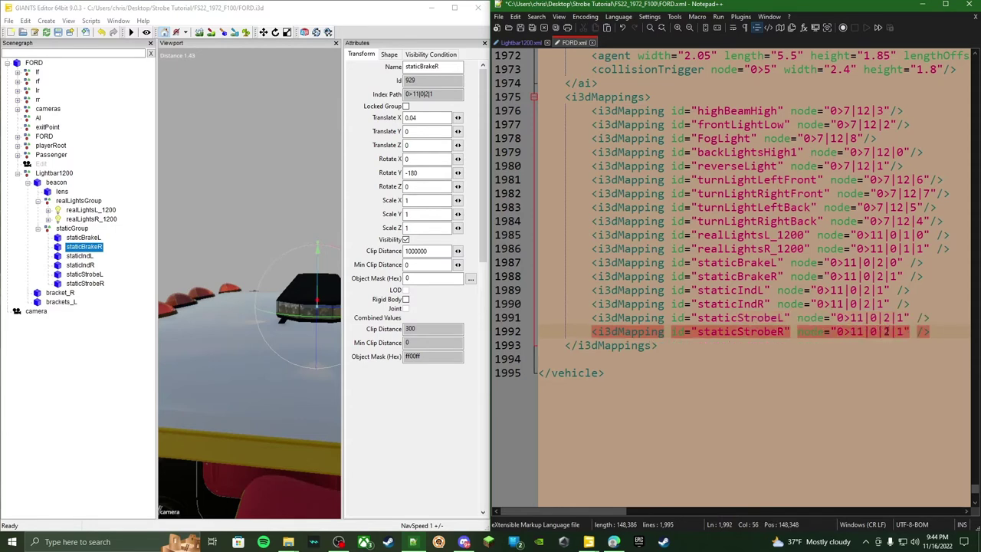
# Check the index paths of the staticInd, staticStrobe and staticBrake nodes in the Attributes panel
pyautogui.click(82, 256)
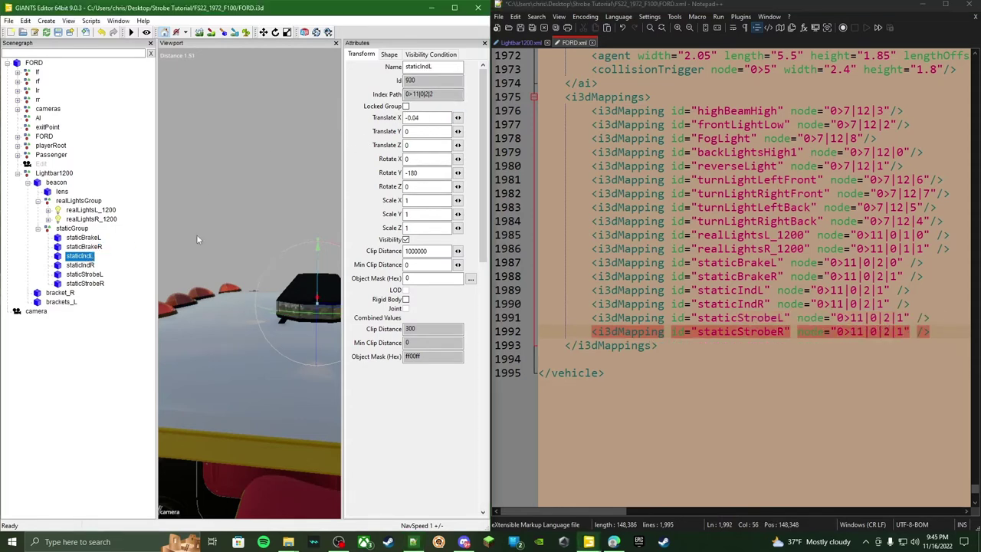
pyautogui.click(433, 93)
pyautogui.click(83, 247)
pyautogui.click(80, 265)
pyautogui.click(80, 274)
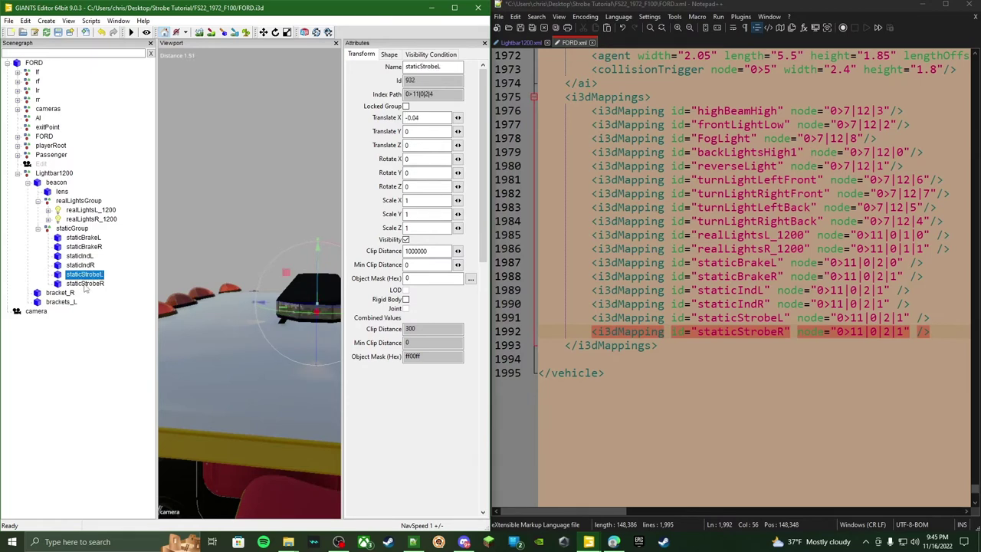
pyautogui.click(84, 283)
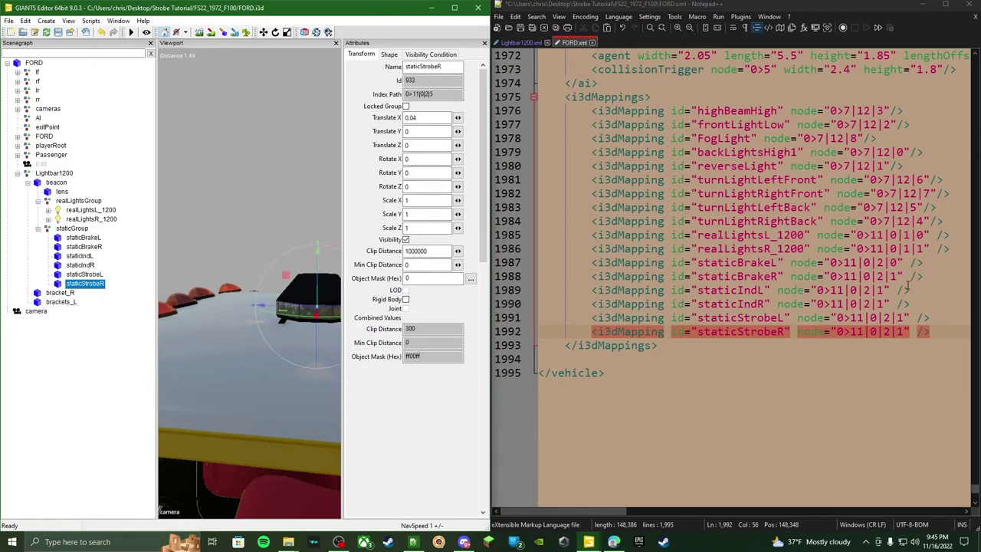
pyautogui.click(91, 238)
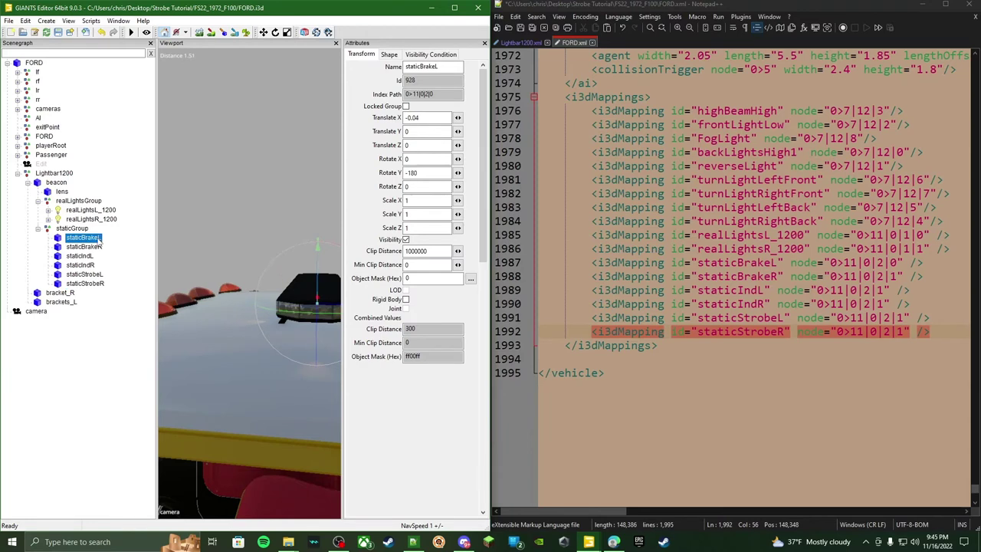
pyautogui.click(84, 246)
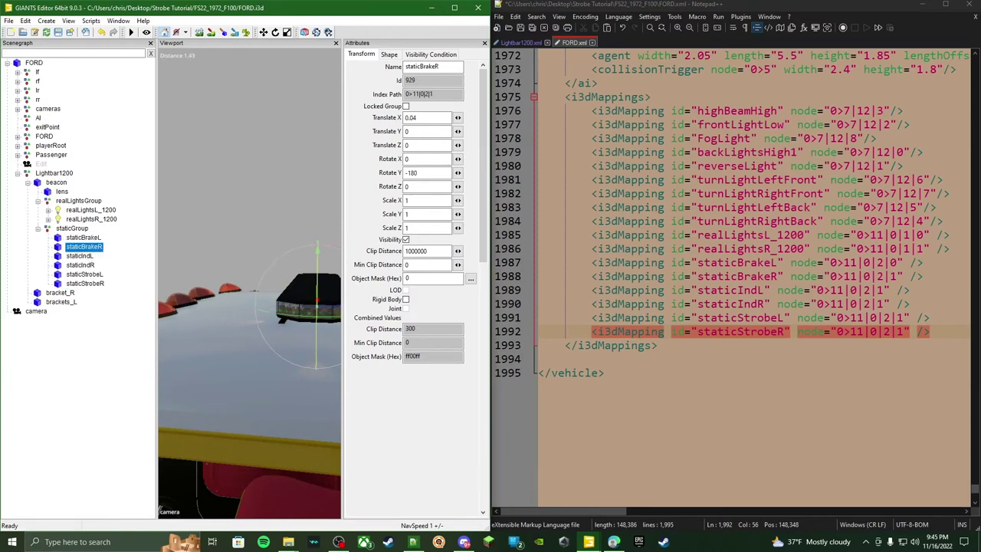
# Change the staticIndL/R and staticStrobeL/R path endings to 2, 3, 4, 5 and save FORD.xml
pyautogui.doubleClick(881, 290)
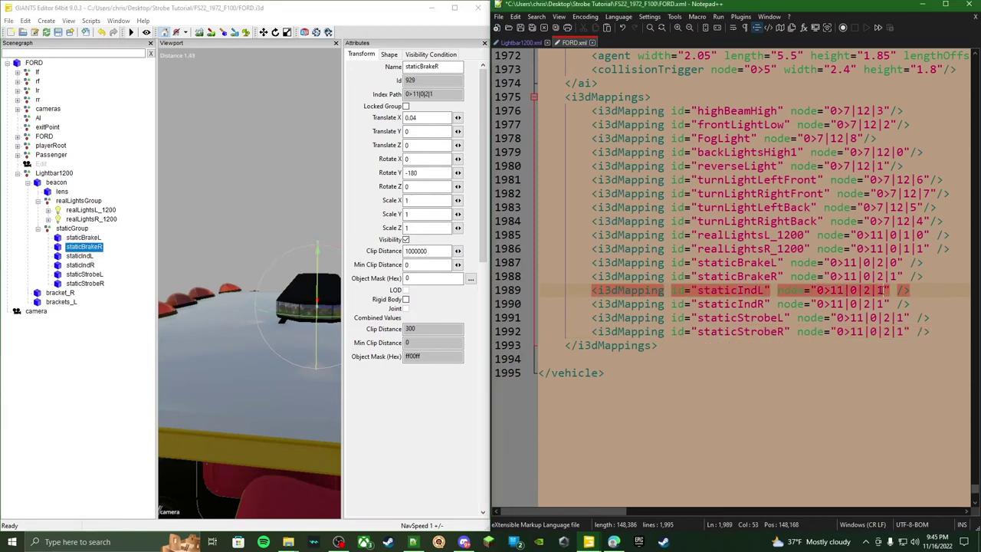
pyautogui.write('2')
pyautogui.doubleClick(882, 304)
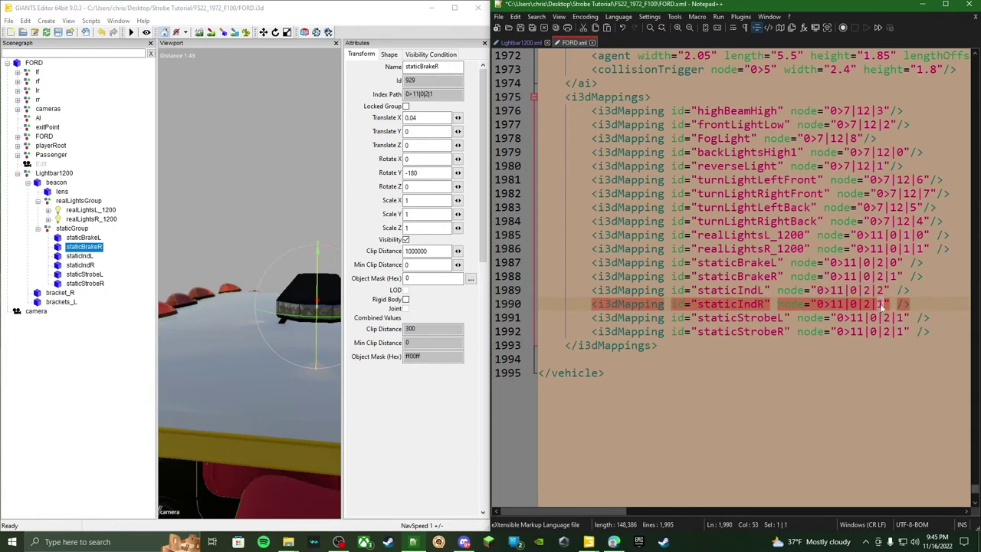
pyautogui.write('3')
pyautogui.doubleClick(898, 317)
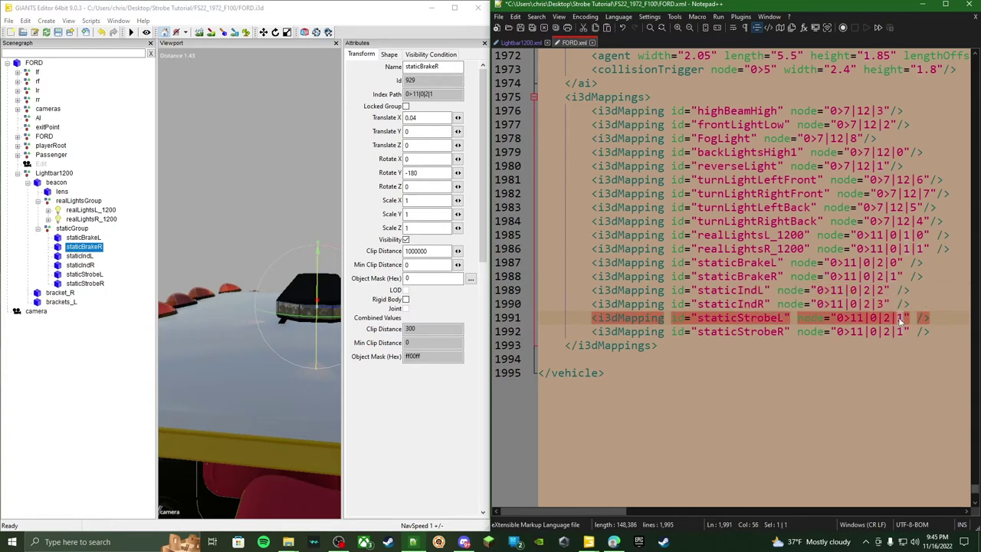
pyautogui.write('4')
pyautogui.doubleClick(898, 331)
pyautogui.write('5')
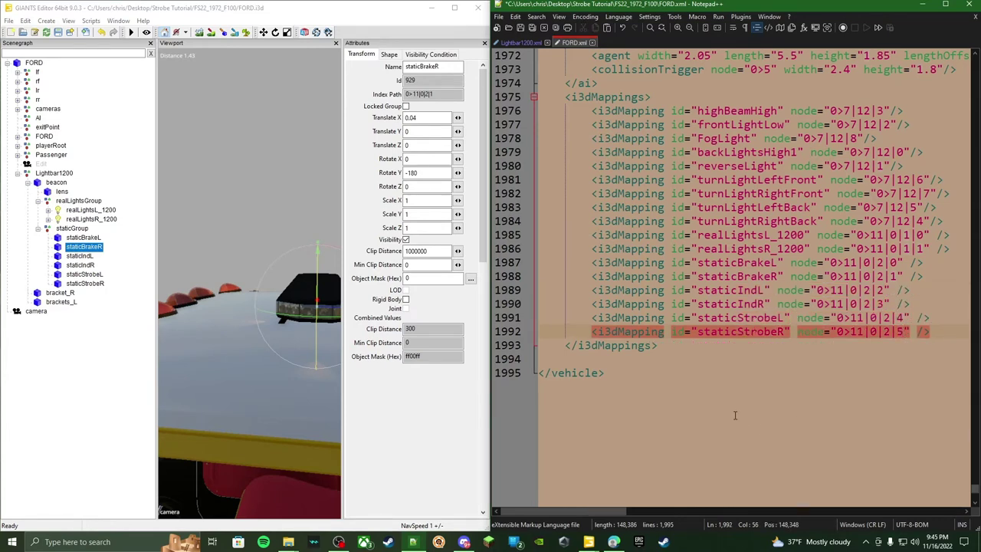
pyautogui.click(736, 414)
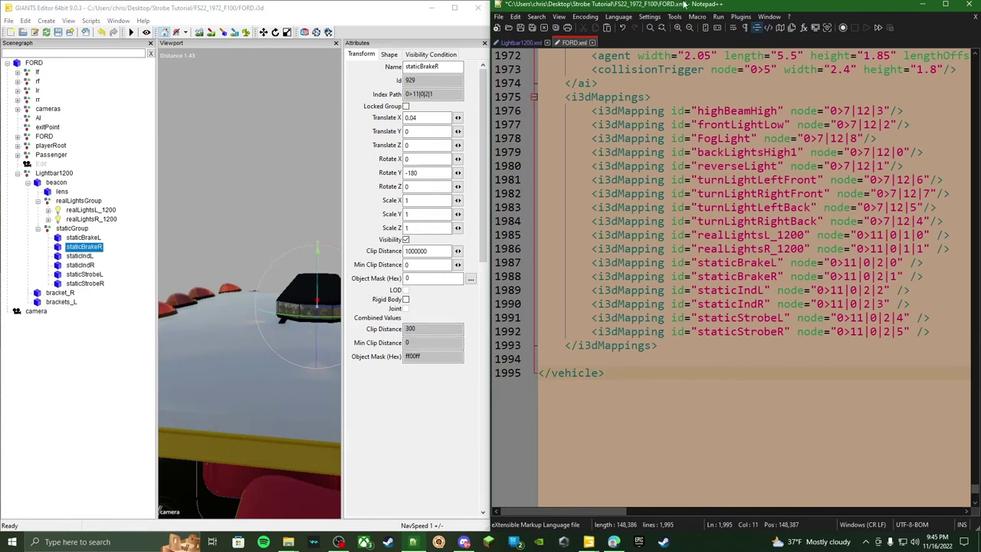
pyautogui.hotkey('ctrl', 's')
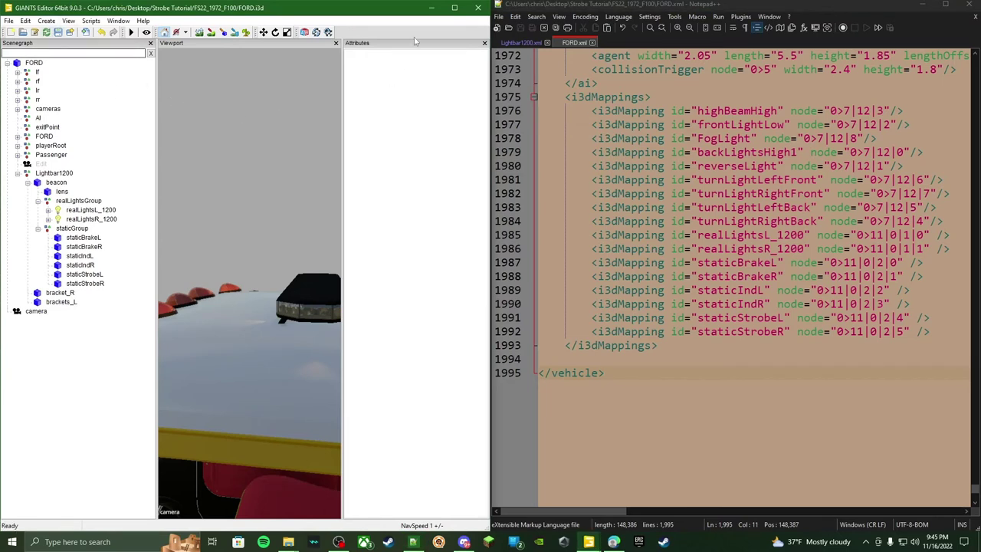
# Close Attributes, collapse the scenegraph, and view the truck through outdoorCamera
pyautogui.click(484, 42)
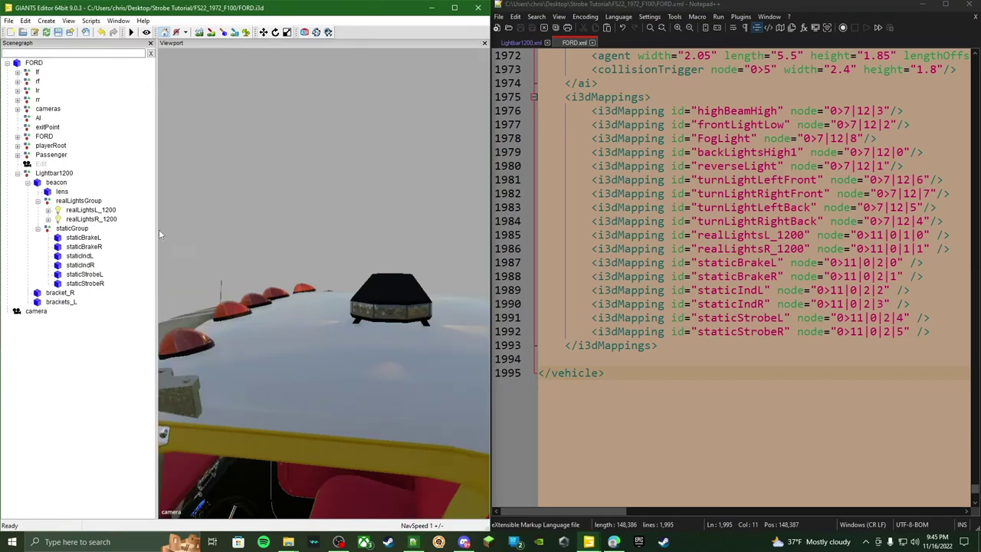
pyautogui.rightClick(115, 87)
pyautogui.click(143, 111)
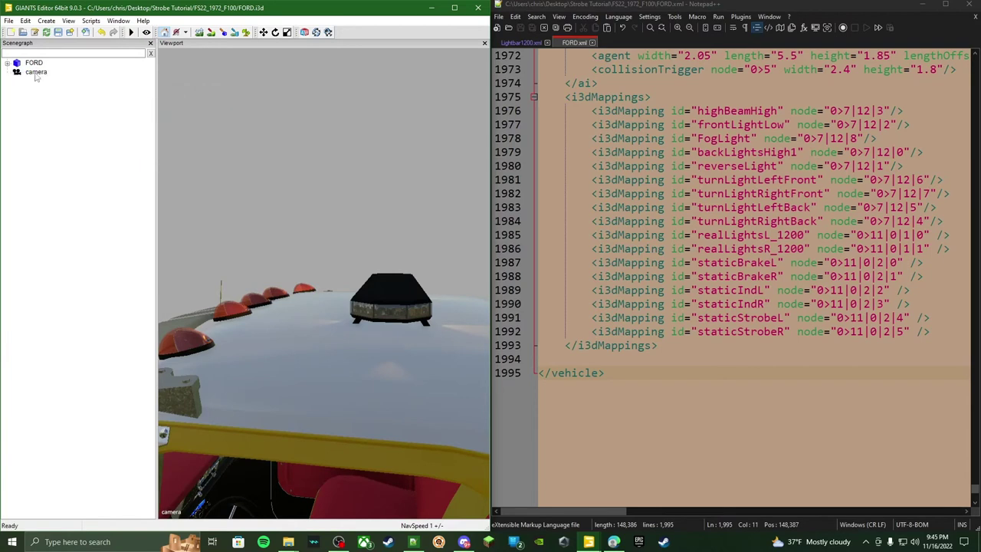
pyautogui.click(36, 73)
pyautogui.click(65, 21)
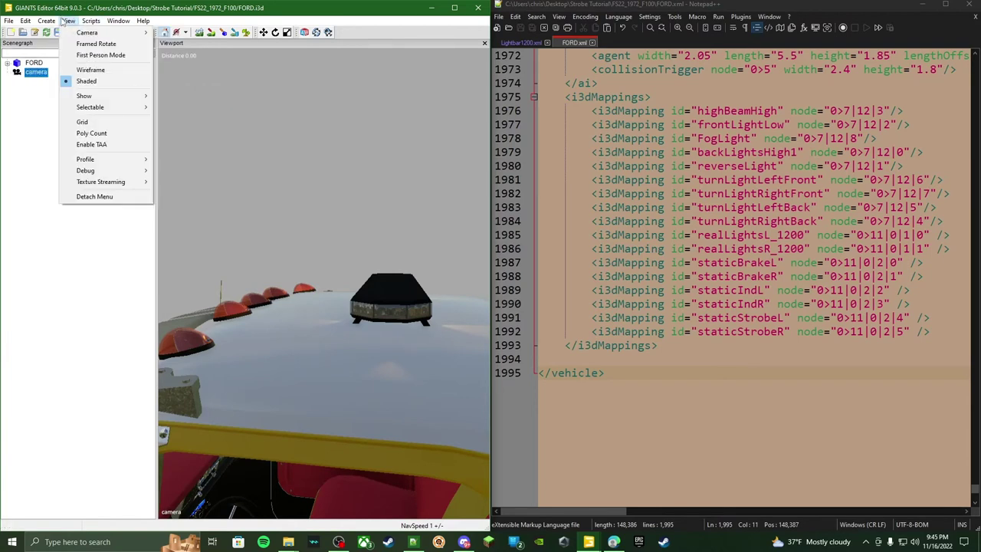
pyautogui.moveTo(76, 32)
pyautogui.click(183, 32)
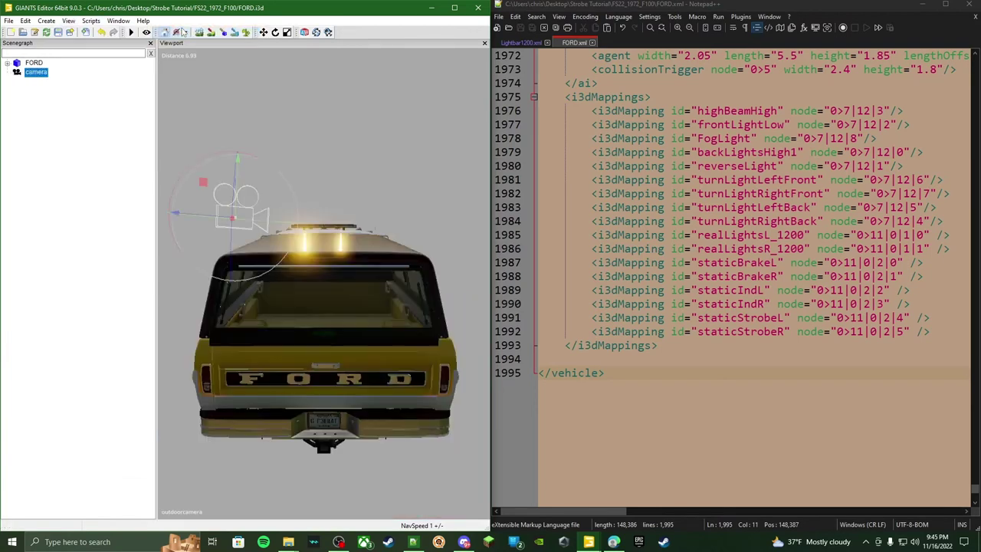
# Delete the extra camera node and save the FORD scene
pyautogui.click(65, 112)
pyautogui.click(40, 78)
pyautogui.press('Delete')
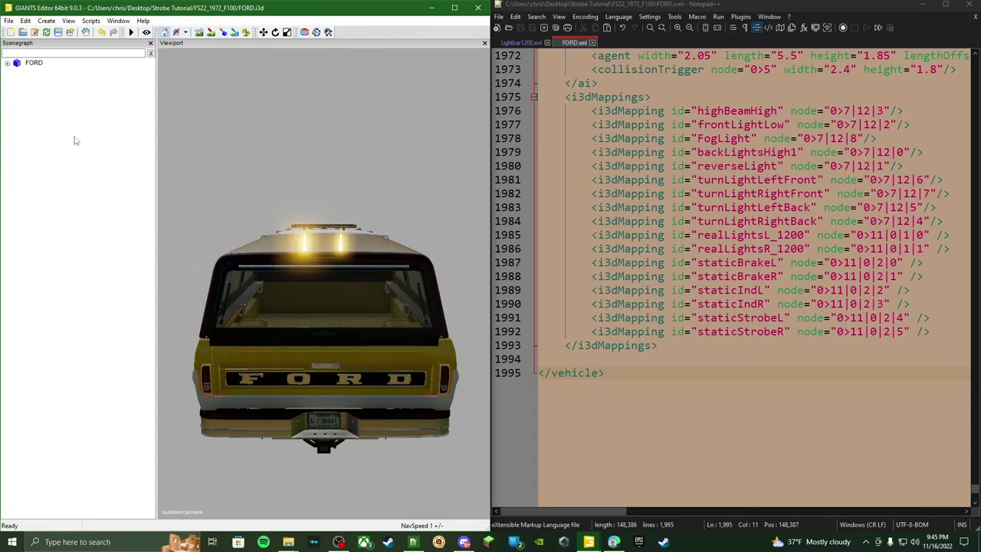
pyautogui.click(58, 33)
pyautogui.click(59, 33)
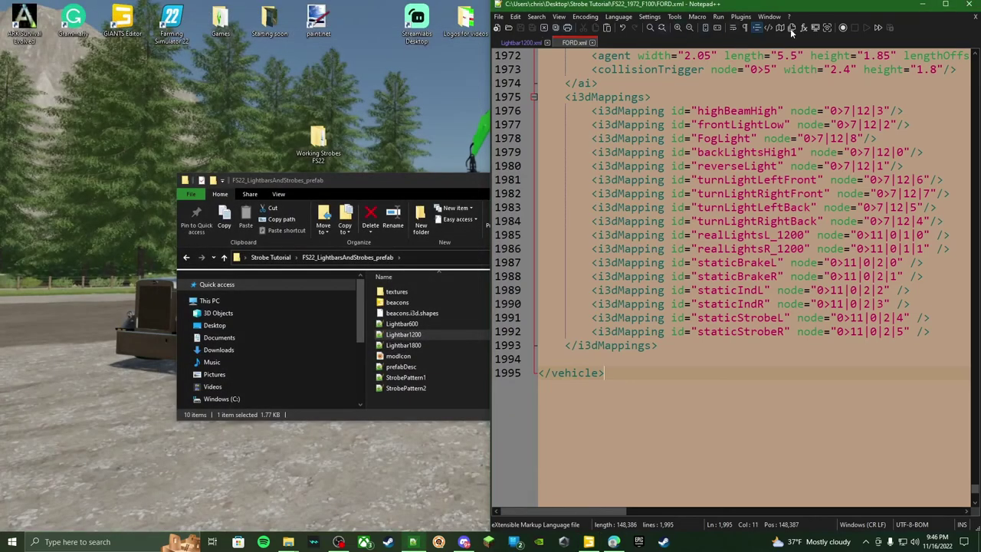
# Maximize File Explorer and open the FS22_1972_F100 mod folder
pyautogui.click(922, 4)
pyautogui.moveTo(492, 177); pyautogui.dragTo(508, 5)
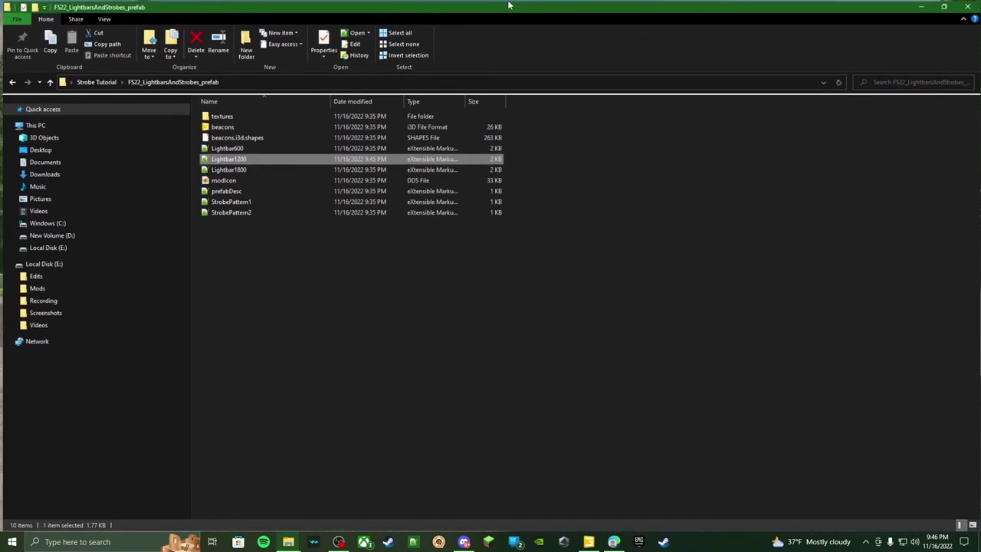
pyautogui.click(12, 82)
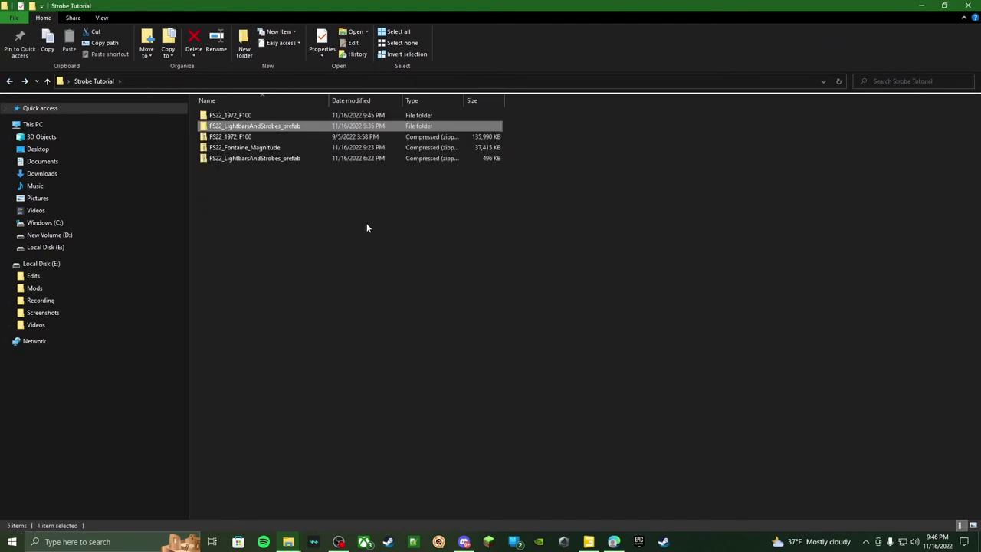
pyautogui.rightClick(248, 116)
pyautogui.click(170, 295)
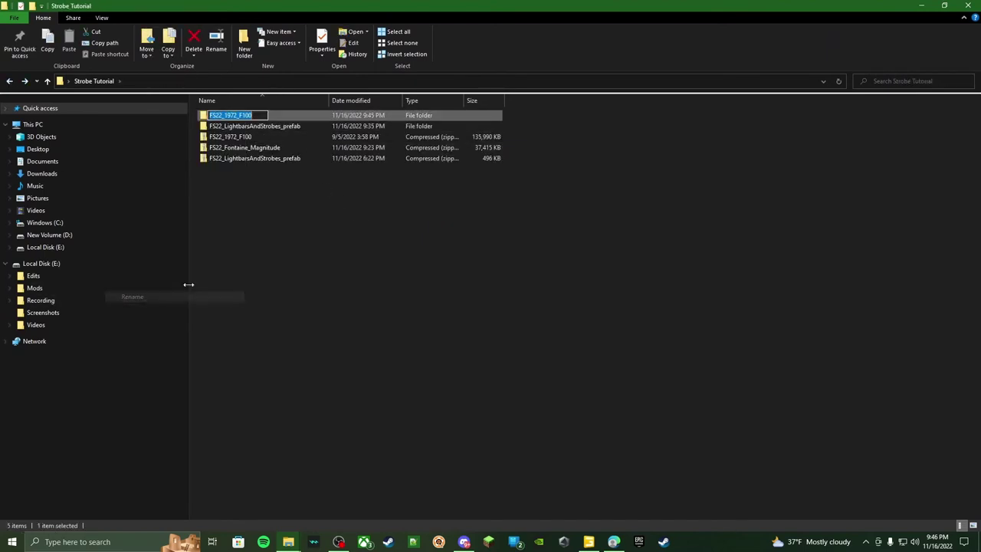
pyautogui.click(395, 293)
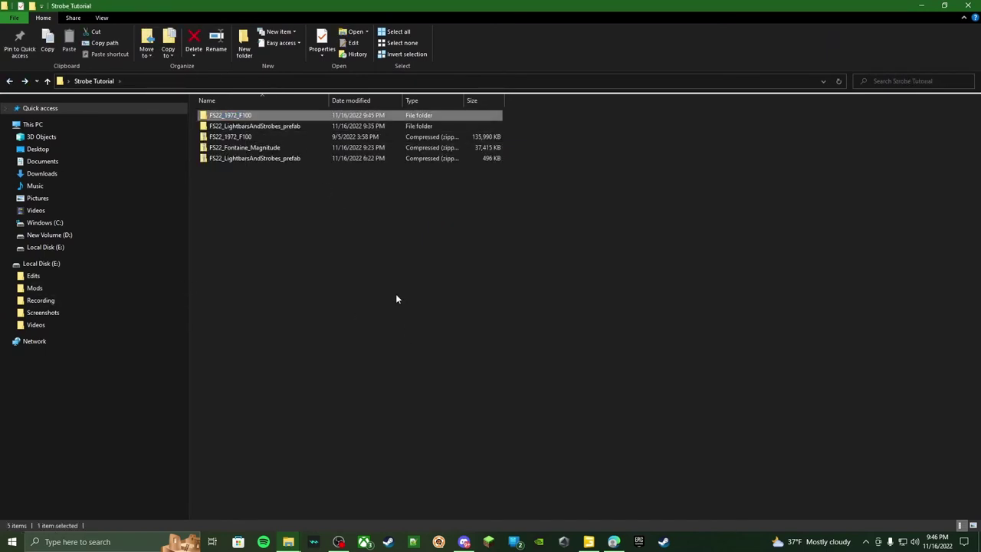
pyautogui.doubleClick(244, 115)
pyautogui.moveTo(376, 316); pyautogui.dragTo(343, 323)
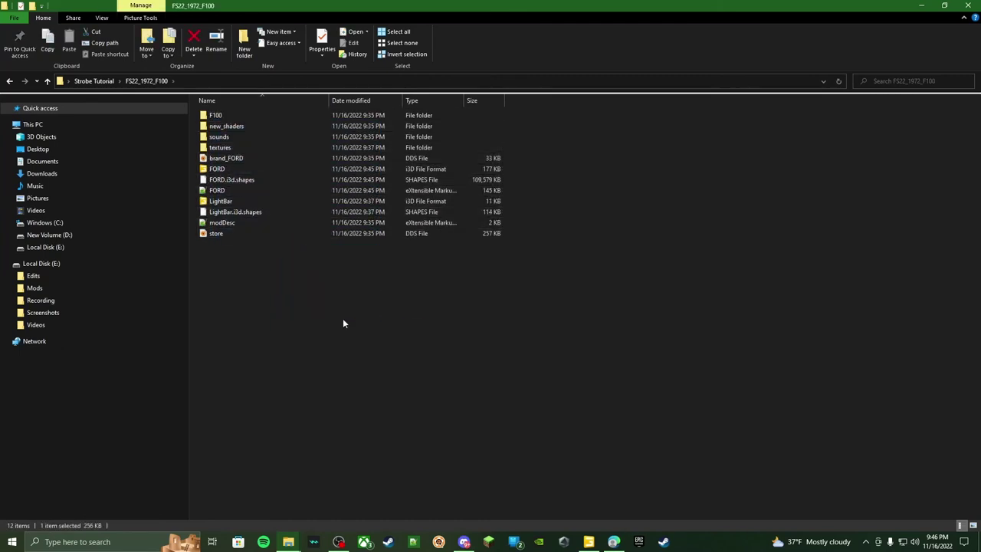
pyautogui.hotkey('alt', 'Left')
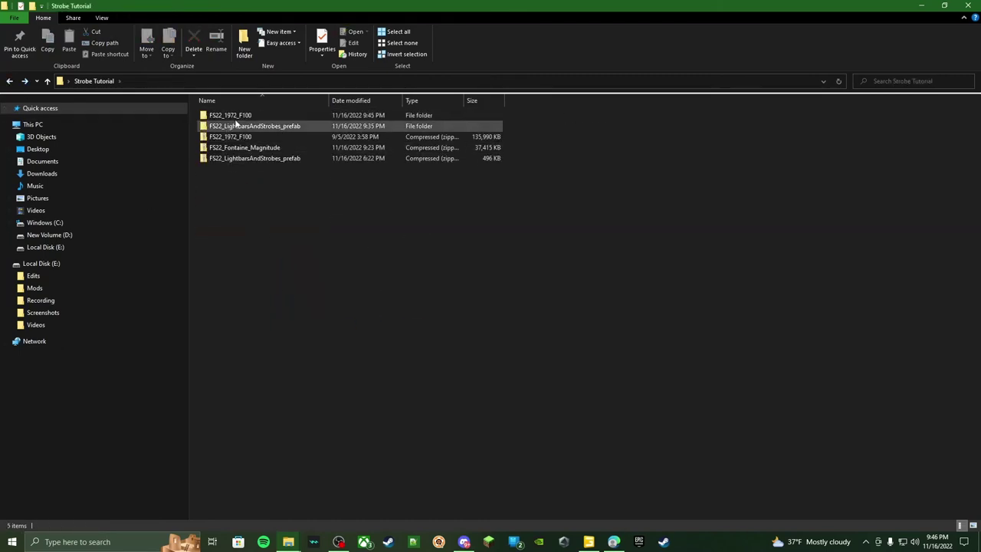
pyautogui.hotkey('alt', 'Right')
# Compress all 12 items of FS22_1972_F100 into a zipped folder
pyautogui.moveTo(372, 268); pyautogui.dragTo(419, 321)
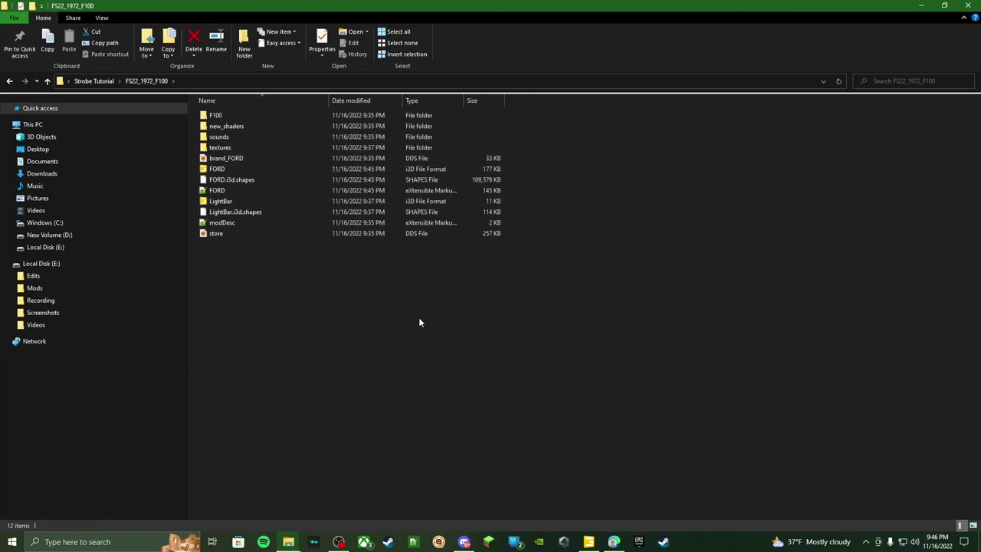
pyautogui.hotkey('ctrl', 'a')
pyautogui.rightClick(268, 117)
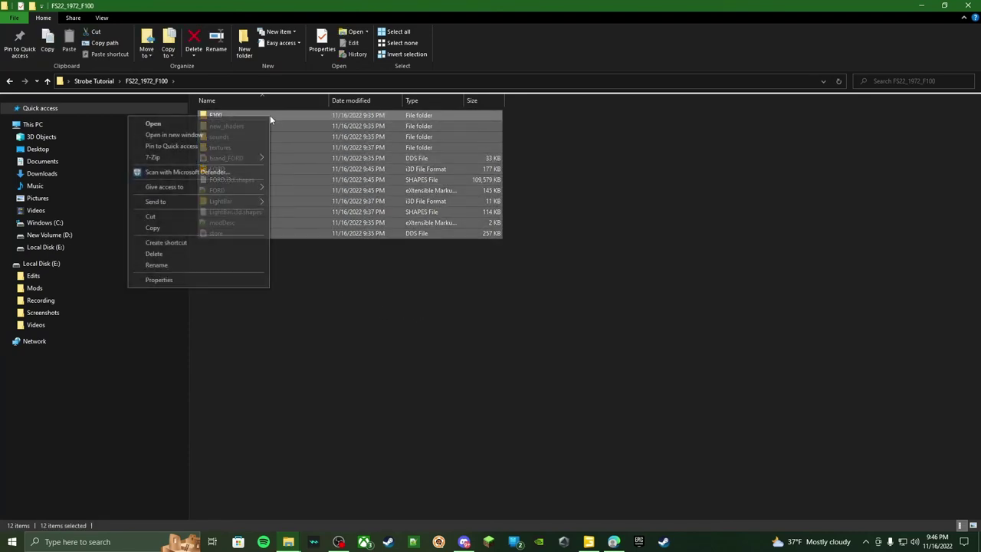
pyautogui.moveTo(230, 200)
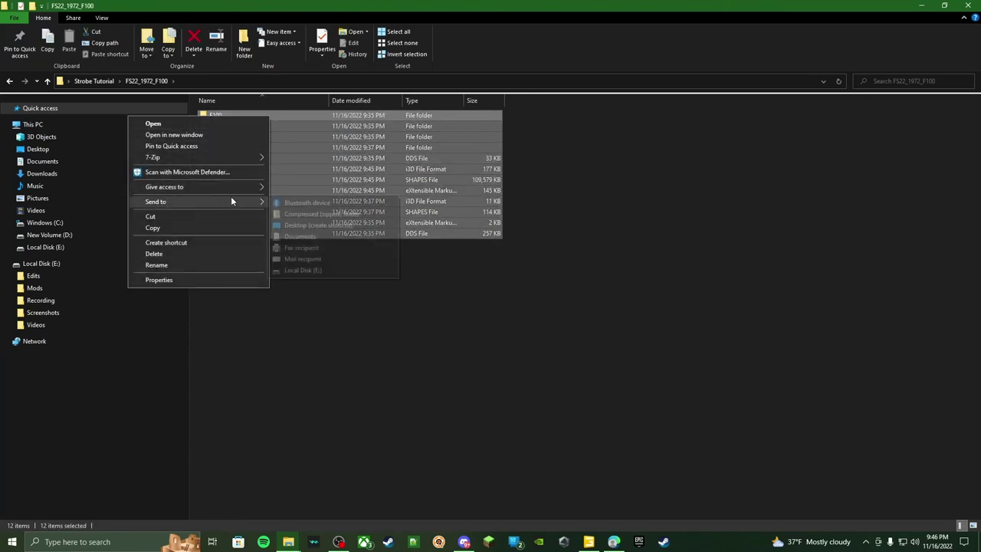
pyautogui.click(307, 214)
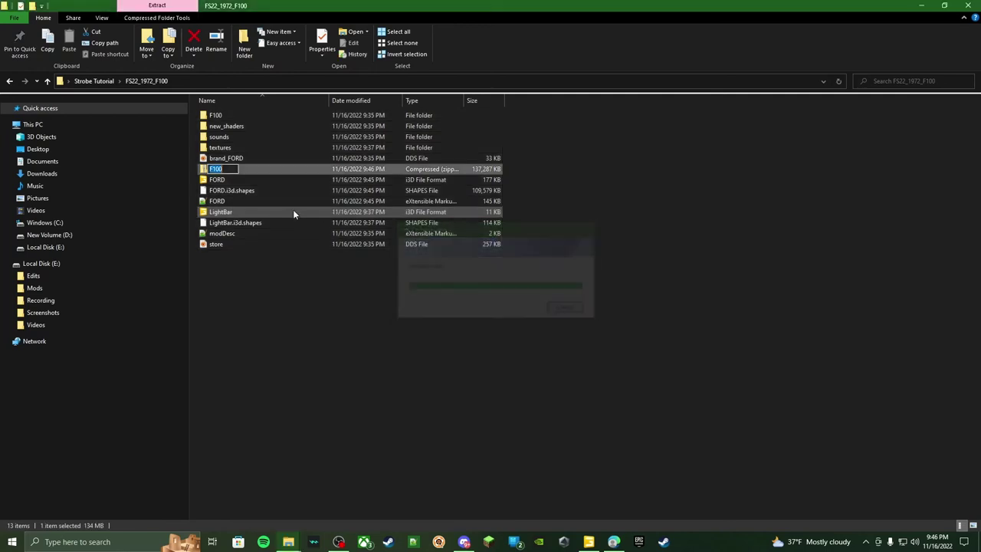
# Name the new zip FS22_1972_F100 and bring up the second Explorer window showing Mods > FS22
pyautogui.hotkey('ctrl', 'v')
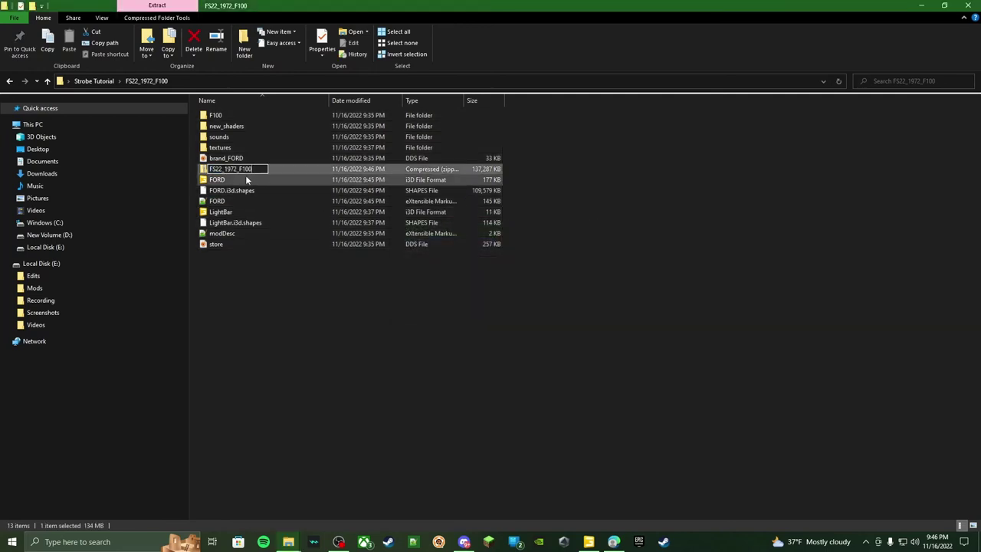
pyautogui.click(295, 261)
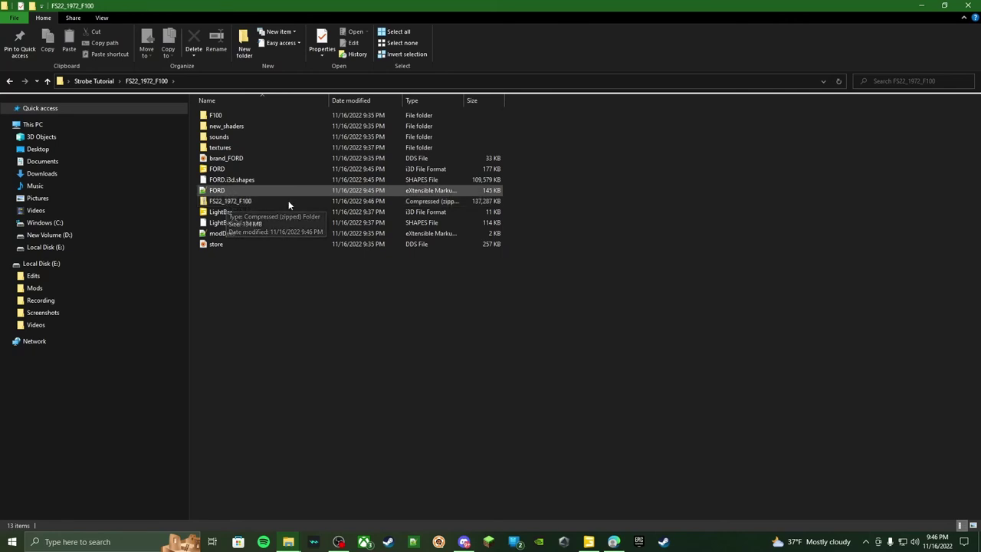
pyautogui.click(228, 203)
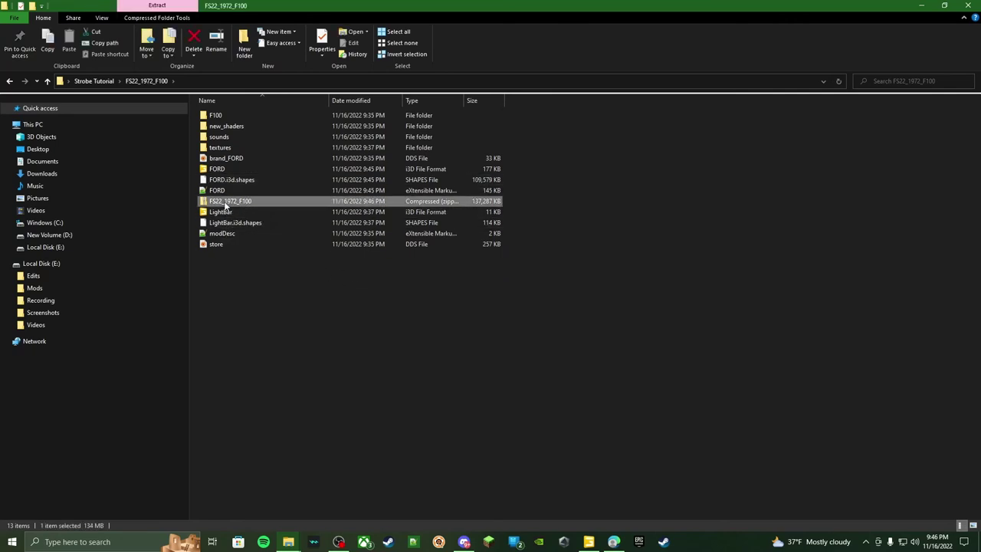
pyautogui.click(288, 542)
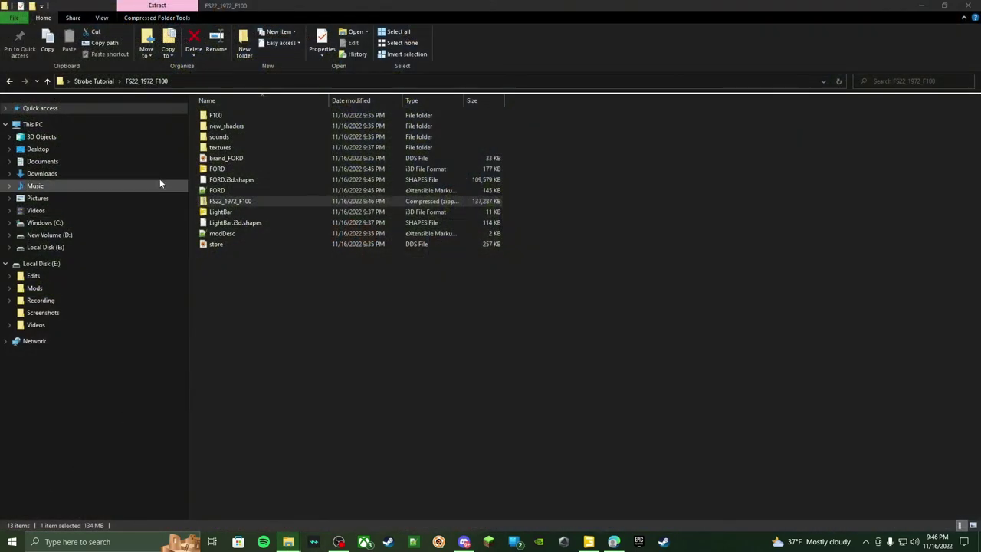
pyautogui.hotkey('alt', 'Tab')
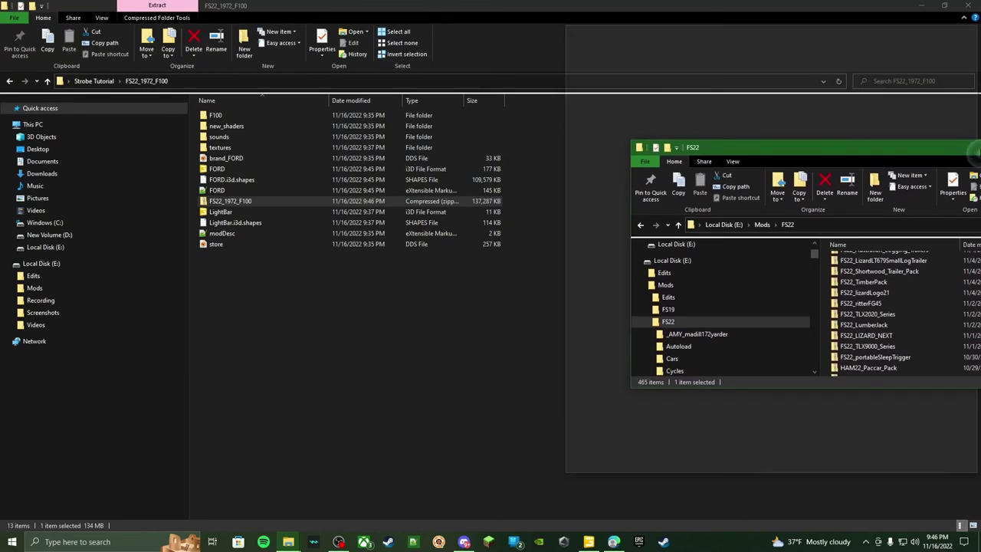
# Snap the two Explorer windows side by side and browse to Documents > My Games > FarmingSimulator2022 > mods
pyautogui.press('super+Right')
pyautogui.click(81, 99)
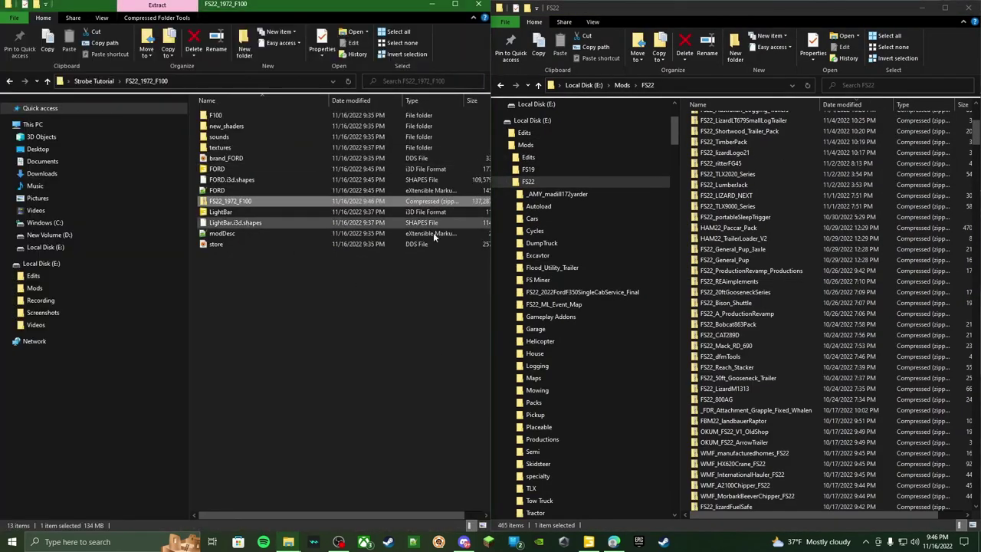
pyautogui.scroll(3, 598, 126)
pyautogui.scroll(2, 599, 131)
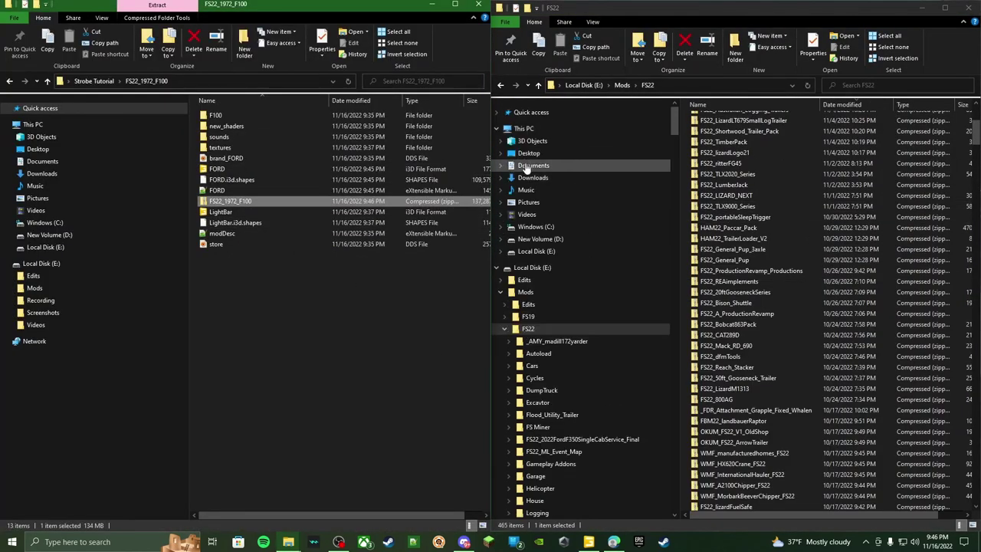
pyautogui.click(533, 165)
pyautogui.doubleClick(737, 151)
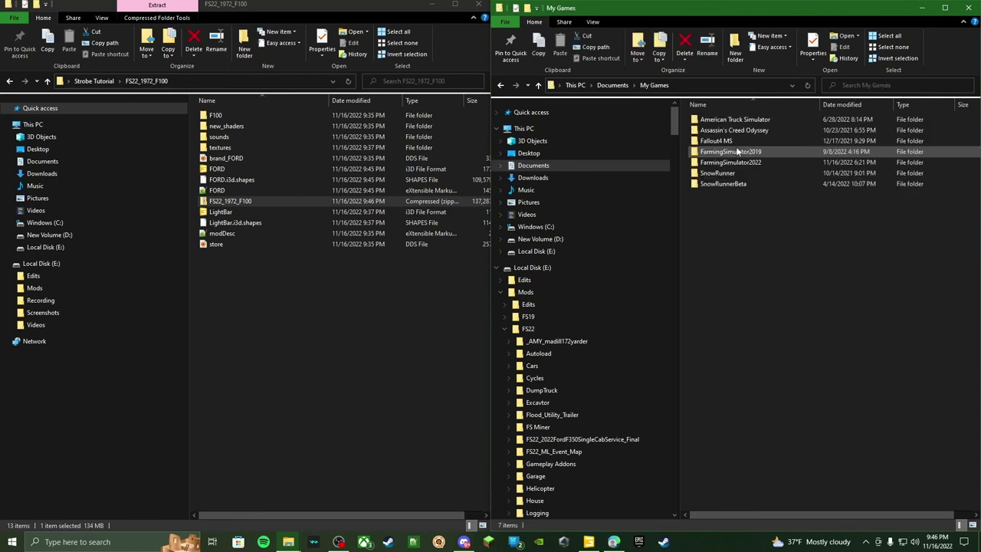
pyautogui.doubleClick(739, 165)
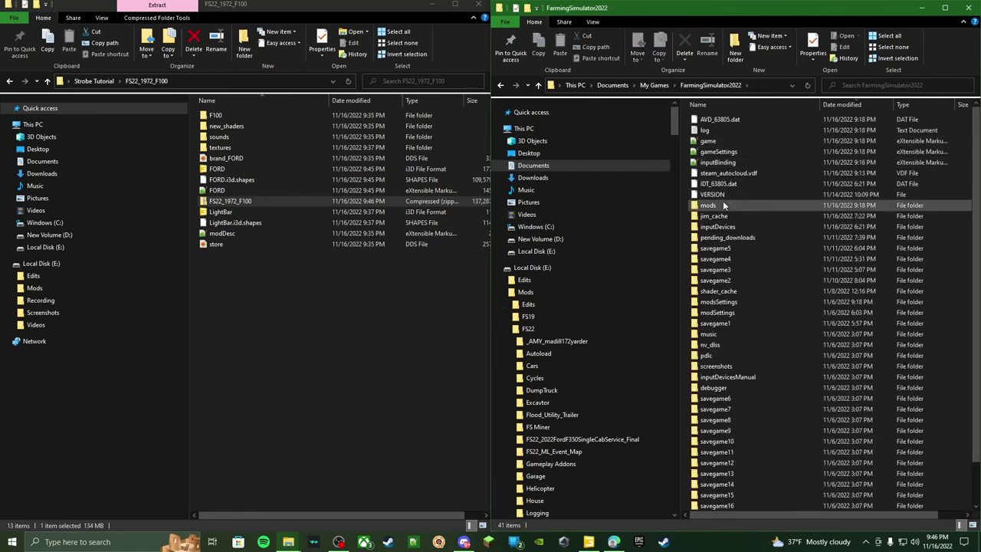
pyautogui.doubleClick(722, 195)
# Move the FS22_1972_F100 zip and both strobe zips from Working Strobes FS22 into the mods folder
pyautogui.click(352, 318)
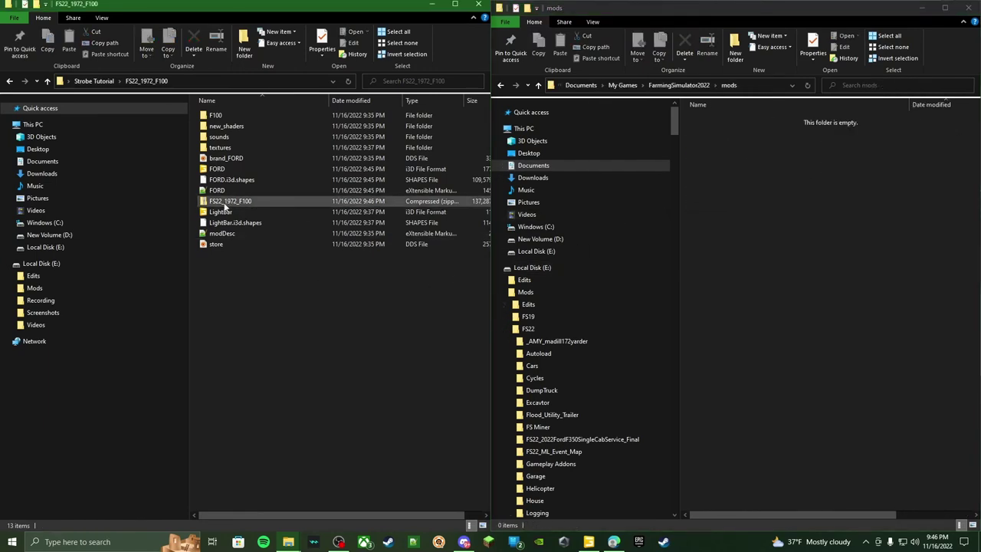
pyautogui.moveTo(219, 204); pyautogui.dragTo(822, 218)
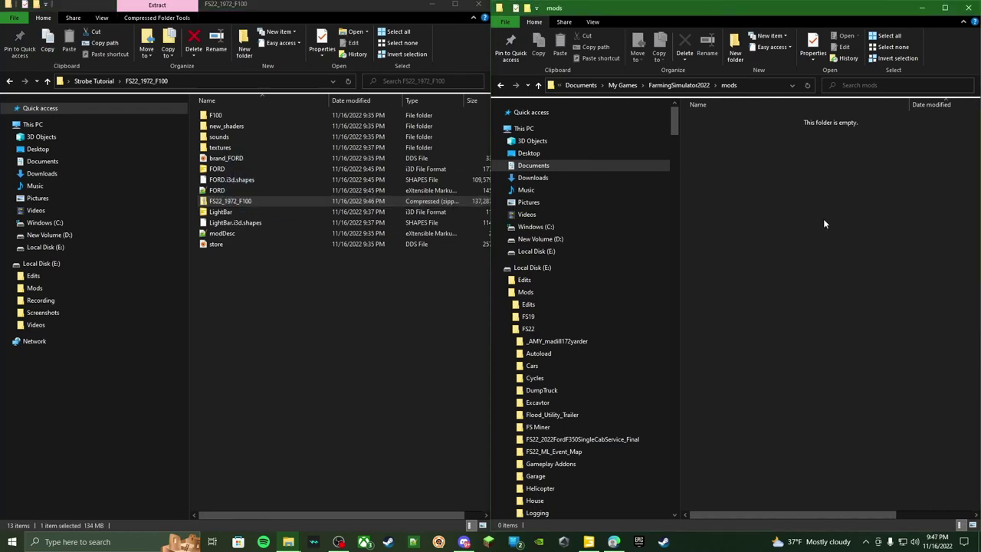
pyautogui.click(431, 4)
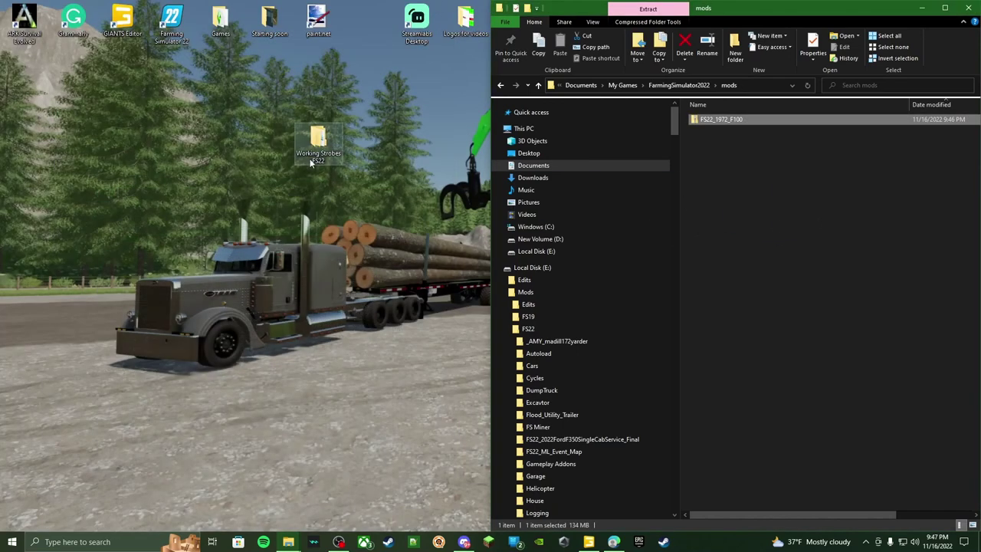
pyautogui.click(320, 142)
pyautogui.doubleClick(319, 143)
pyautogui.moveTo(838, 341); pyautogui.dragTo(782, 158)
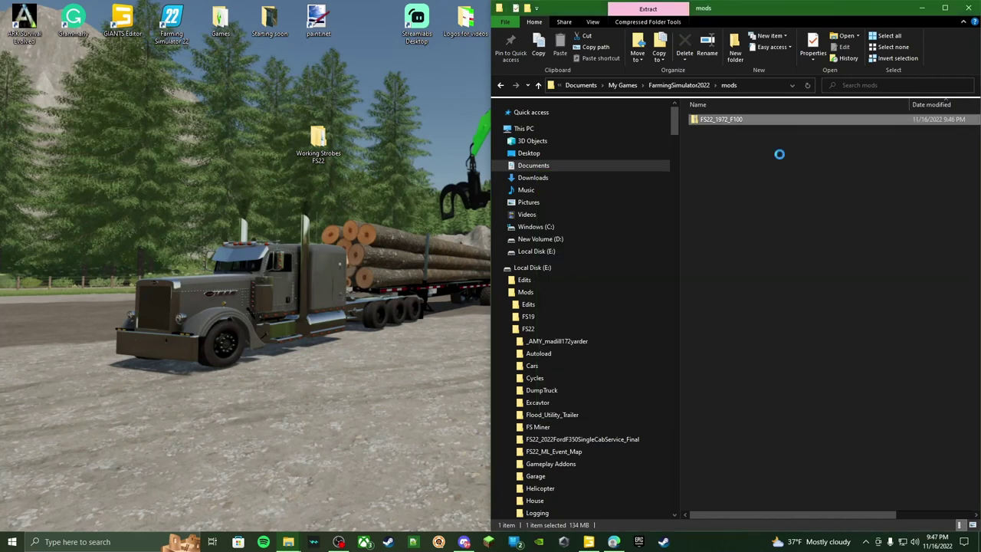
pyautogui.click(921, 7)
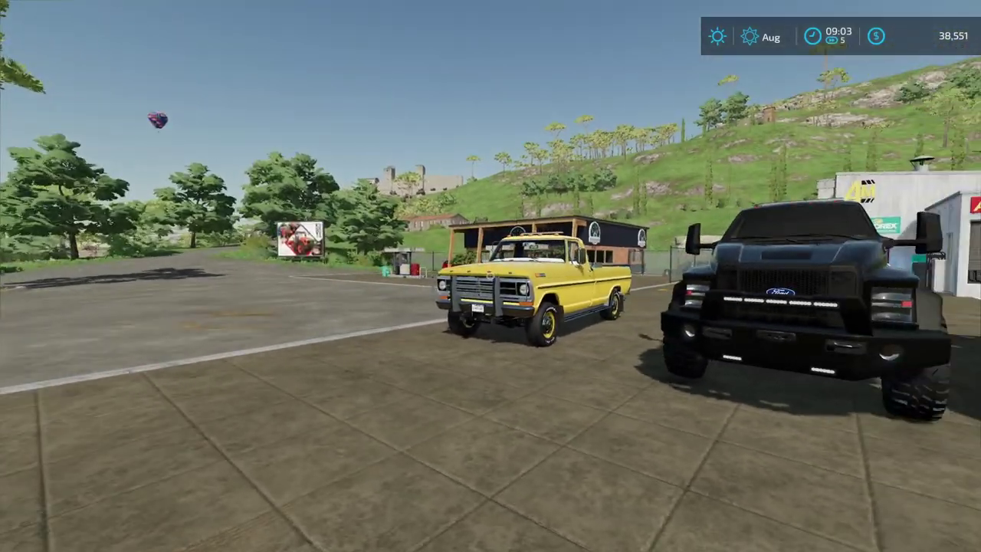
# Enter the yellow F100 and view it from behind to check the glowing amber roof light bar
pyautogui.press('w')
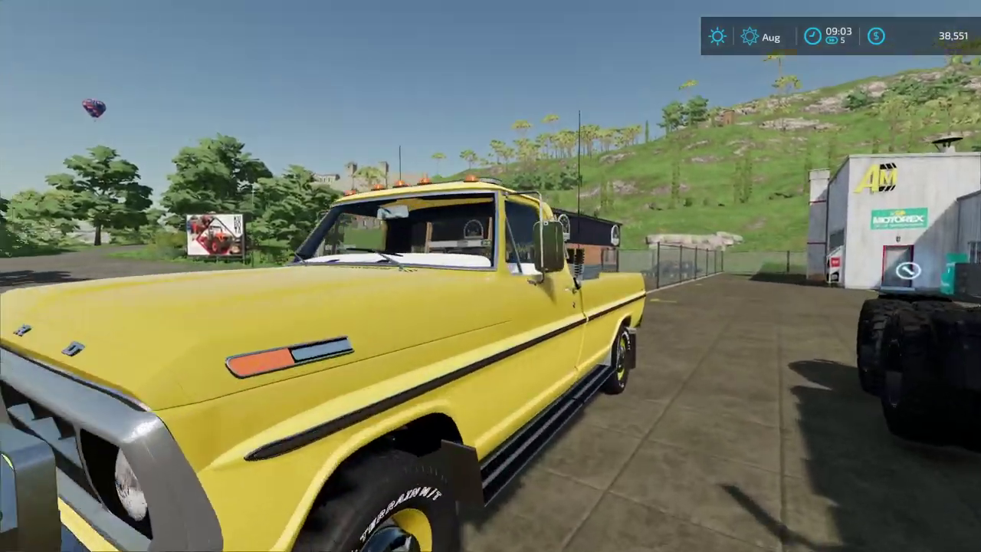
pyautogui.press('e')
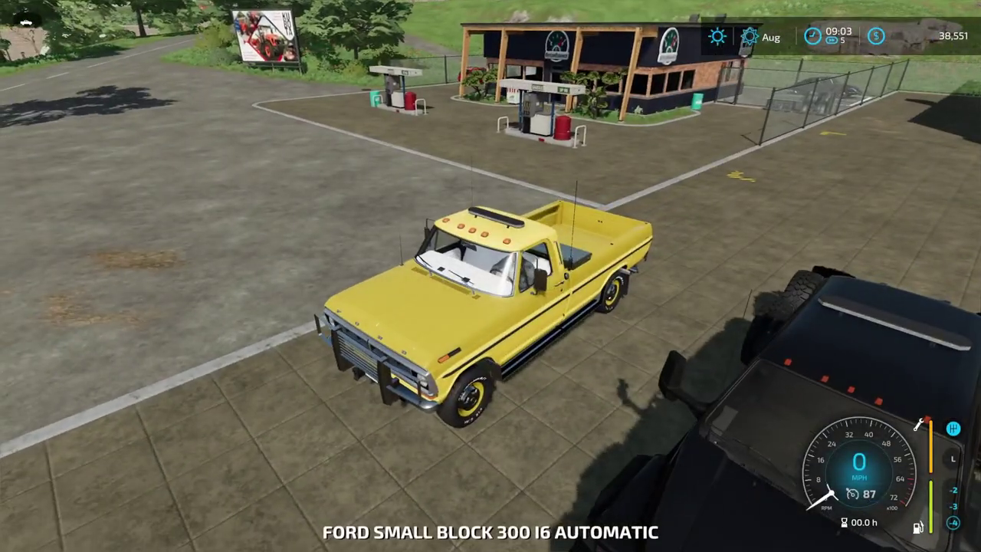
pyautogui.scroll(5, 491, 275)
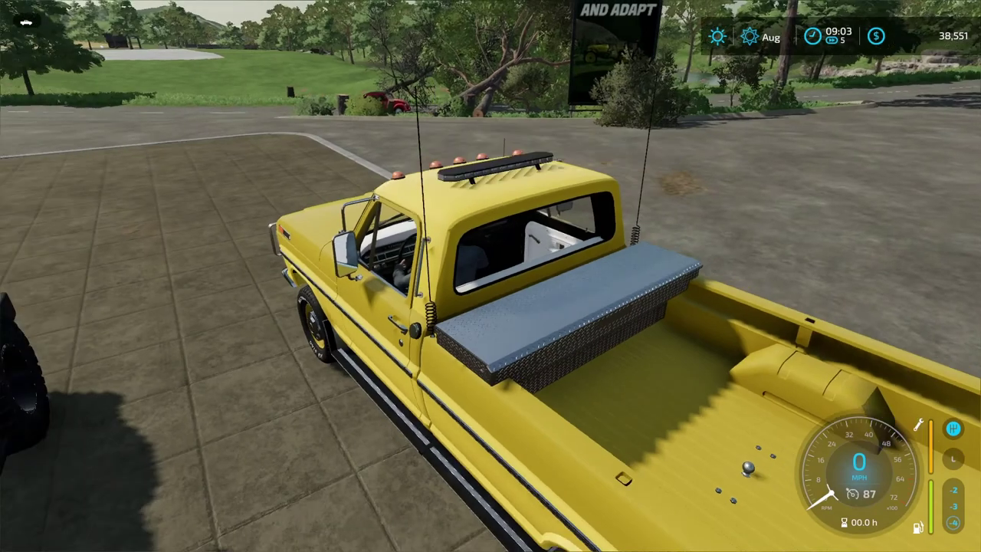
pyautogui.press('w')
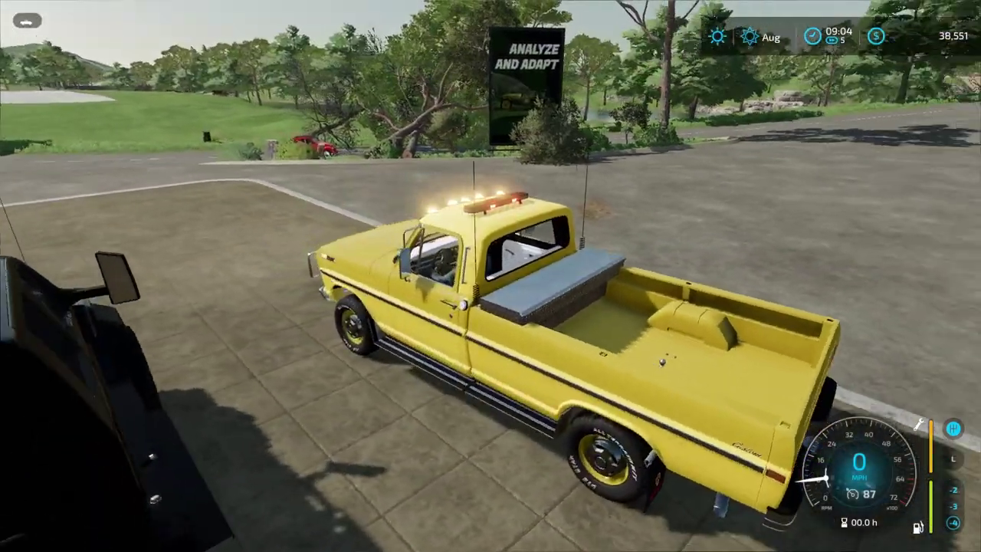
pyautogui.press('w')
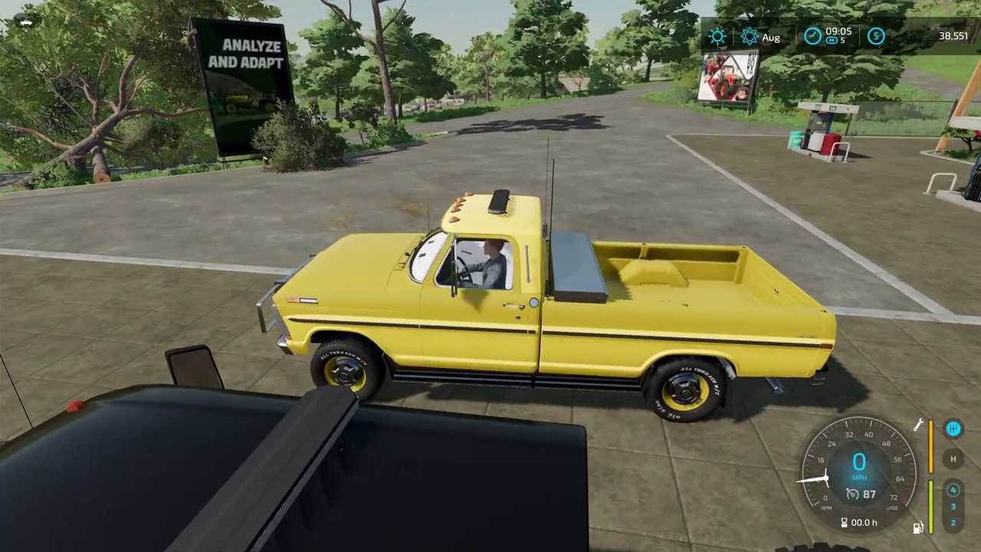